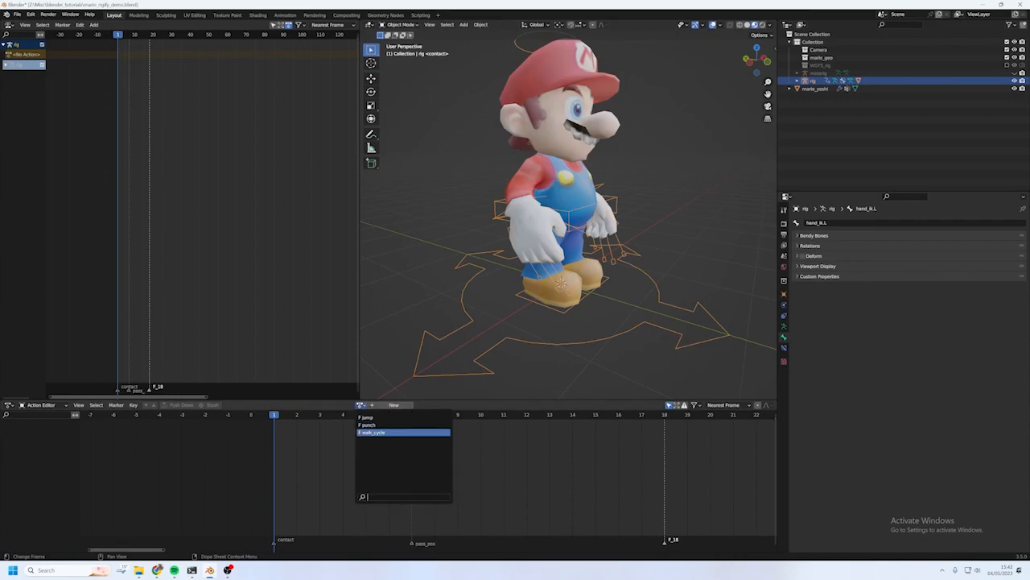
# - Assign the jump action to the rig in the Action Editor and unlink it again
pyautogui.click(319, 440)
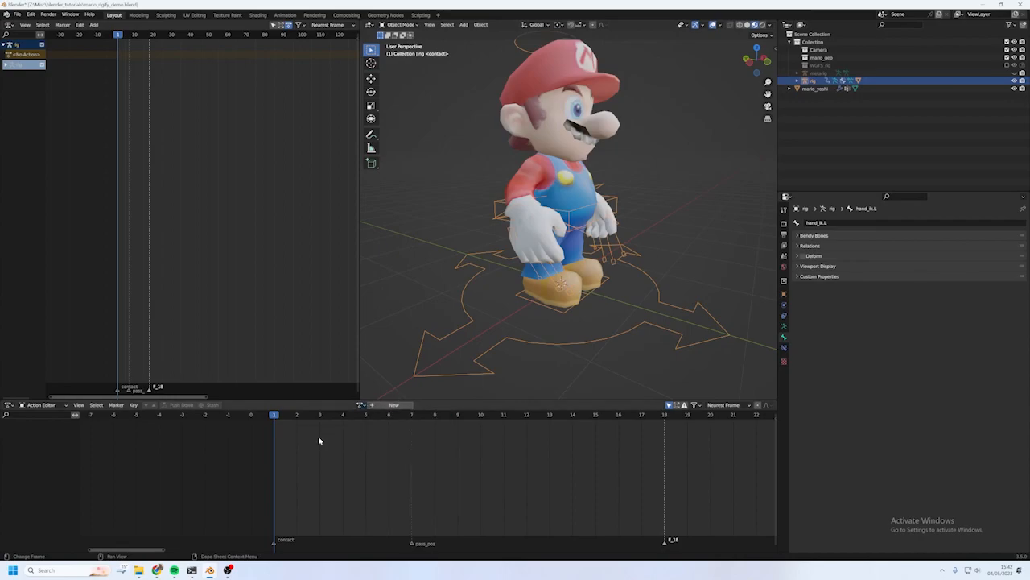
pyautogui.click(361, 404)
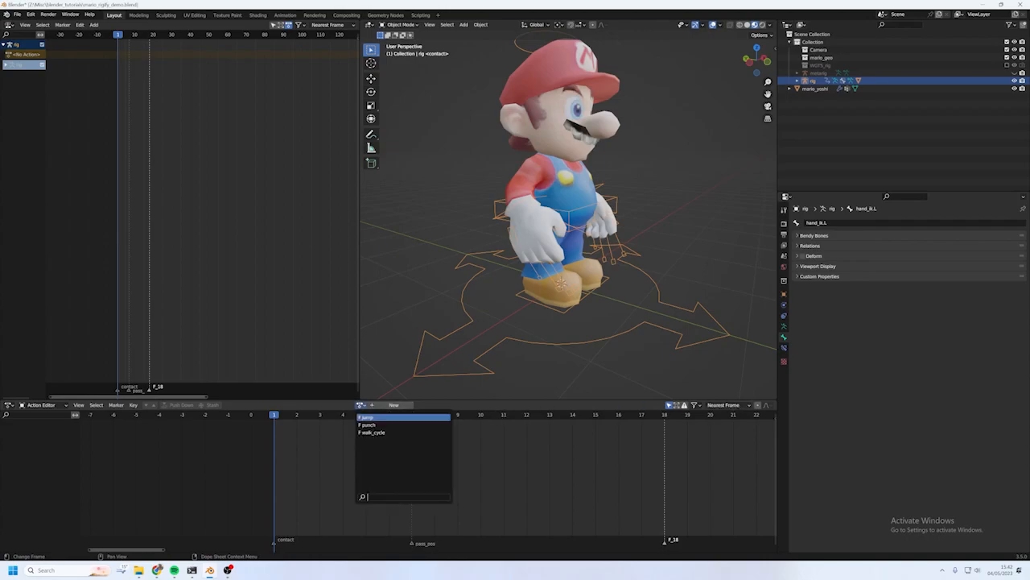
pyautogui.click(405, 417)
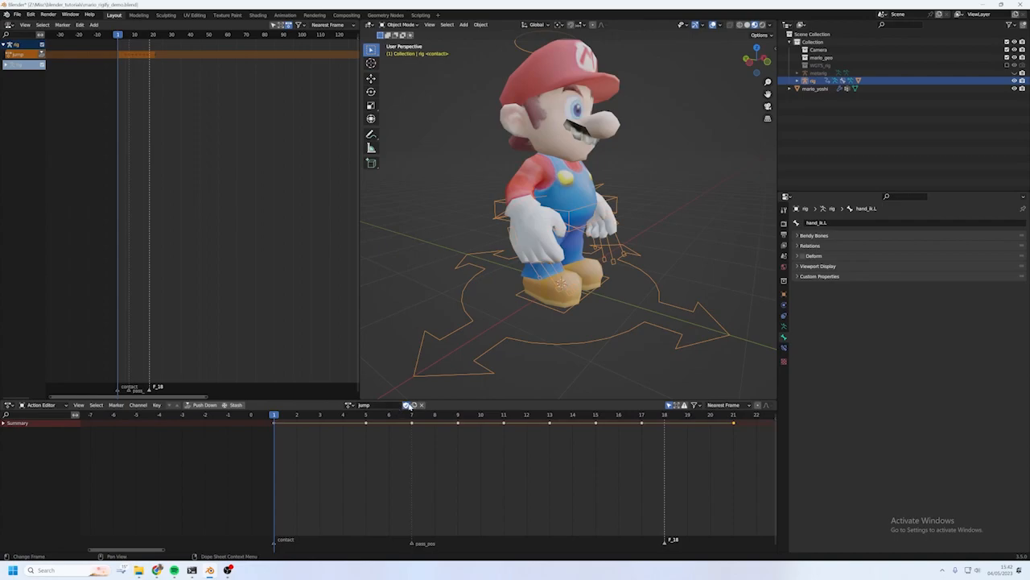
pyautogui.click(349, 405)
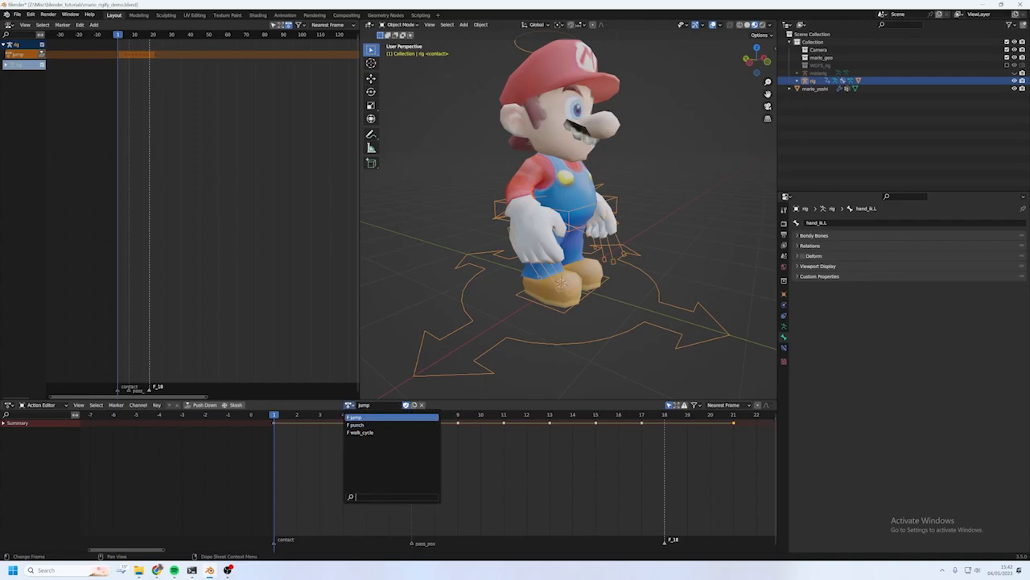
pyautogui.click(407, 405)
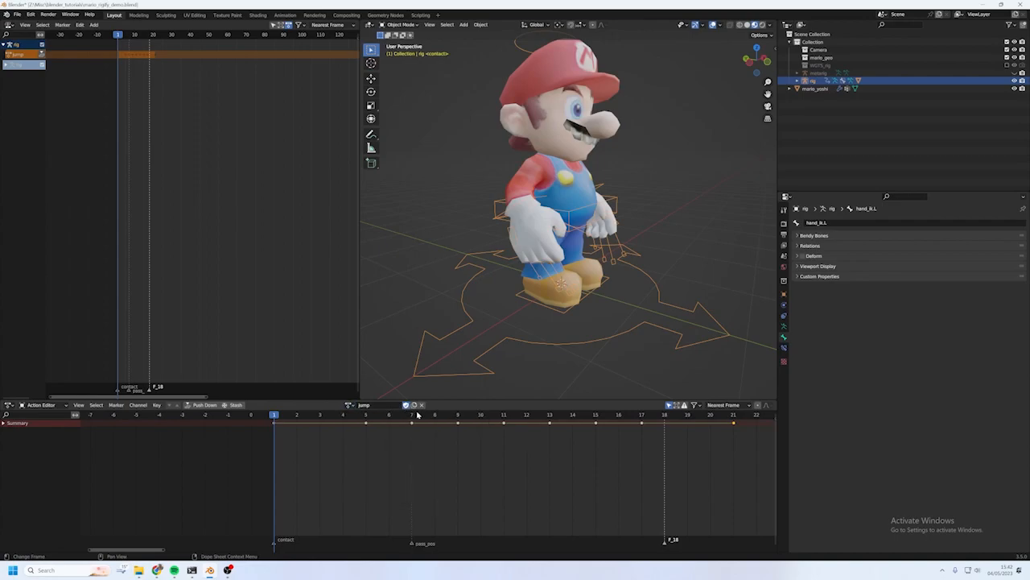
pyautogui.click(423, 405)
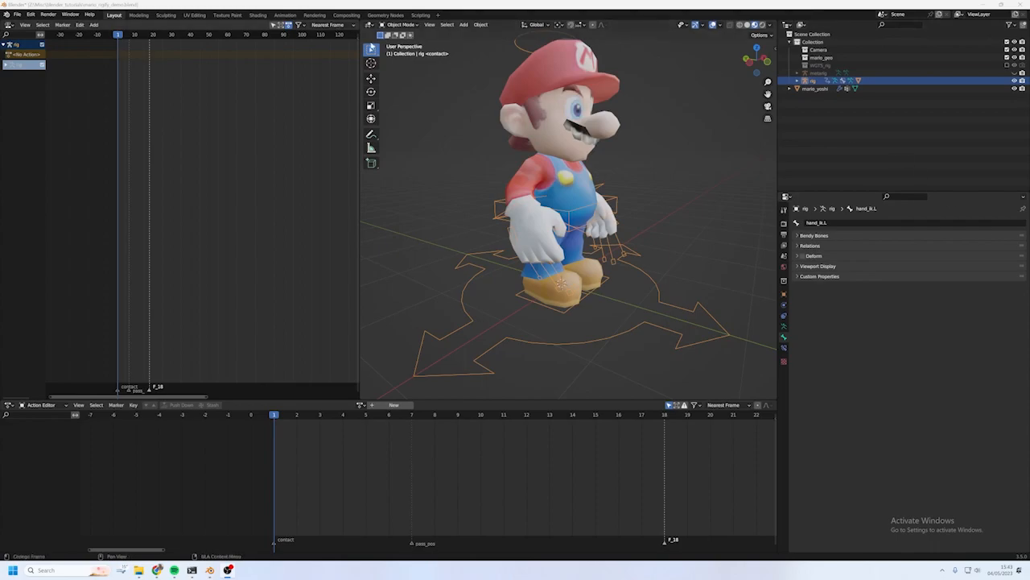
# - Merge the Nonlinear Animation area into the 3D viewport and split the viewport into two side-by-side areas
pyautogui.moveTo(363, 23); pyautogui.dragTo(309, 34)
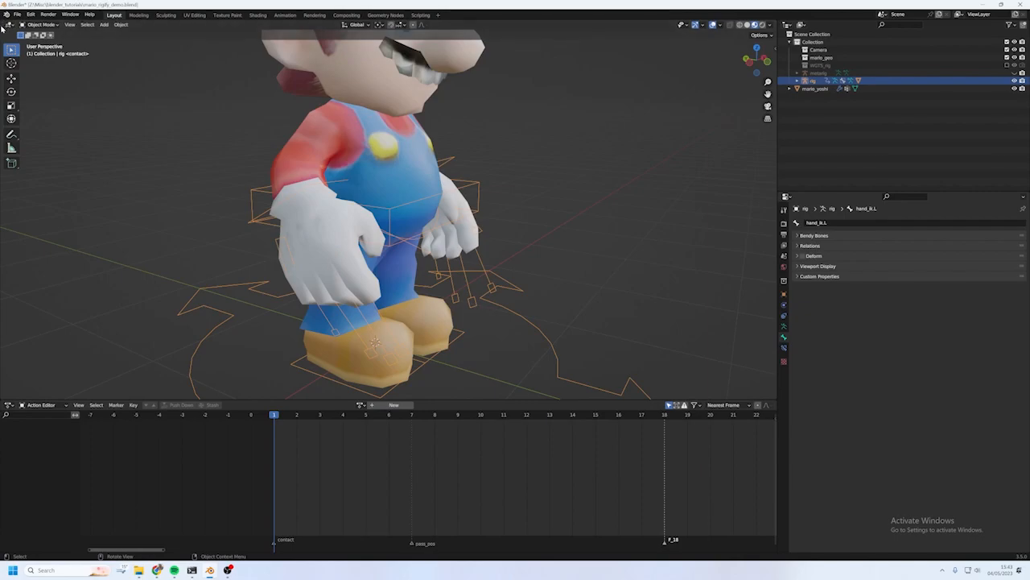
pyautogui.moveTo(3, 24); pyautogui.dragTo(424, 55)
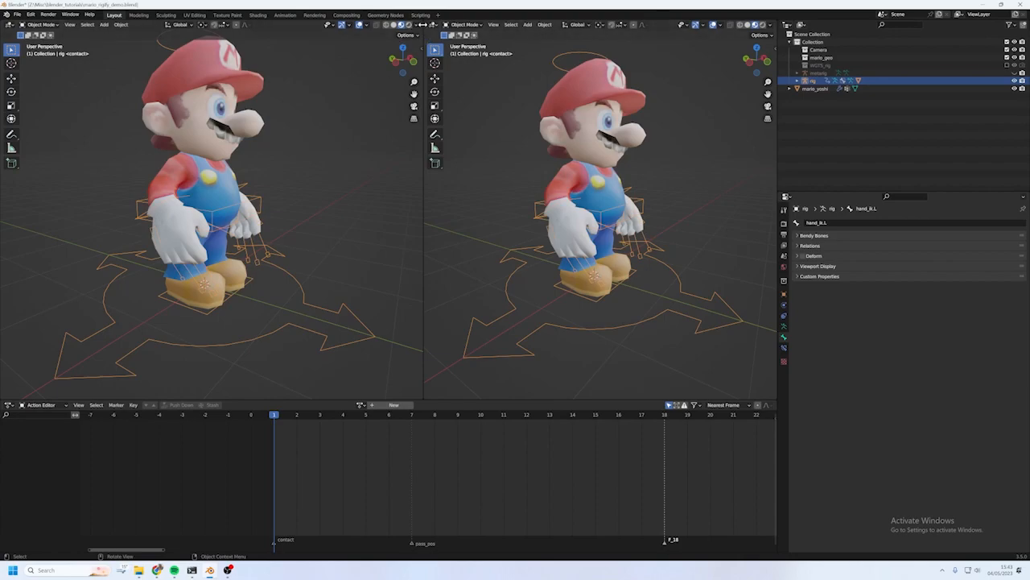
# - Close the duplicate 3D viewport area
pyautogui.moveTo(427, 23); pyautogui.dragTo(306, 155)
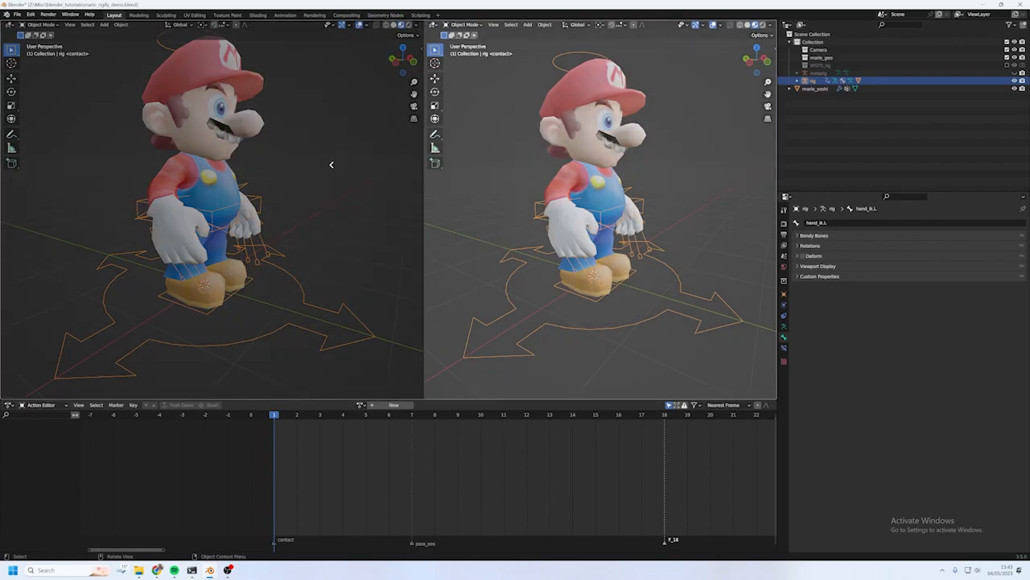
pyautogui.press('Escape')
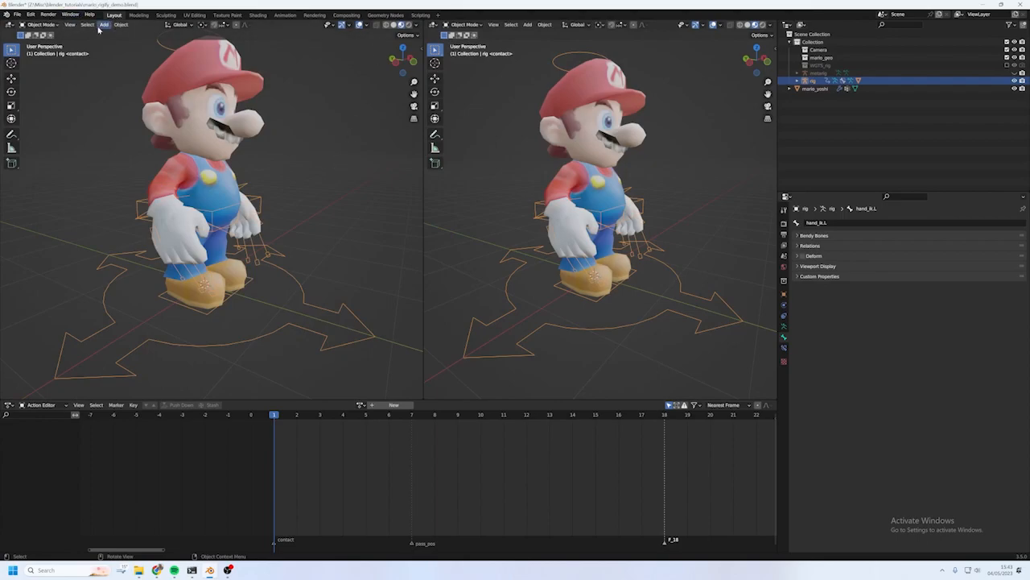
pyautogui.click(70, 24)
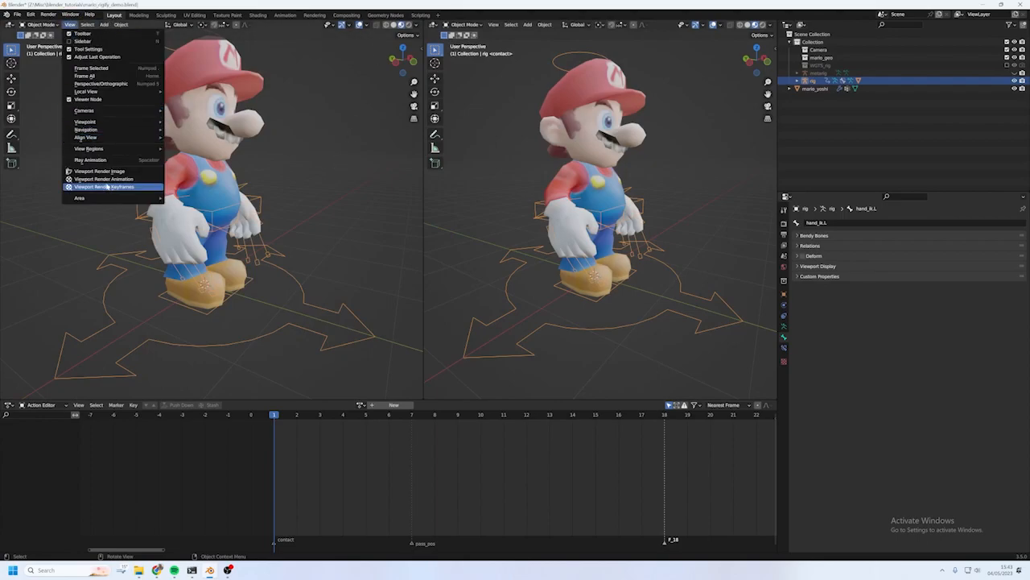
pyautogui.moveTo(90, 201)
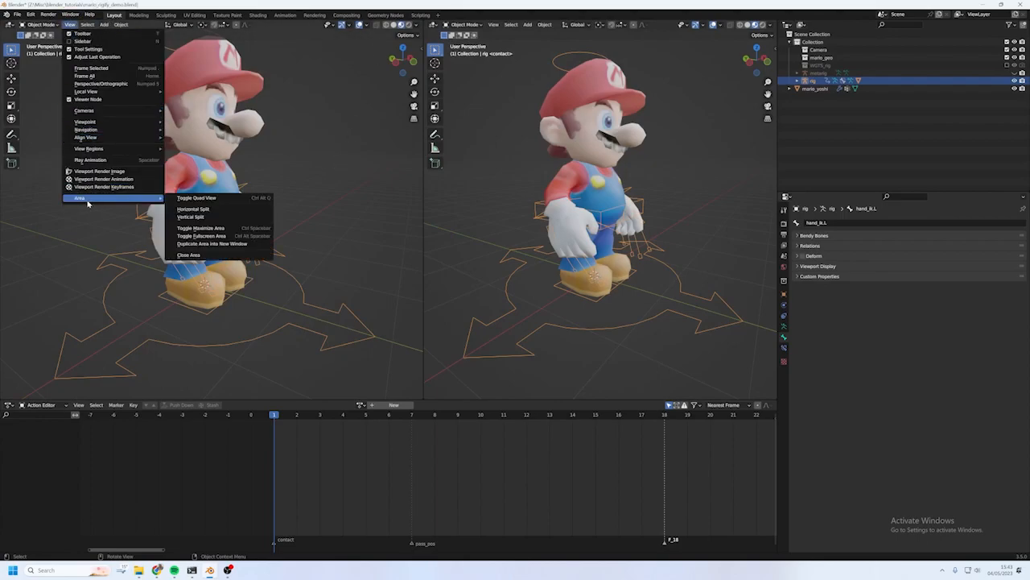
pyautogui.click(196, 256)
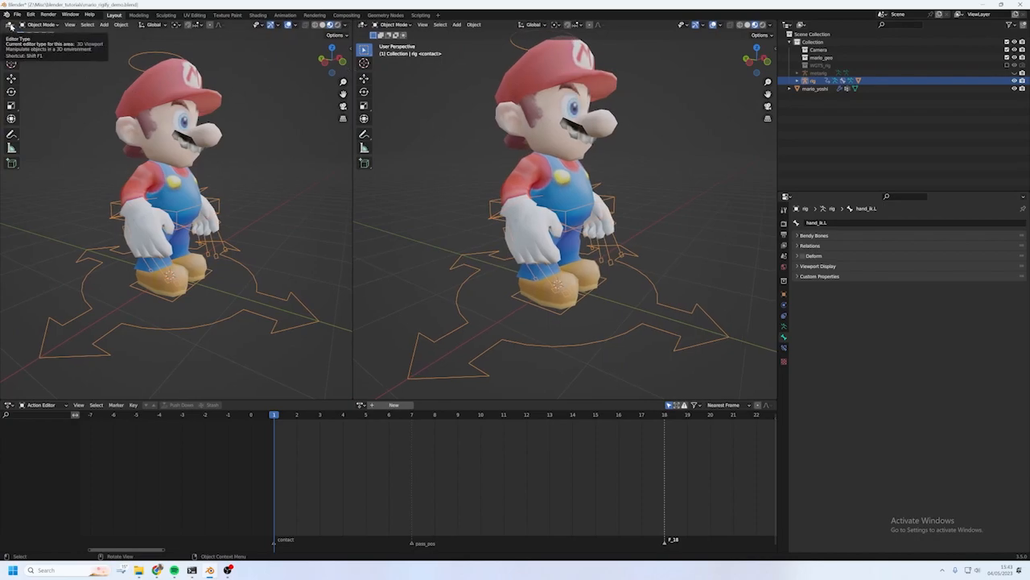
# - Change the second 3D viewport area into a Nonlinear Animation editor and hide its sidebar
pyautogui.click(11, 25)
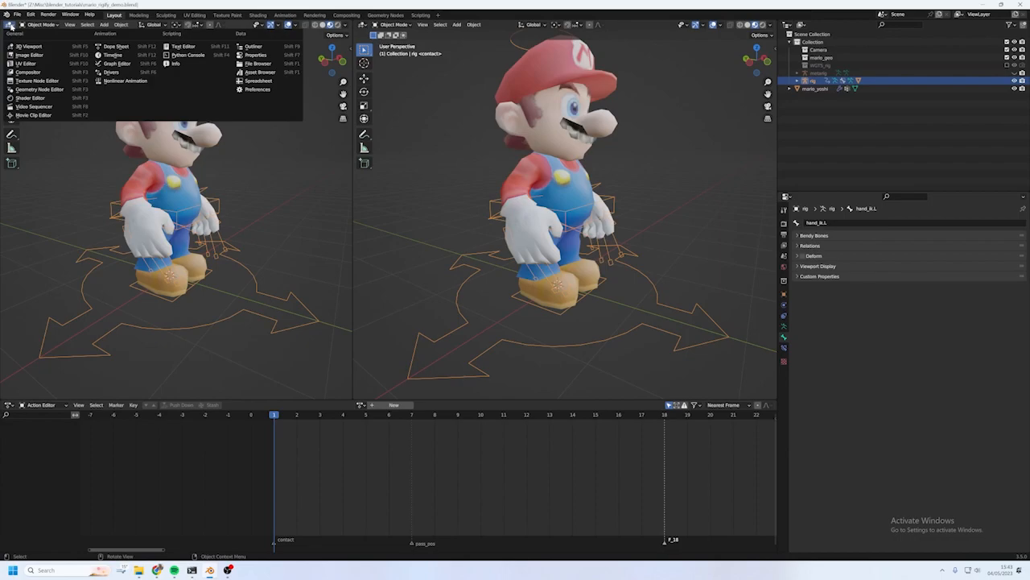
pyautogui.click(121, 82)
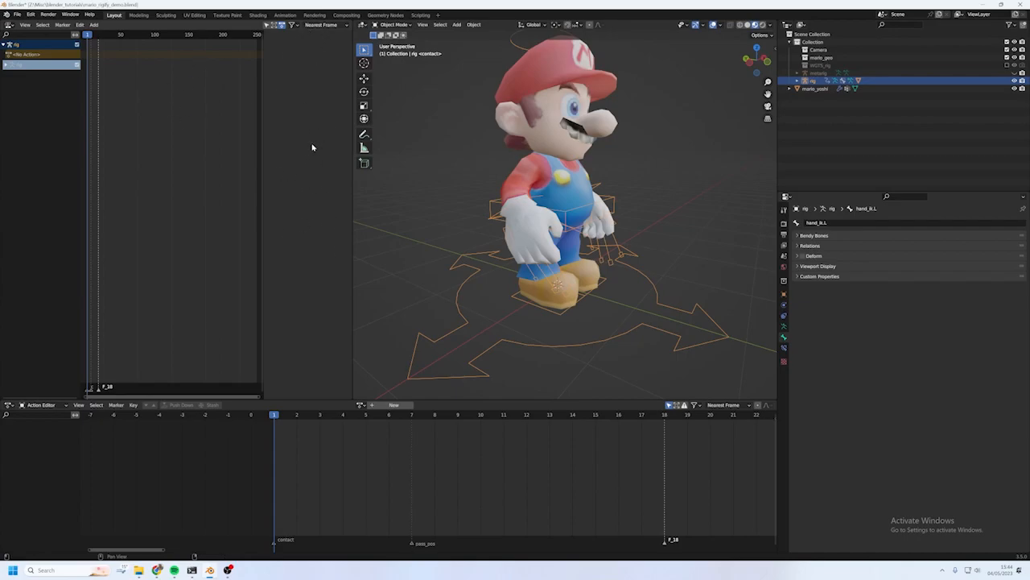
pyautogui.press('n')
pyautogui.press('n')
pyautogui.press('n')
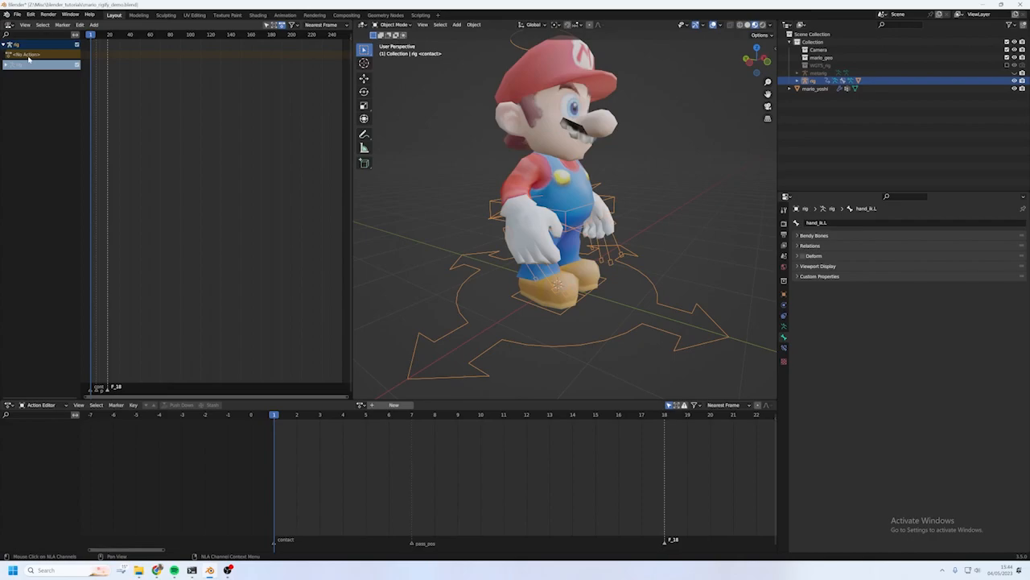
# - Add an empty NLA track to the rig from its no-action channel
pyautogui.click(94, 25)
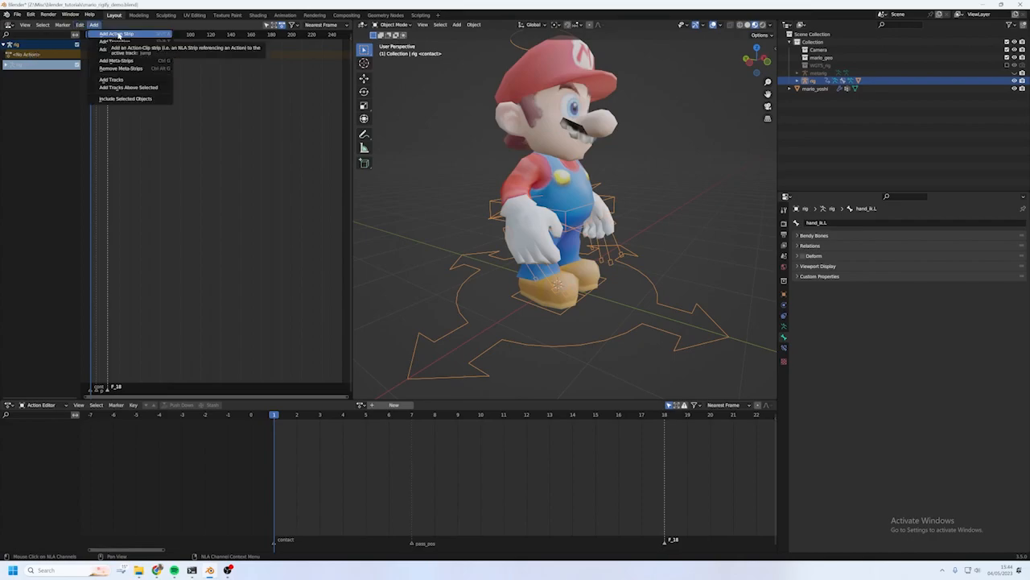
pyautogui.click(114, 80)
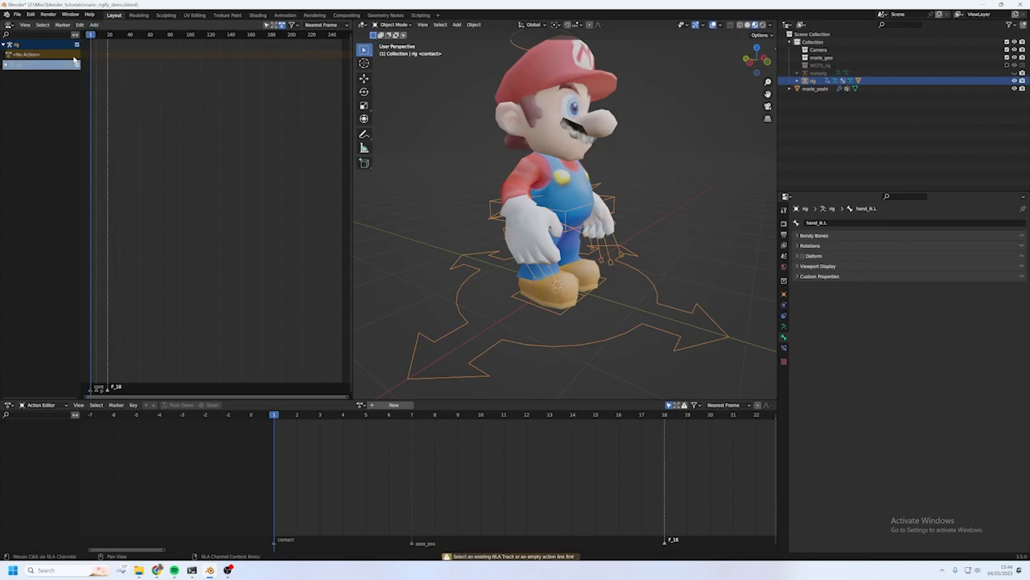
pyautogui.click(95, 25)
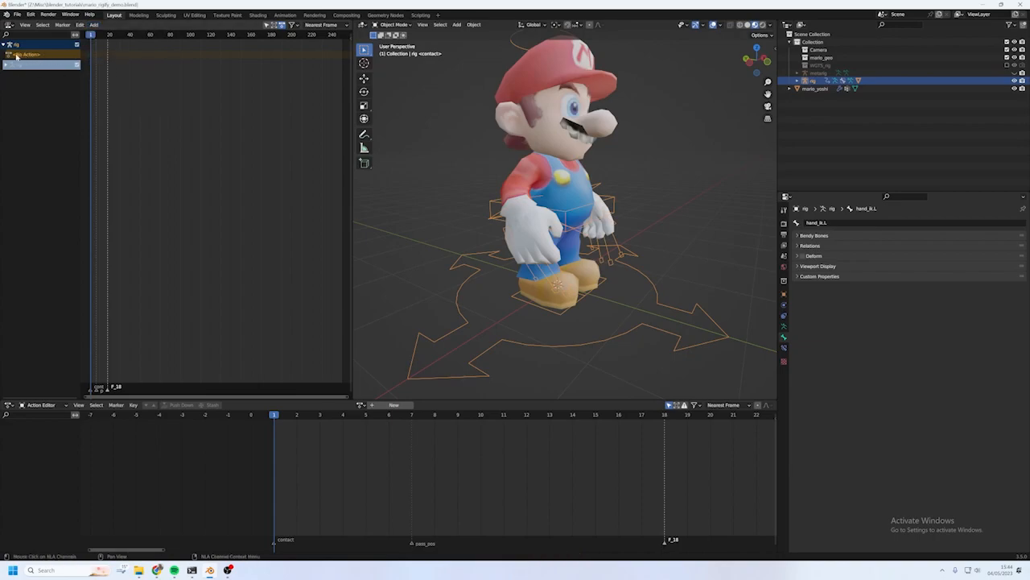
pyautogui.click(94, 25)
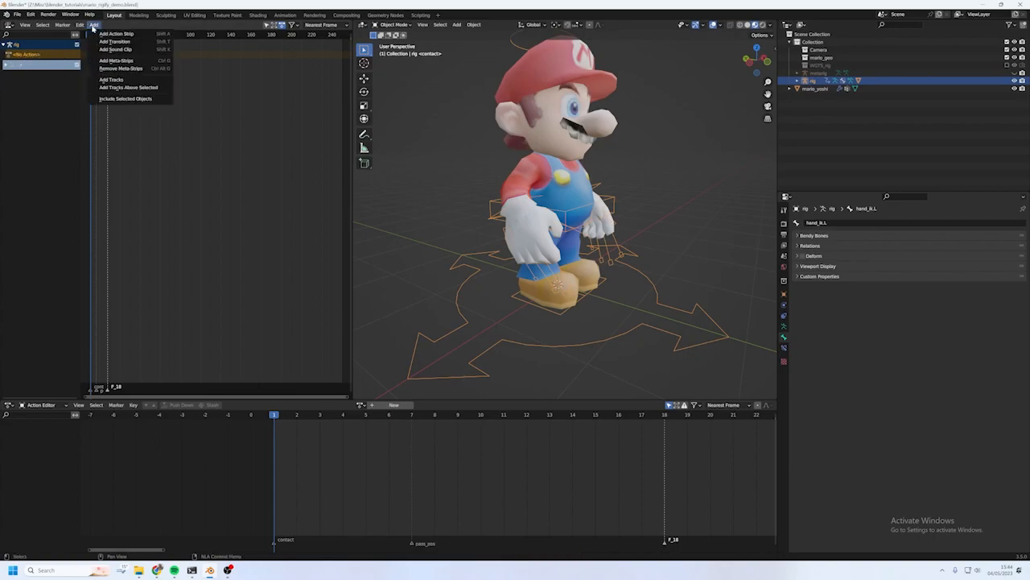
pyautogui.click(120, 80)
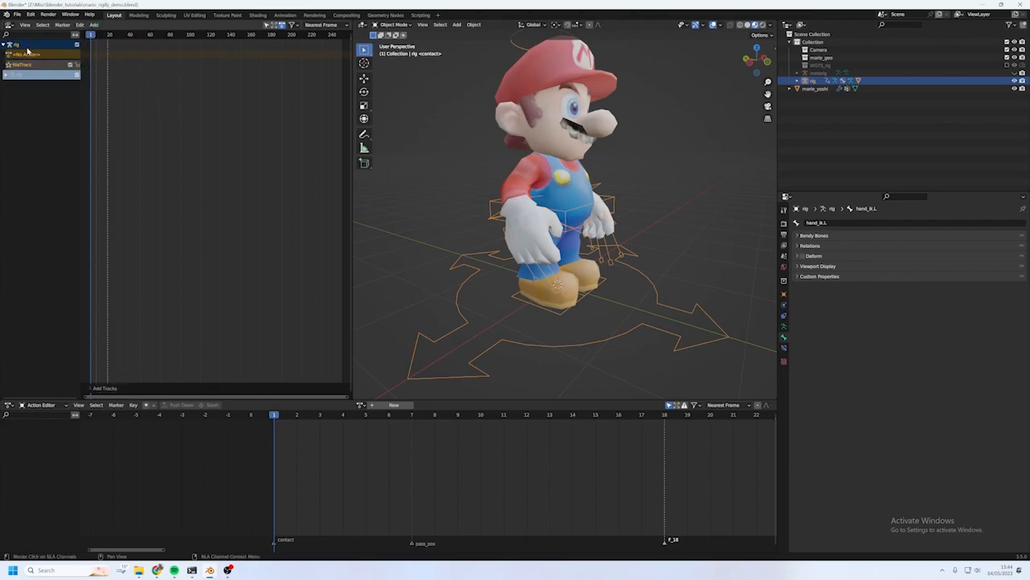
# - Rename the new NLA track as walk_cycle
pyautogui.doubleClick(22, 64)
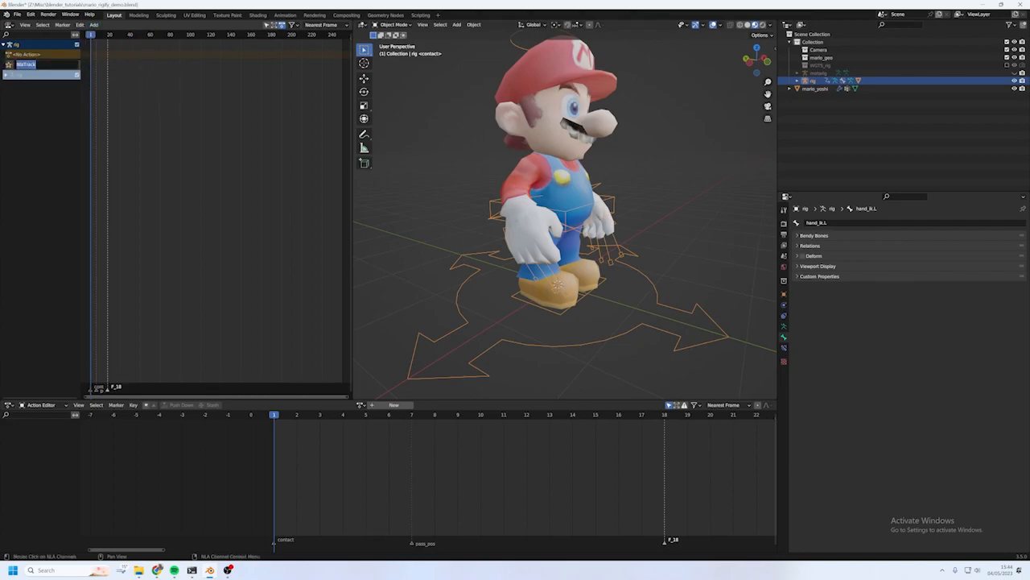
pyautogui.write('walk_cycle')
pyautogui.press('Return')
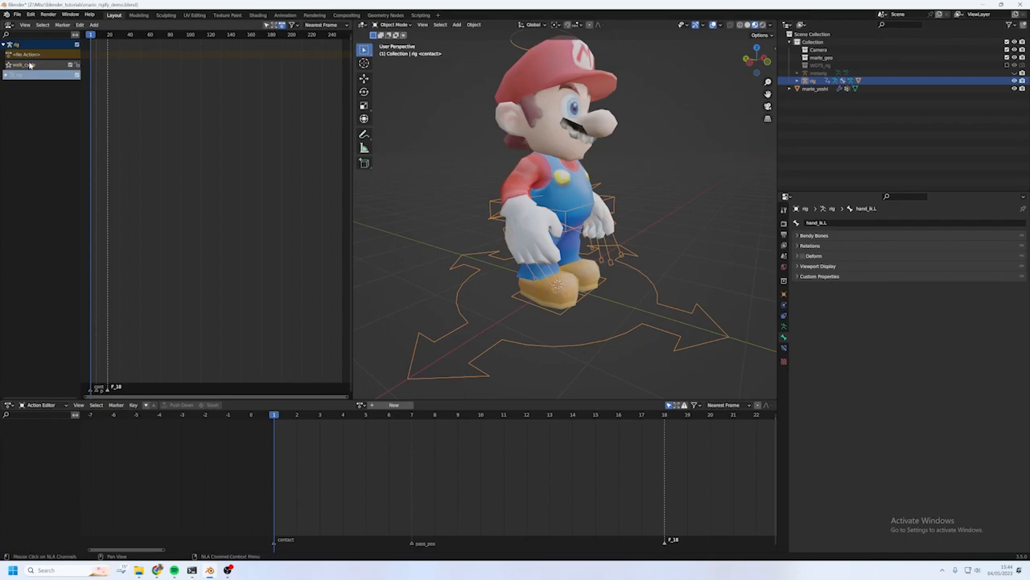
# - Add the walk_cycle action as an action strip on the walk_cycle track, starting at frame 1
pyautogui.click(93, 24)
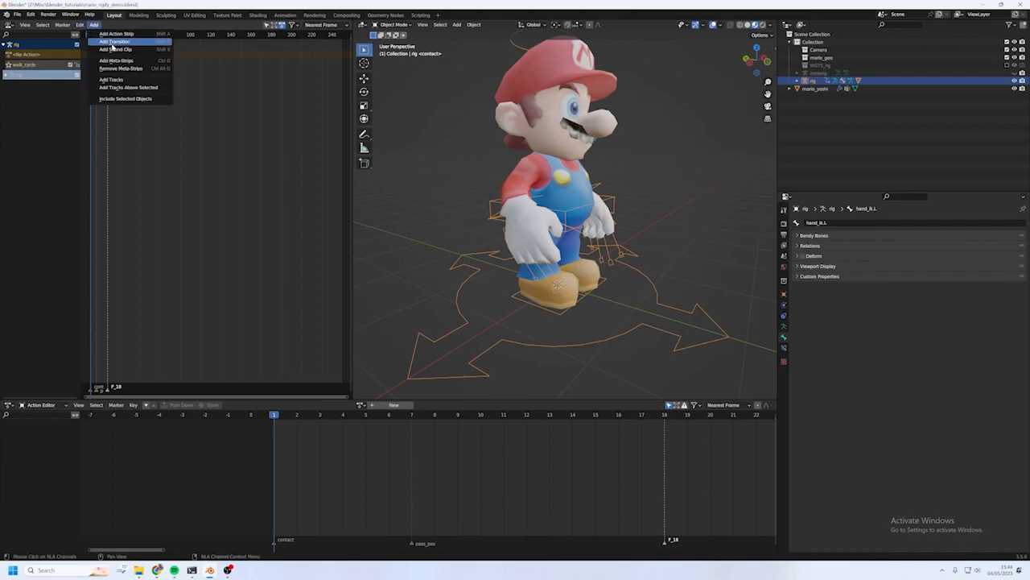
pyautogui.click(120, 36)
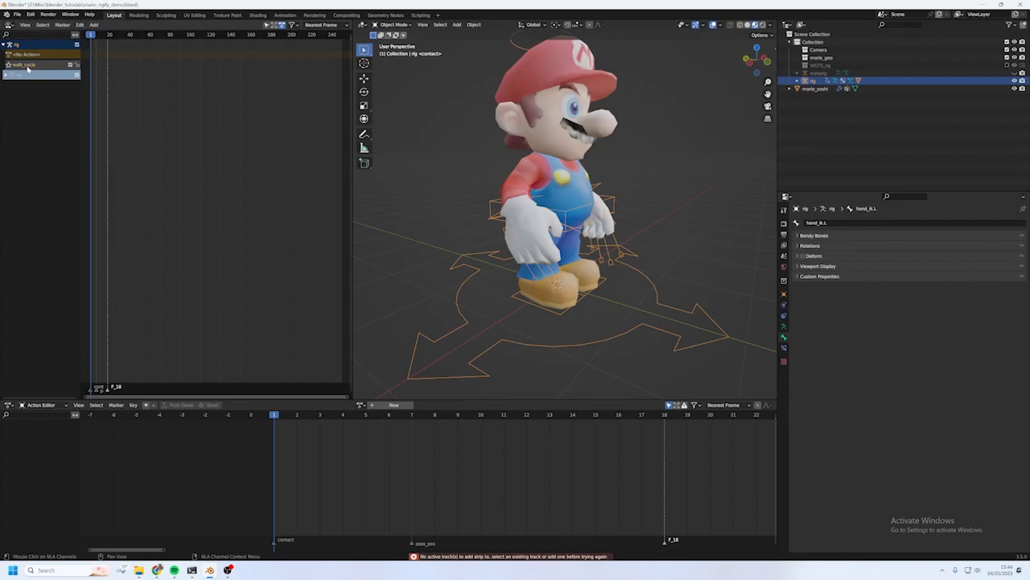
pyautogui.click(95, 25)
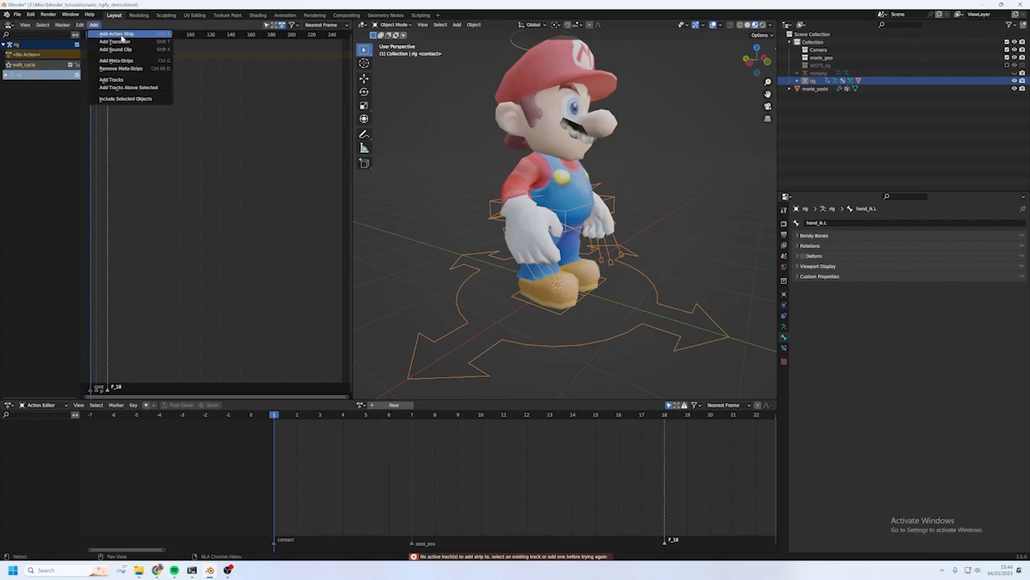
pyautogui.click(121, 34)
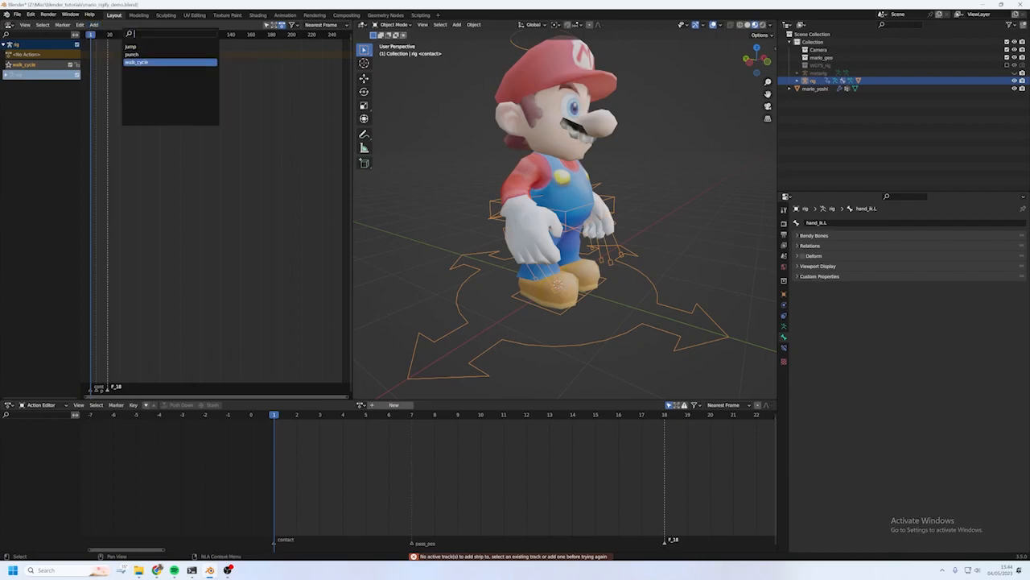
pyautogui.click(363, 408)
pyautogui.click(359, 404)
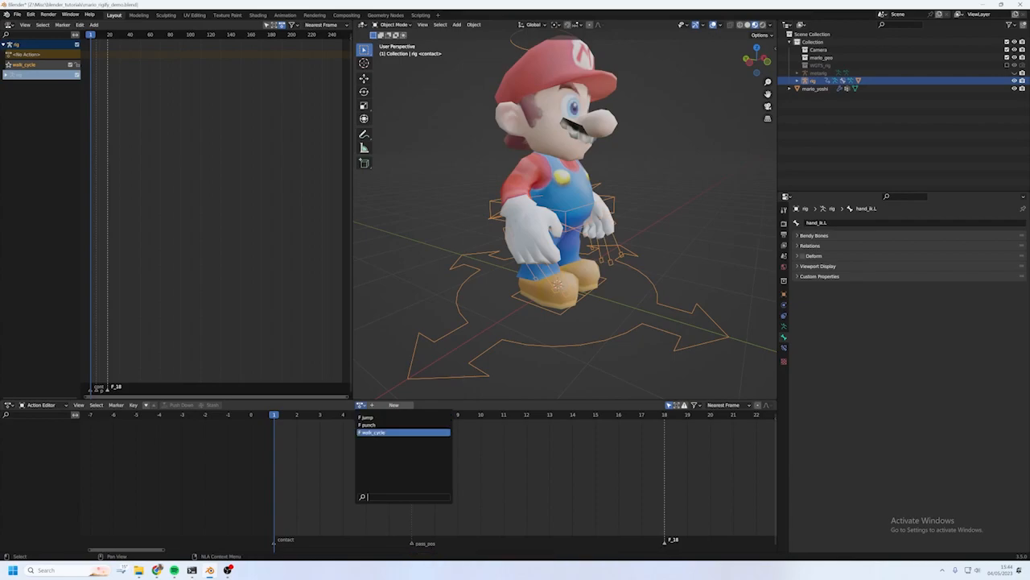
pyautogui.click(30, 67)
pyautogui.click(94, 25)
pyautogui.click(93, 23)
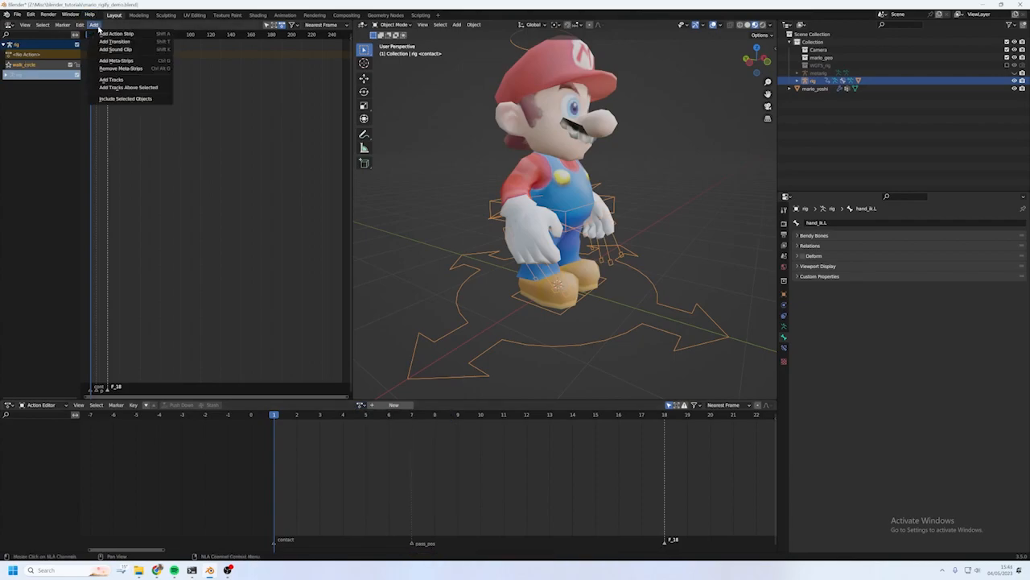
pyautogui.click(124, 35)
pyautogui.click(139, 59)
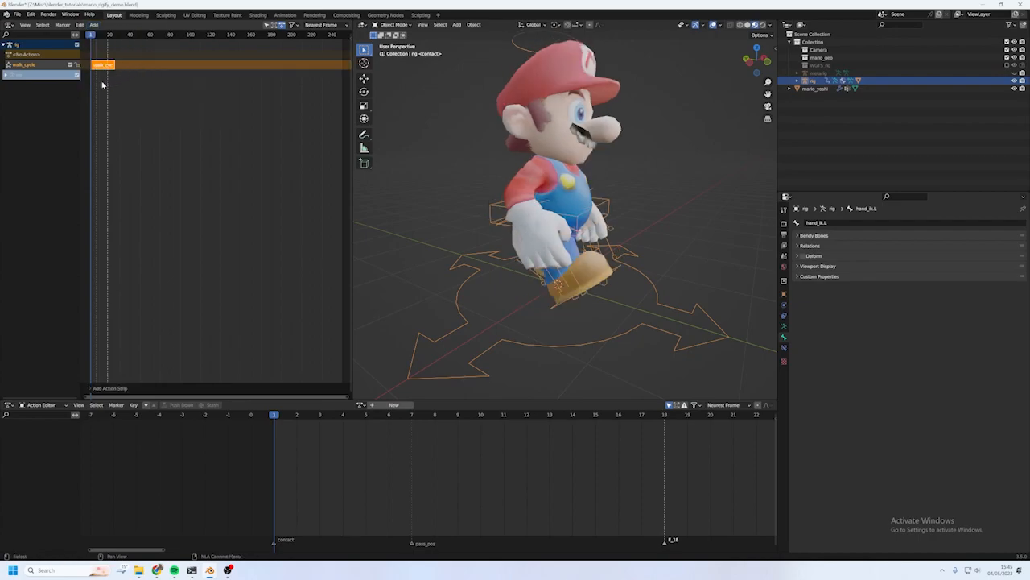
# - Examine the walk_cycle strip up to frame 25 and play back the animation
pyautogui.moveTo(115, 104); pyautogui.dragTo(206, 129, button='middle')
pyautogui.scroll(12, 202, 130)
pyautogui.scroll(5, 223, 133)
pyautogui.click(267, 34)
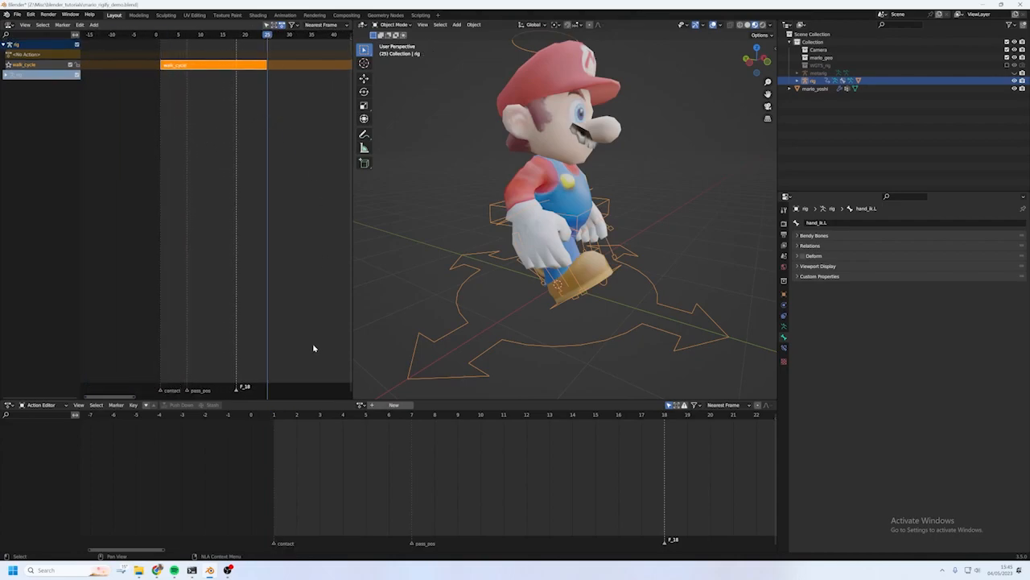
pyautogui.scroll(-3, 354, 459)
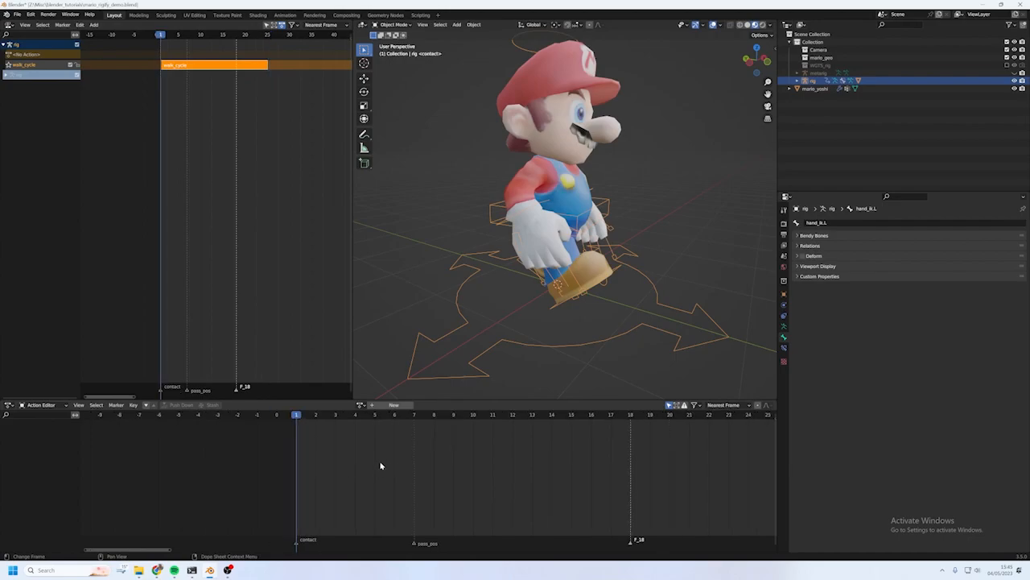
pyautogui.press('space')
pyautogui.press('space')
# - Change the Action Editor area into a Timeline editor
pyautogui.click(352, 418)
pyautogui.moveTo(348, 428); pyautogui.dragTo(322, 429)
pyautogui.scroll(-4, 353, 438)
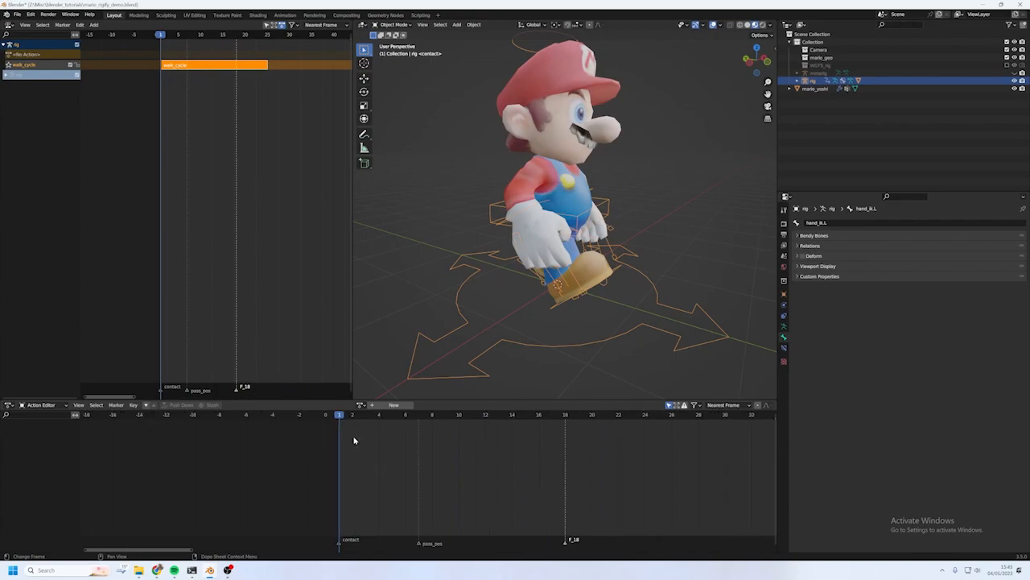
pyautogui.moveTo(388, 458); pyautogui.dragTo(281, 465, button='middle')
pyautogui.scroll(5, 304, 459)
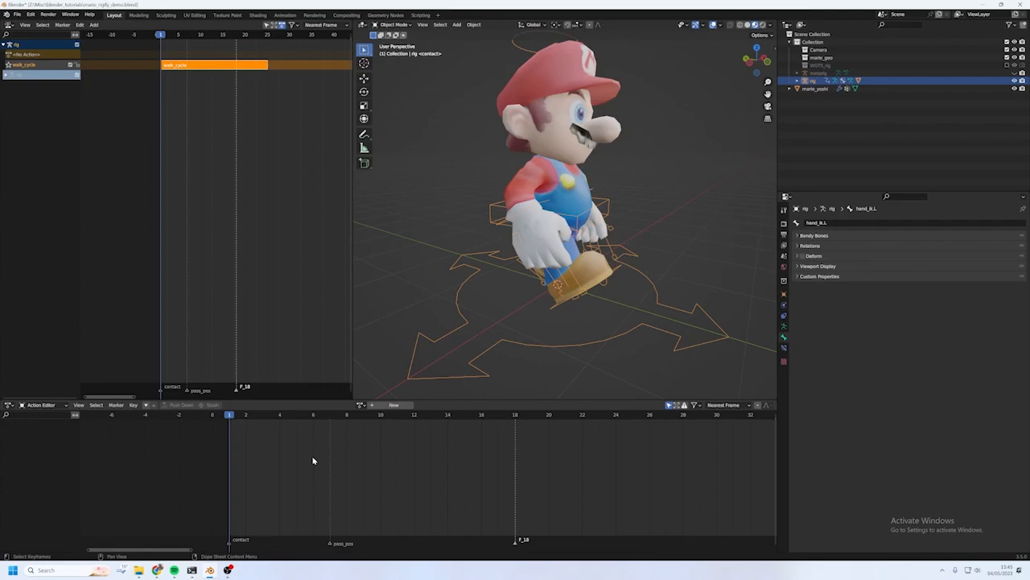
pyautogui.hotkey('shift', 'F12')
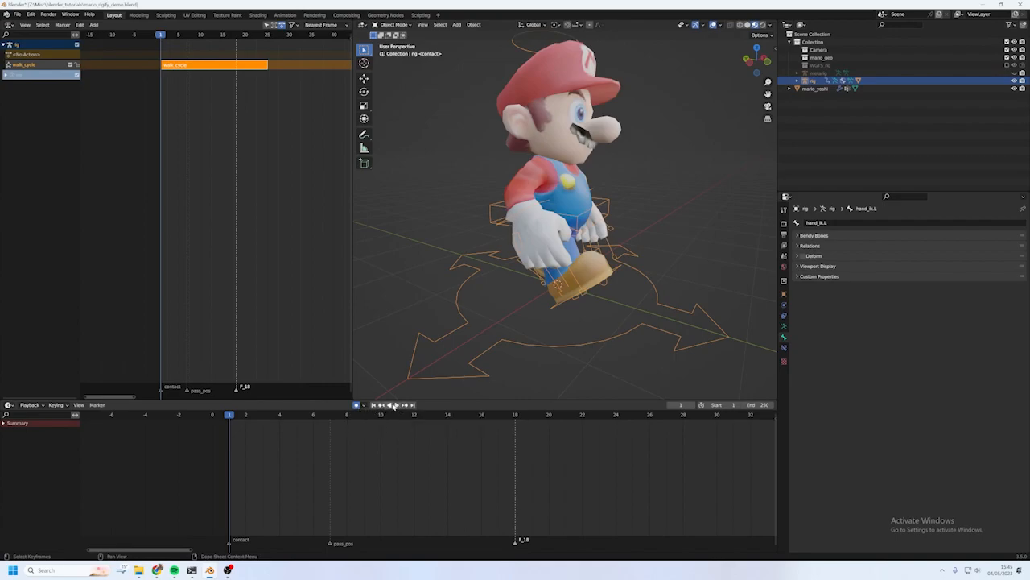
# - Turn the Timeline area back into a Dope Sheet in Action Editor mode and return to frame 1
pyautogui.moveTo(282, 470)
pyautogui.mouseDown()
pyautogui.moveTo(506, 420)
pyautogui.moveTo(279, 455)
pyautogui.mouseUp()
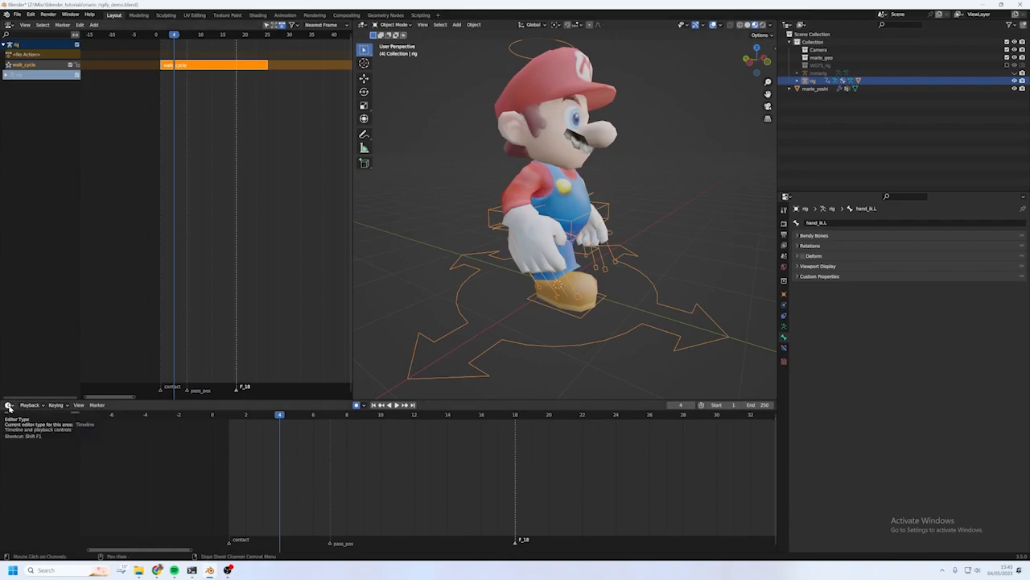
pyautogui.click(10, 405)
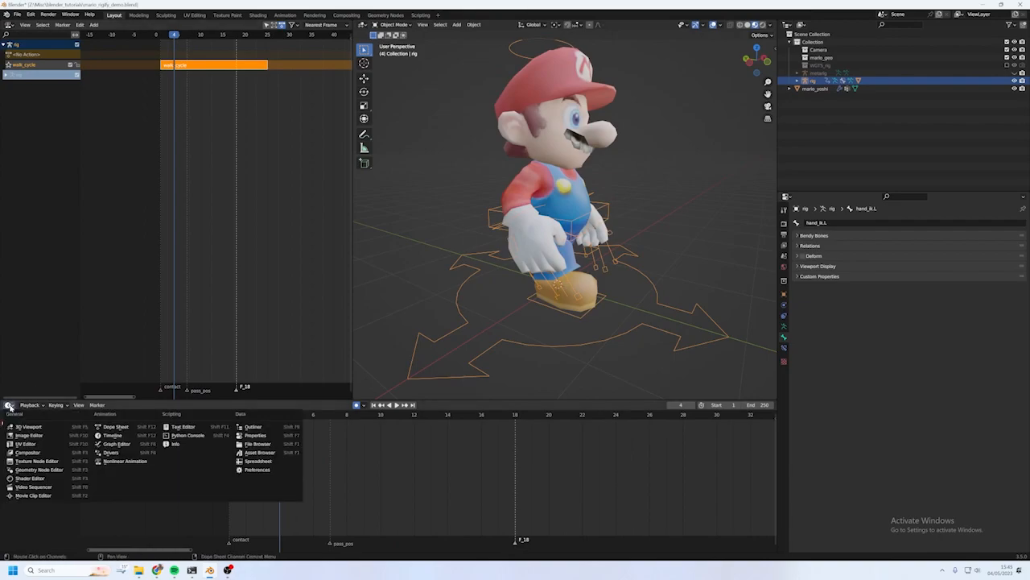
pyautogui.click(113, 427)
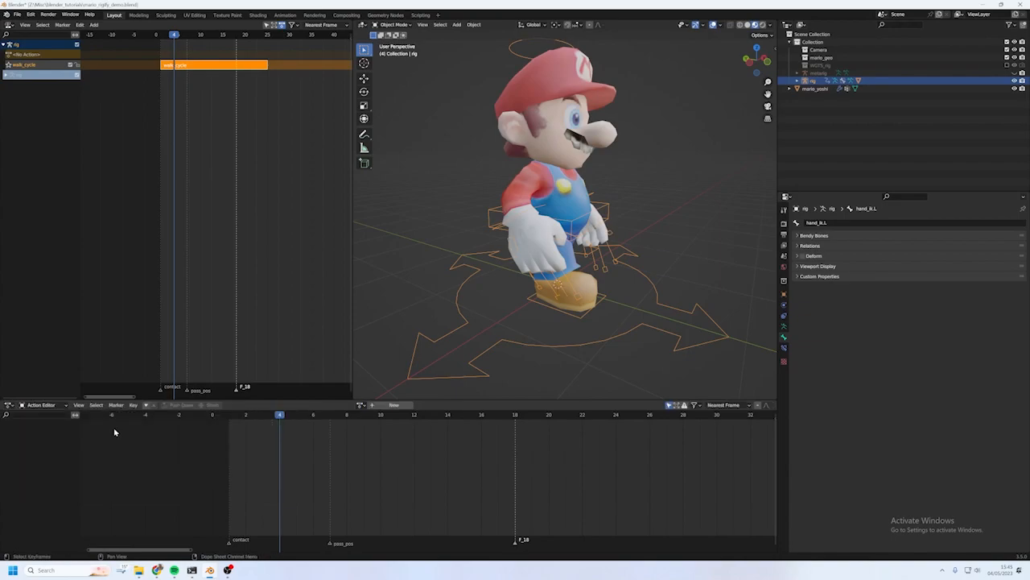
pyautogui.click(39, 405)
pyautogui.click(42, 414)
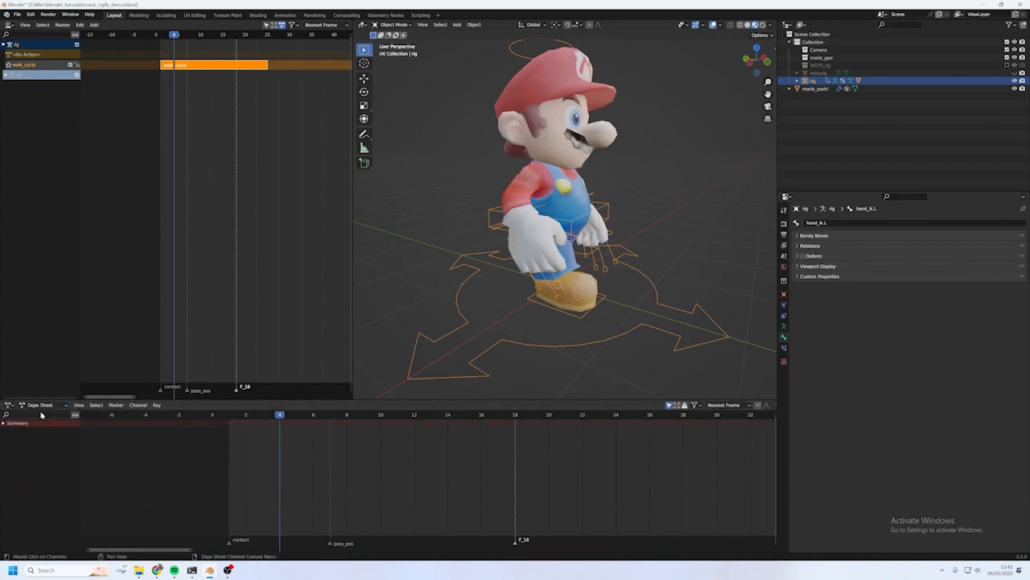
pyautogui.click(42, 405)
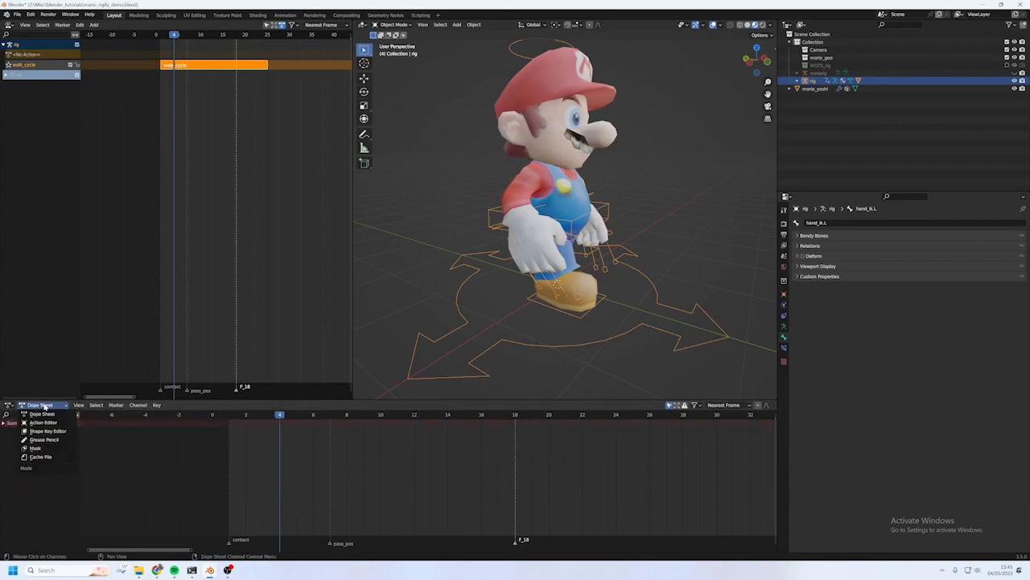
pyautogui.click(40, 423)
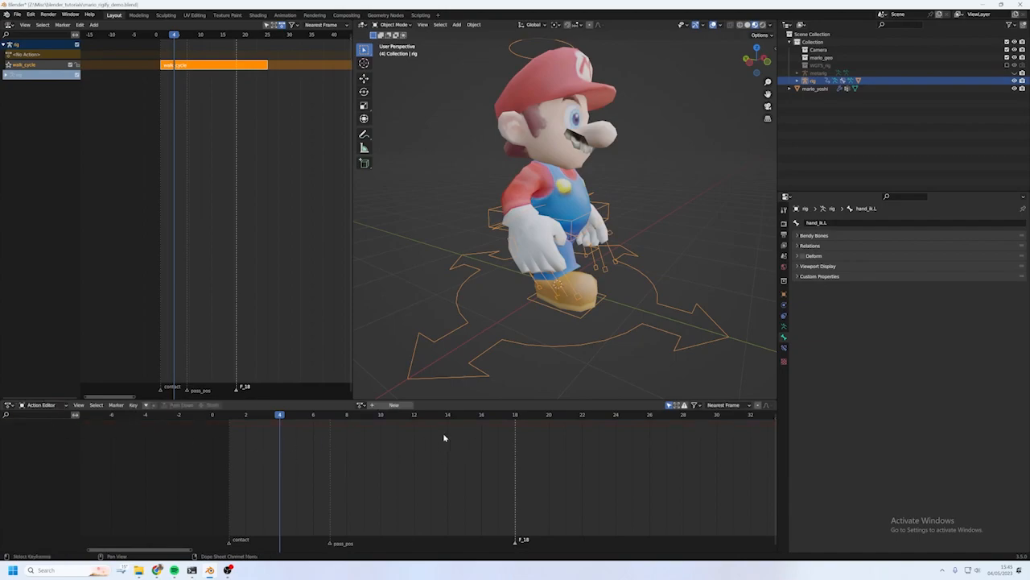
pyautogui.click(230, 415)
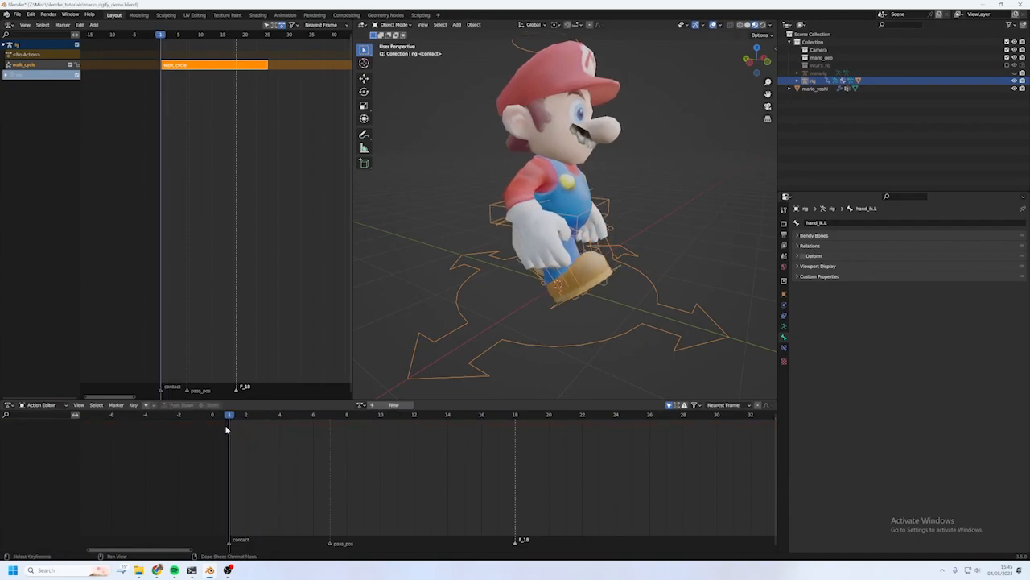
# - Try moving the walk_cycle strip along its track so it starts at about frame 12
pyautogui.click(170, 116)
pyautogui.click(184, 71)
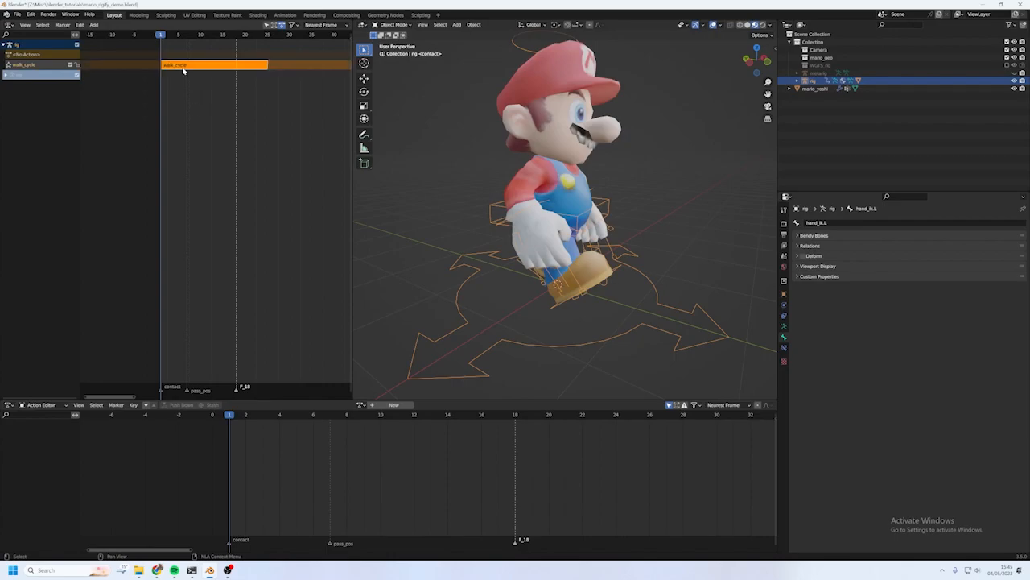
pyautogui.press('g')
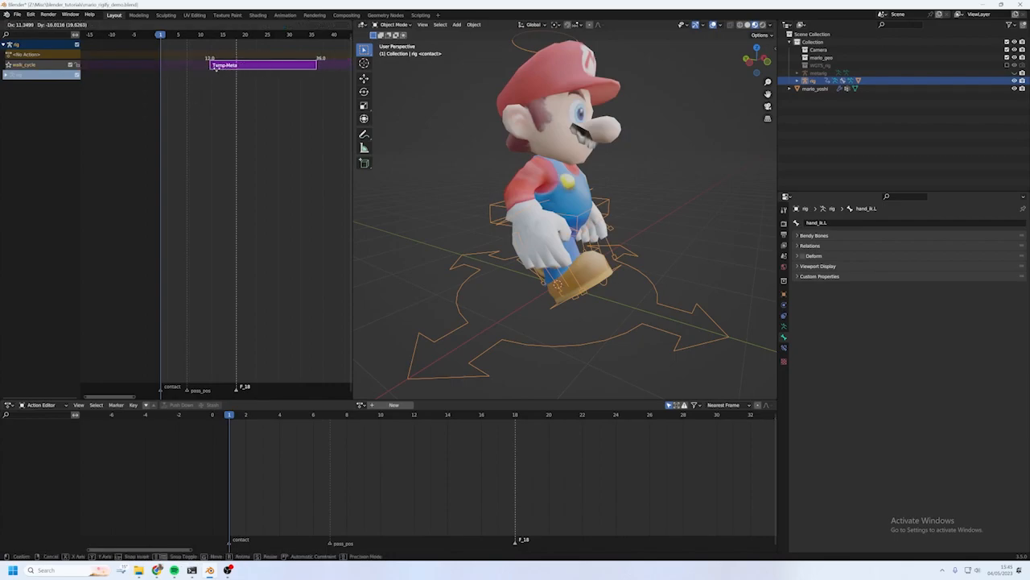
pyautogui.click(211, 72)
pyautogui.hotkey('ctrl', 'z')
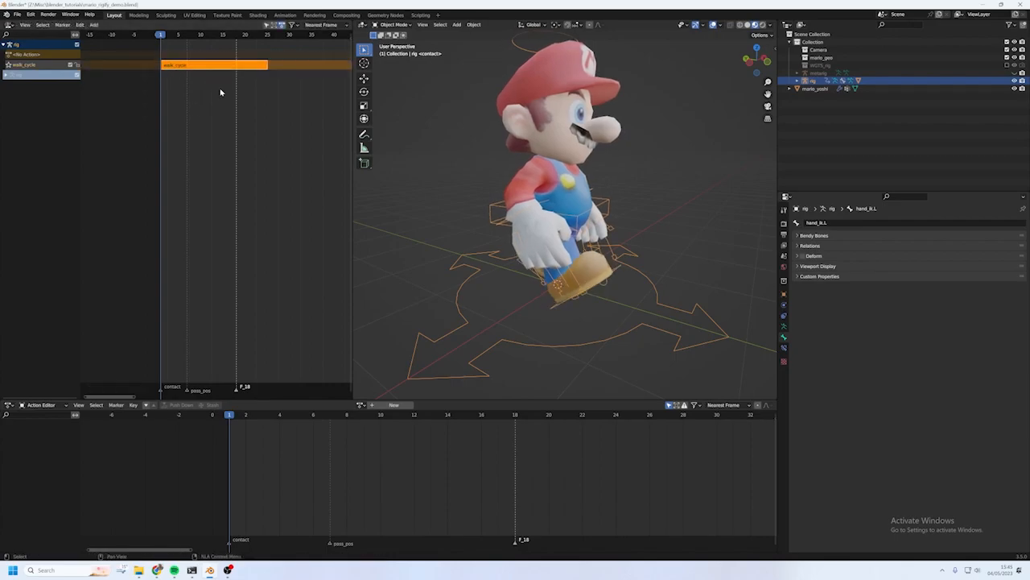
# - Show the strip properties in the Nonlinear Animation editor and select the walk_cycle strip
pyautogui.scroll(-10, 221, 91)
pyautogui.moveTo(262, 154); pyautogui.dragTo(215, 153, button='middle')
pyautogui.moveTo(213, 114); pyautogui.dragTo(179, 103, button='middle')
pyautogui.press('n')
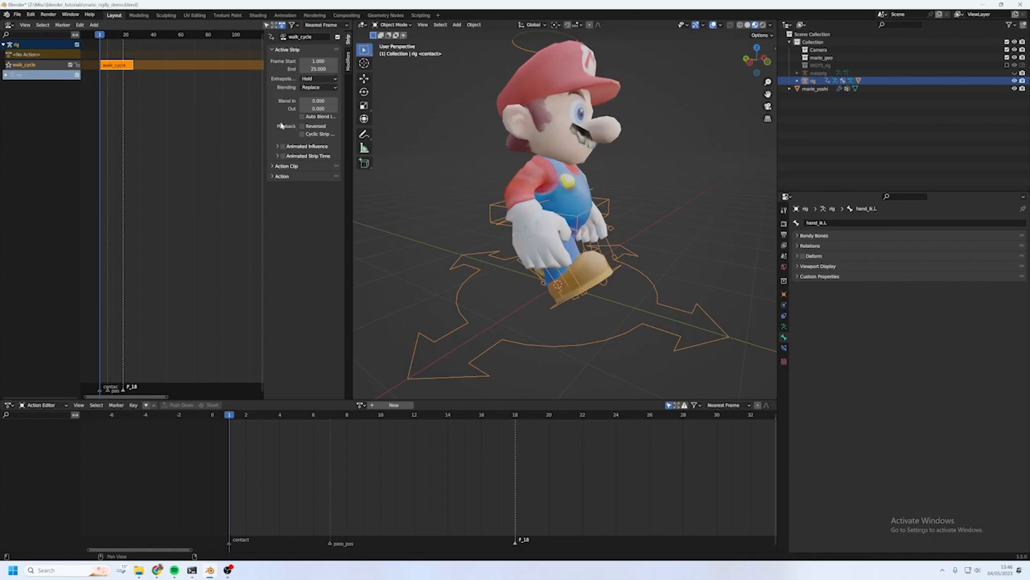
pyautogui.click(167, 126)
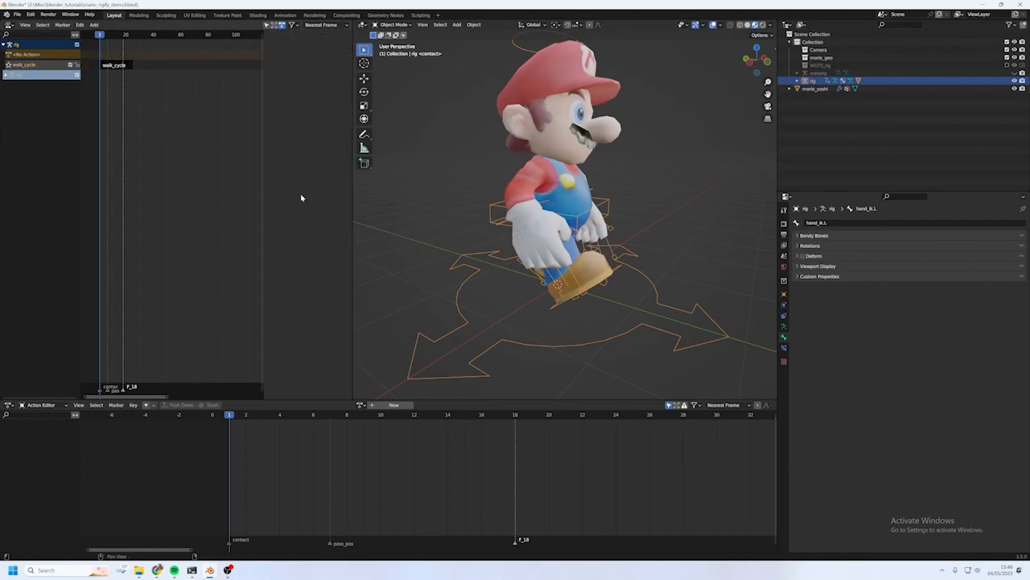
pyautogui.click(110, 67)
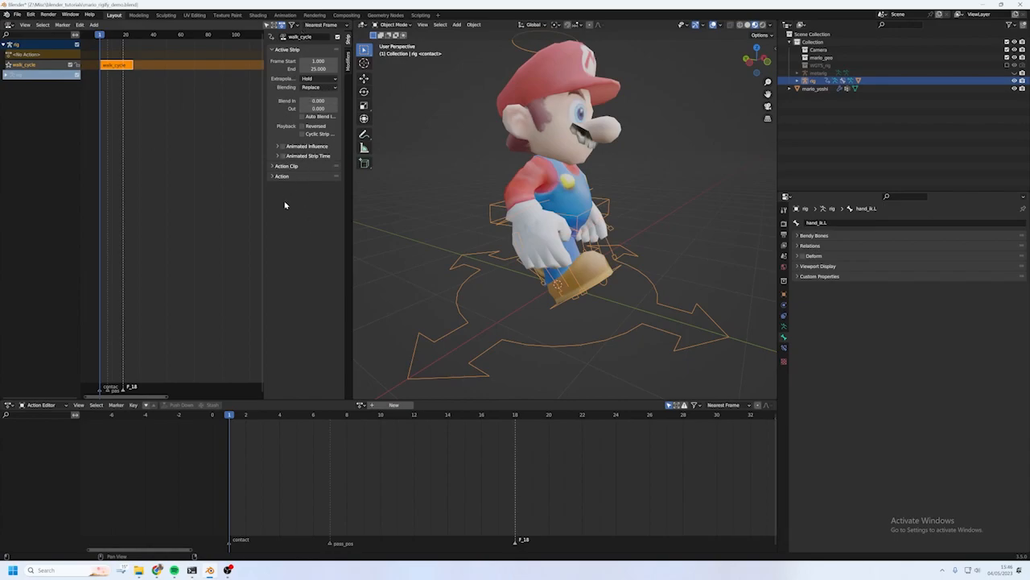
# - Expand the walk_cycle strip's Action Clip settings and widen the properties so the field names are readable
pyautogui.scroll(2, 152, 139)
pyautogui.moveTo(135, 137); pyautogui.dragTo(176, 145, button='middle')
pyautogui.scroll(5, 184, 141)
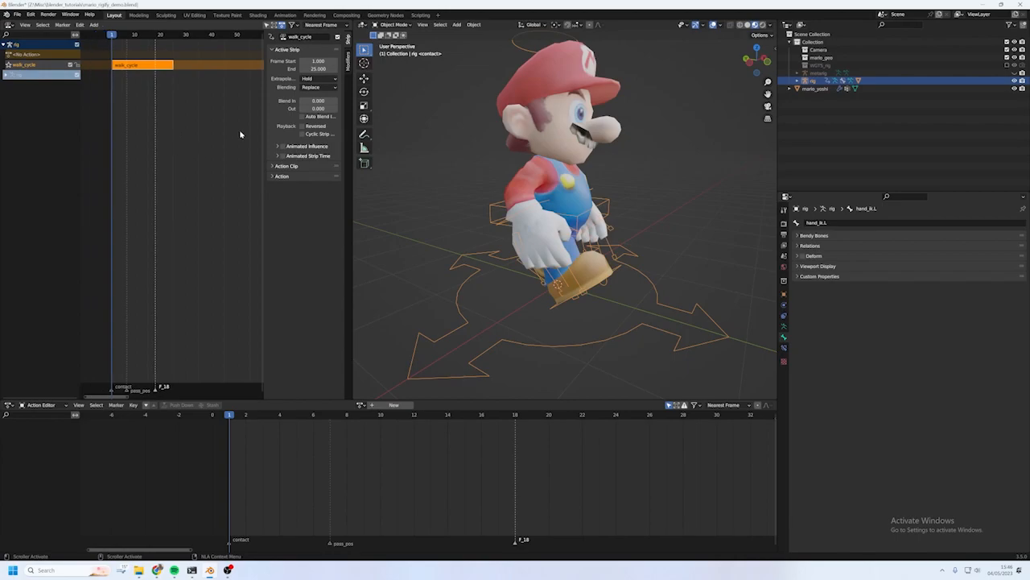
pyautogui.click(281, 165)
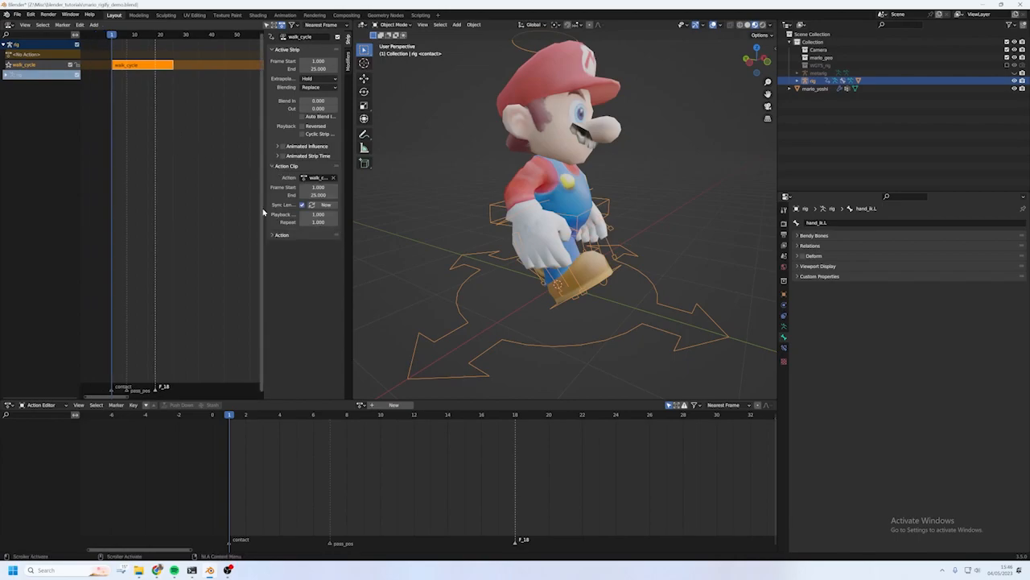
pyautogui.moveTo(264, 210); pyautogui.dragTo(222, 210)
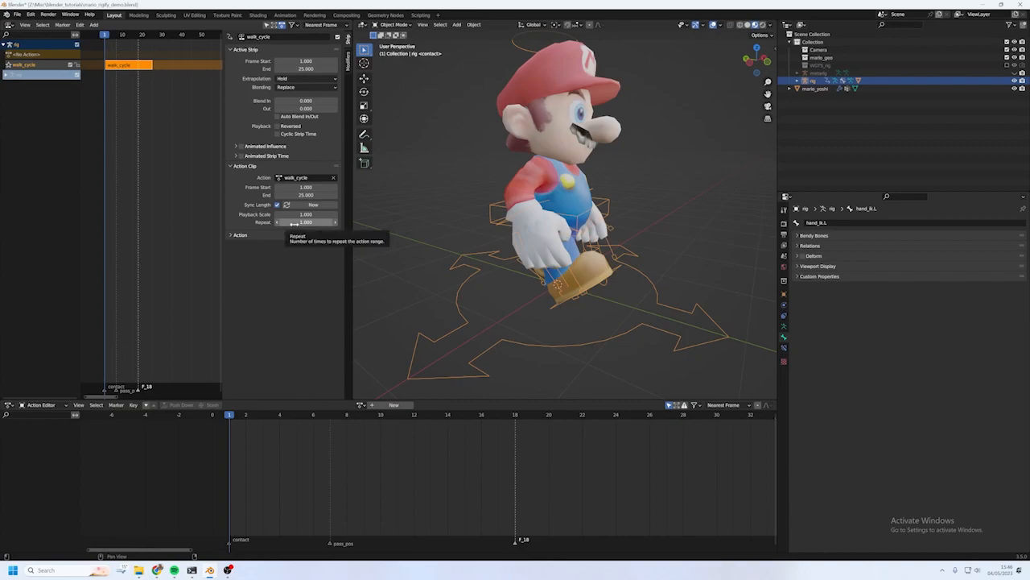
# - Set the walk_cycle strip's Repeat to 3.1 and play back the repeated walk
pyautogui.moveTo(293, 223); pyautogui.dragTo(330, 223)
pyautogui.scroll(-2, 159, 84)
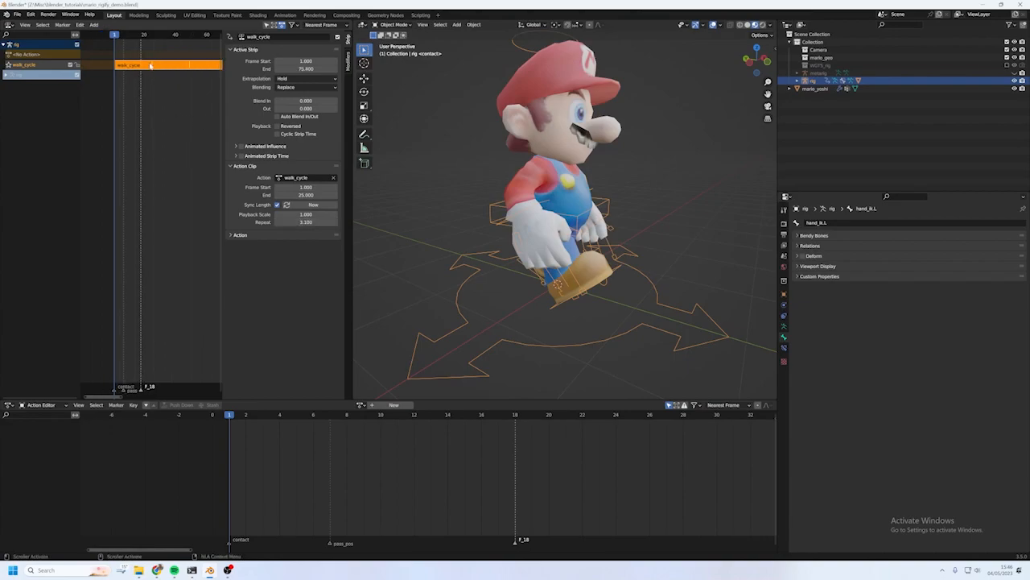
pyautogui.scroll(-1, 156, 71)
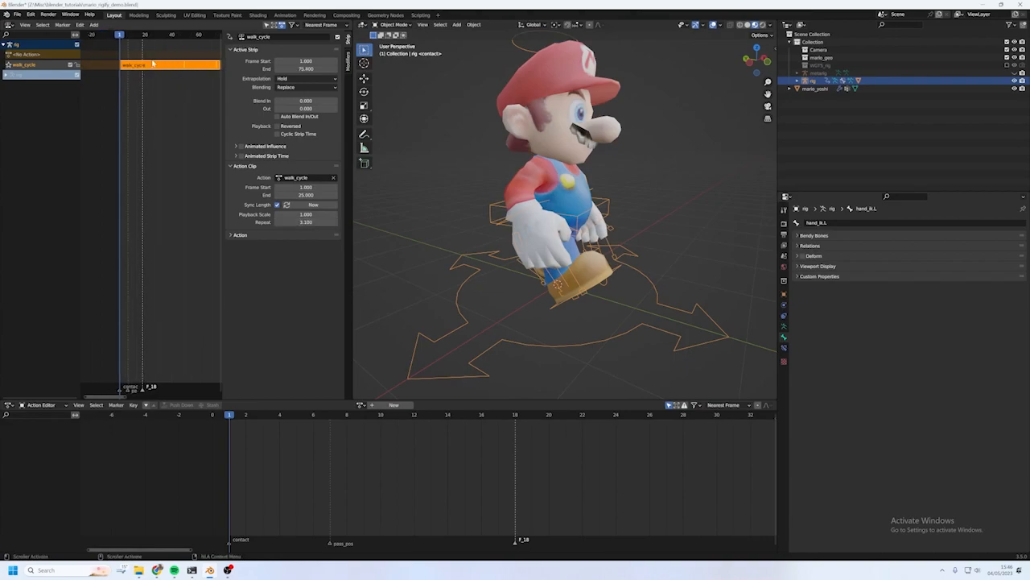
pyautogui.press('space')
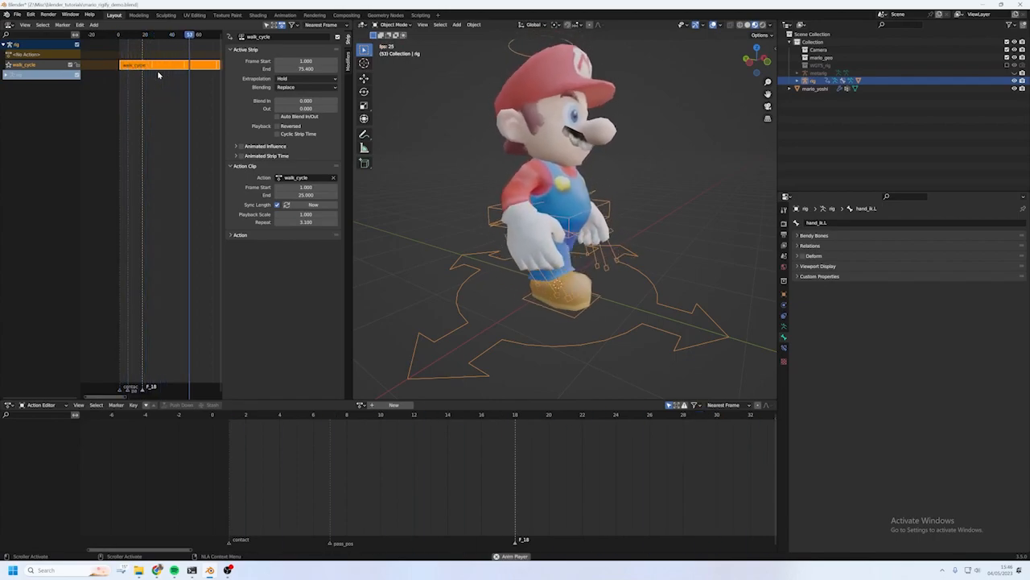
pyautogui.press('space')
# - Set the walk_cycle strip's Repeat back to 1
pyautogui.scroll(-3, 179, 74)
pyautogui.scroll(4, 162, 90)
pyautogui.moveTo(178, 88); pyautogui.dragTo(166, 87, button='middle')
pyautogui.click(299, 222)
pyautogui.write('1')
pyautogui.press('Return')
pyautogui.click(330, 220)
pyautogui.click(311, 236)
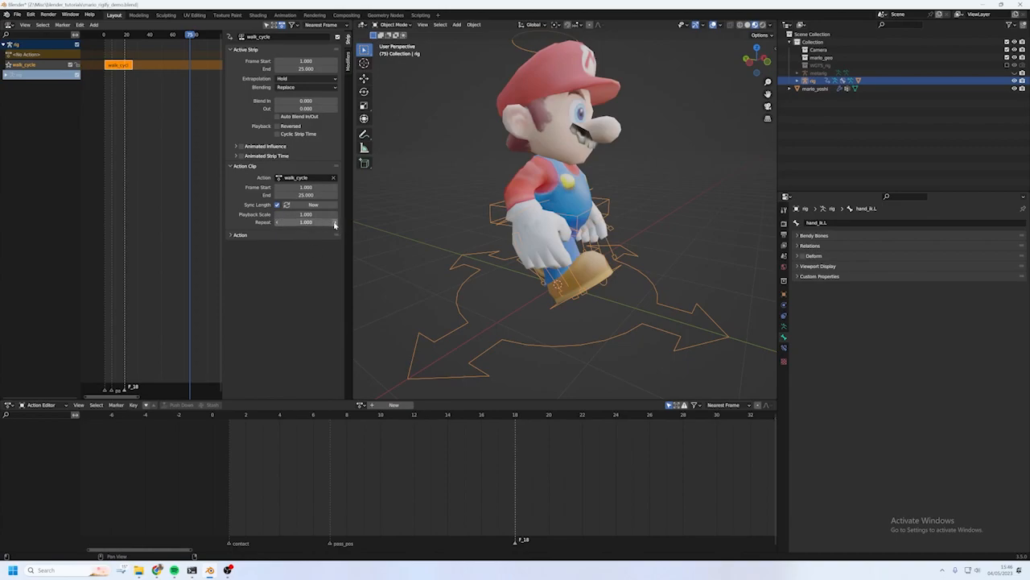
# - Raise the walk_cycle strip's Repeat gradually to 2.5 and on to 3.08
pyautogui.click(335, 223)
pyautogui.click(335, 222)
pyautogui.click(335, 222)
pyautogui.click(335, 222)
pyautogui.click(335, 222)
pyautogui.click(335, 223)
pyautogui.click(335, 223)
pyautogui.click(335, 223)
pyautogui.click(335, 223)
pyautogui.click(335, 223)
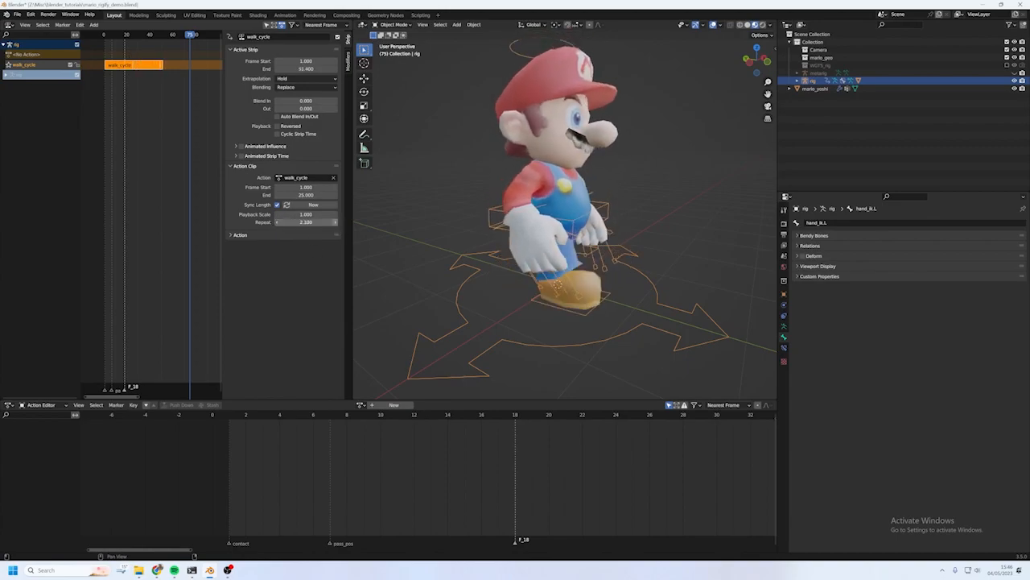
pyautogui.click(335, 223)
pyautogui.click(335, 223)
pyautogui.click(335, 223)
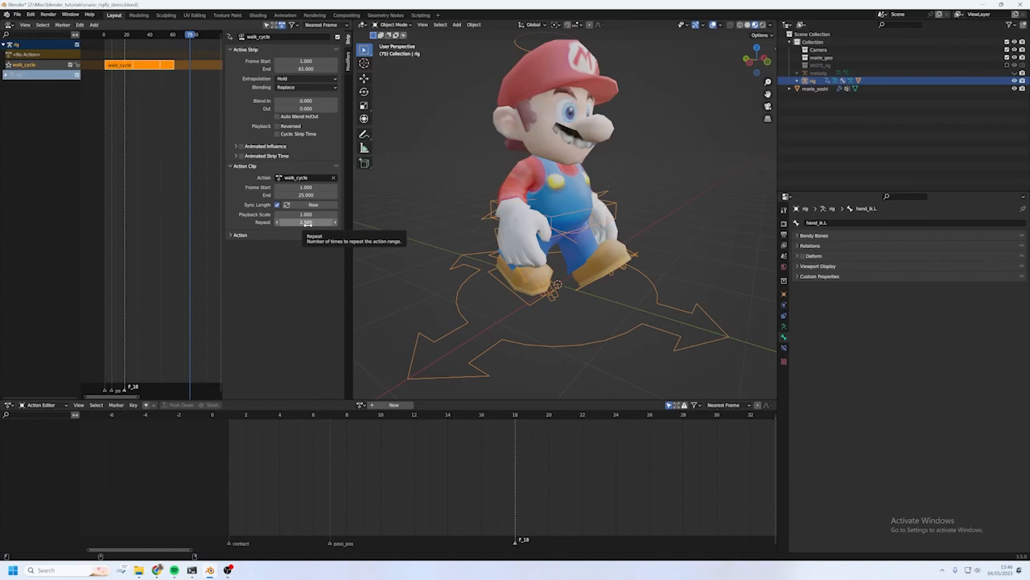
pyautogui.moveTo(305, 222); pyautogui.dragTo(327, 222)
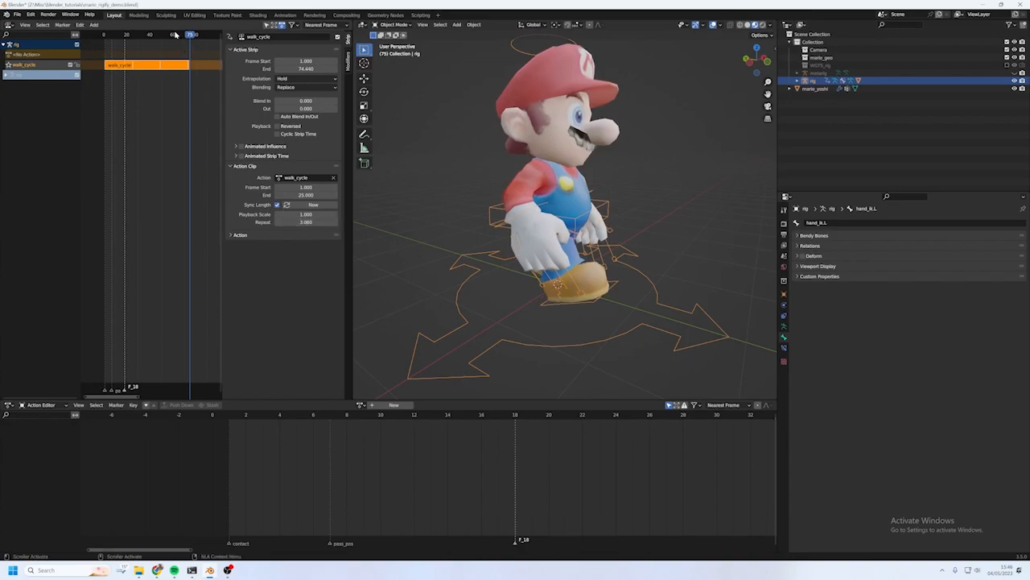
# - Go to frame 49 and set the walk_cycle strip's Repeat to 2
pyautogui.moveTo(190, 35); pyautogui.dragTo(161, 36)
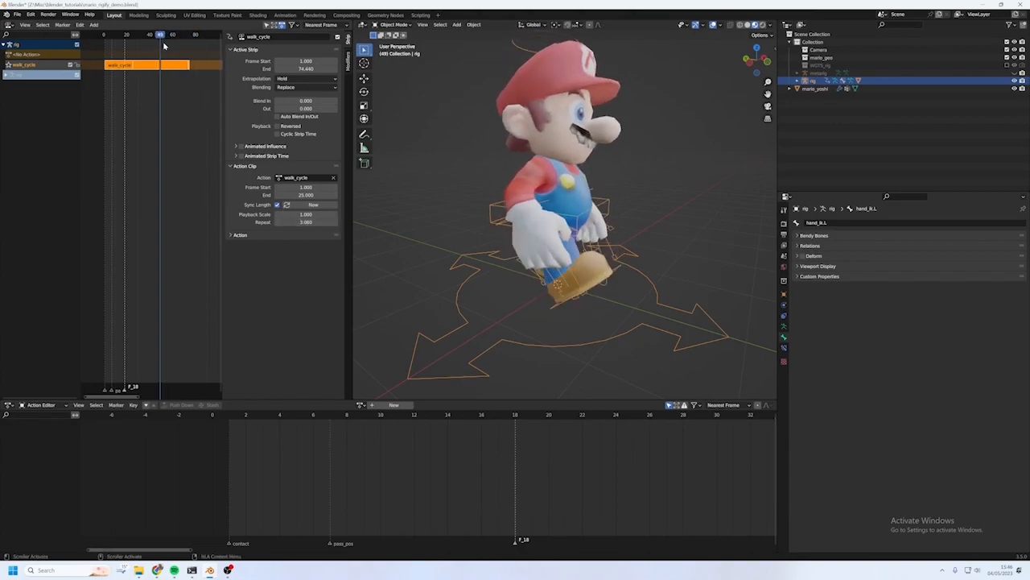
pyautogui.click(304, 223)
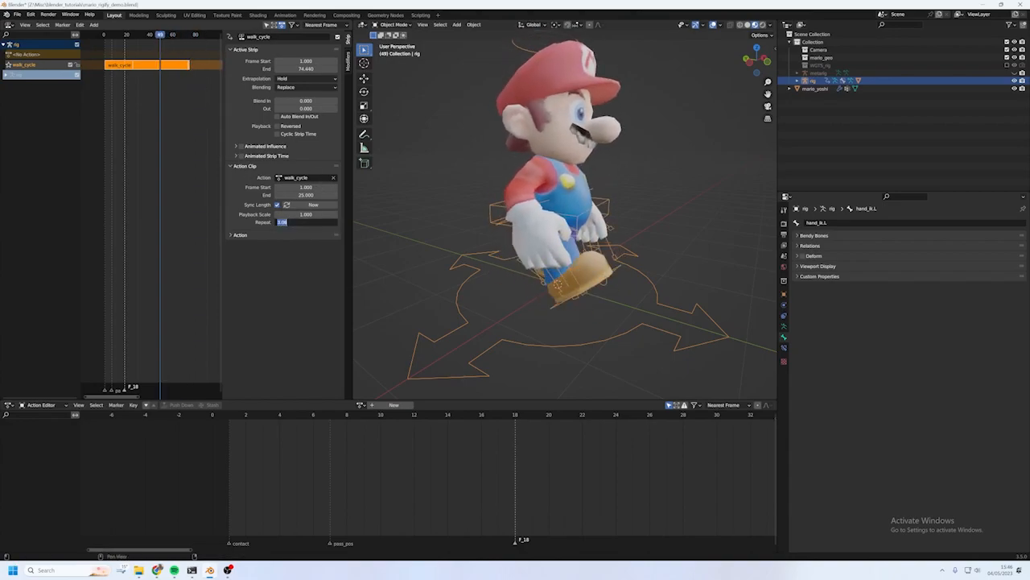
pyautogui.write('1.46')
pyautogui.press('Return')
pyautogui.moveTo(306, 222); pyautogui.dragTo(337, 223)
# - Play back the repeated walk cycle from frame 1 and check where the strip ends
pyautogui.scroll(3, 161, 163)
pyautogui.scroll(7, 171, 143)
pyautogui.moveTo(117, 131); pyautogui.dragTo(161, 161, button='middle')
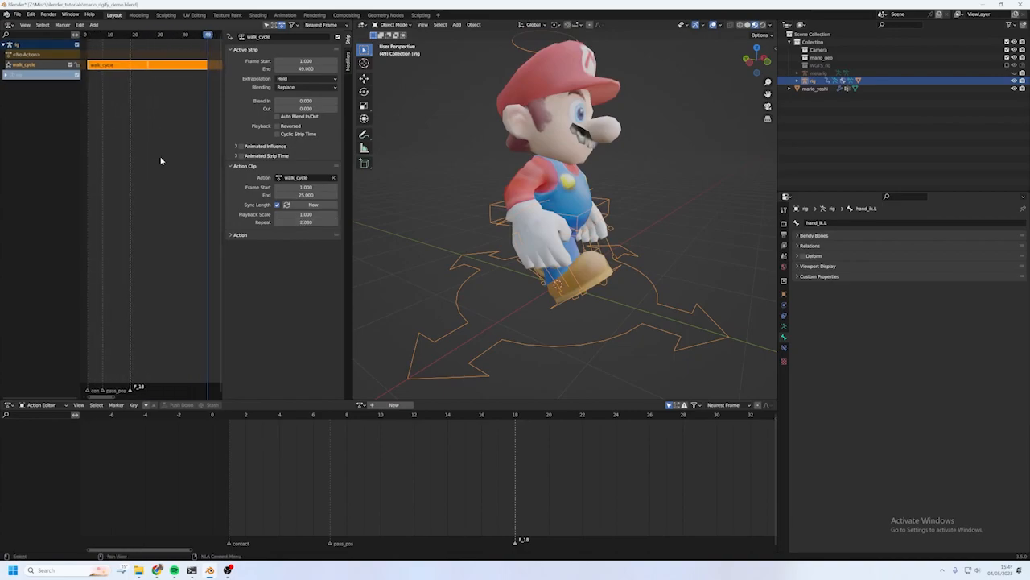
pyautogui.scroll(-2, 141, 78)
pyautogui.click(108, 36)
pyautogui.press('space')
pyautogui.press('space')
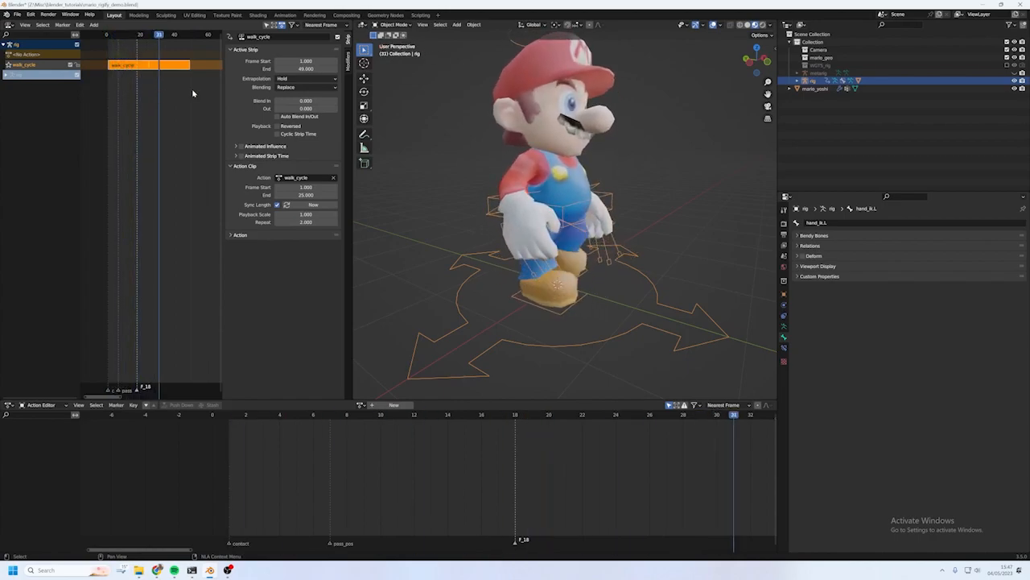
pyautogui.moveTo(191, 93); pyautogui.dragTo(164, 127, button='middle')
pyautogui.scroll(-1, 184, 133)
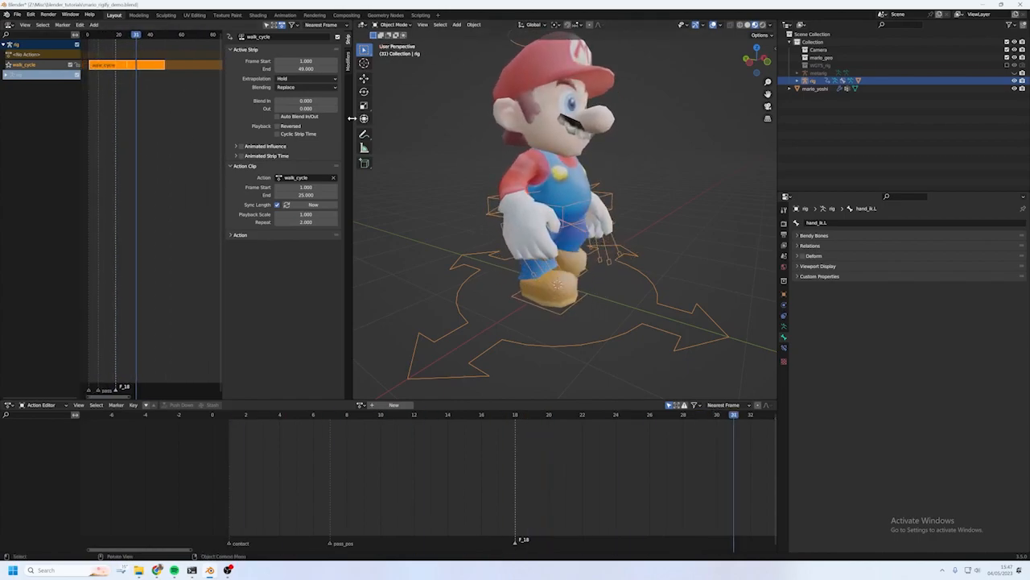
# - Widen the Nonlinear Animation editor and add a new track above the walk_cycle track
pyautogui.moveTo(352, 118); pyautogui.dragTo(474, 118)
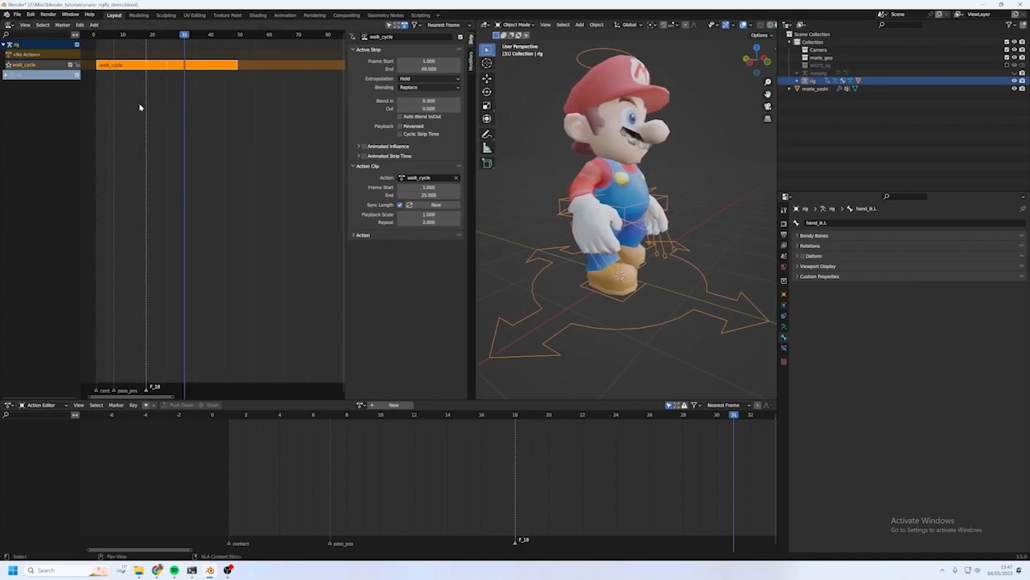
pyautogui.click(252, 122)
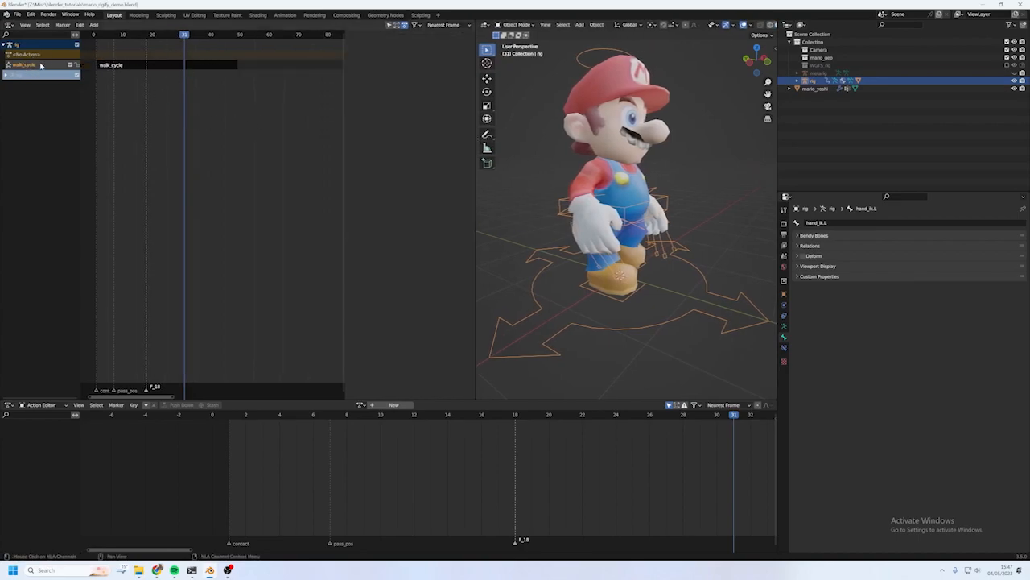
pyautogui.click(72, 15)
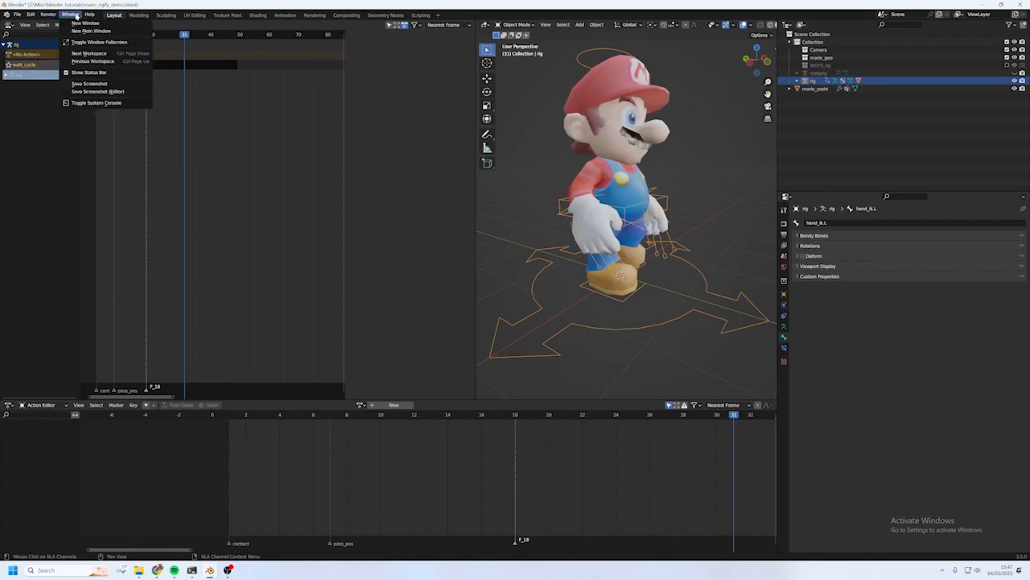
pyautogui.click(94, 24)
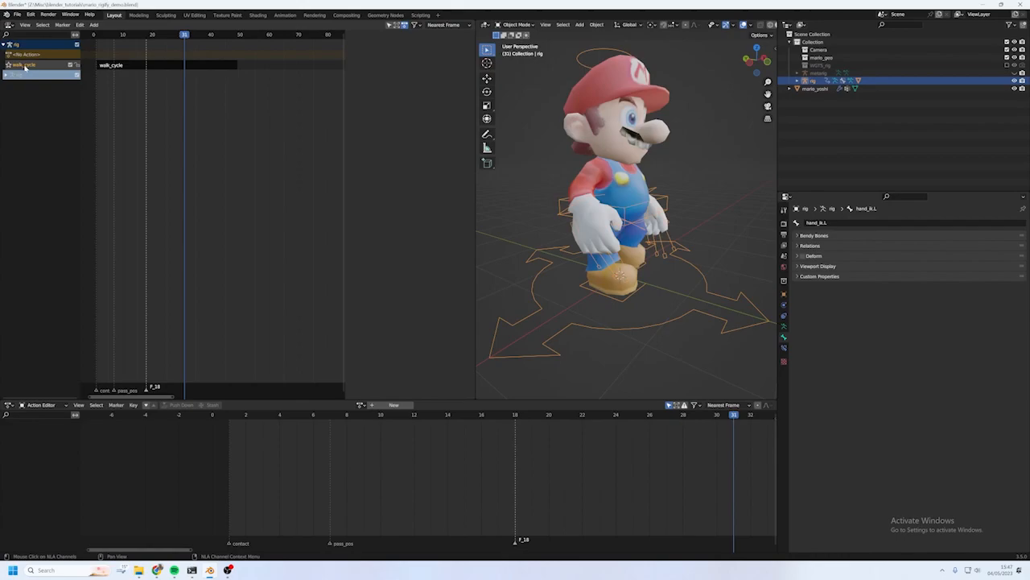
pyautogui.click(94, 24)
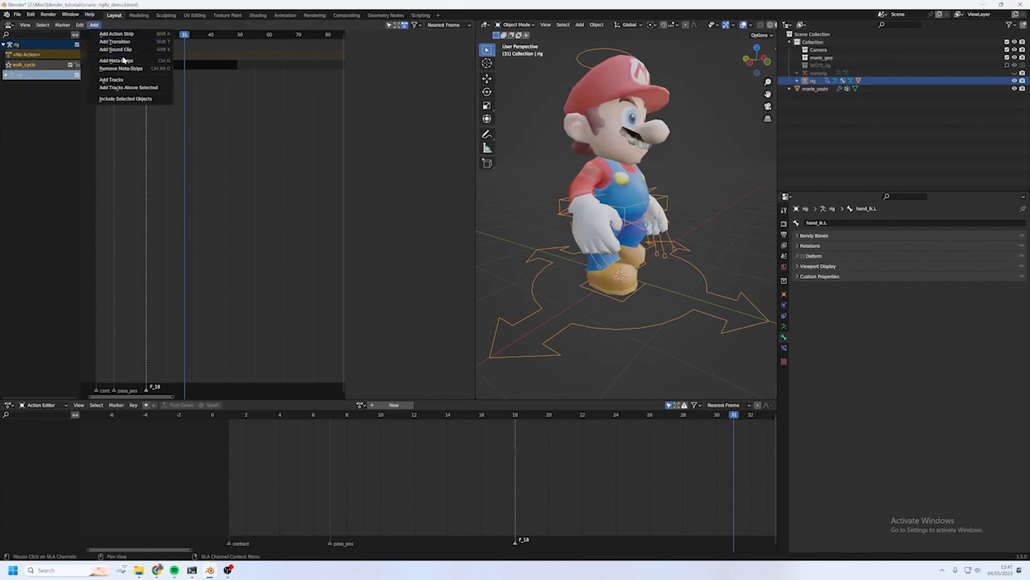
pyautogui.click(122, 85)
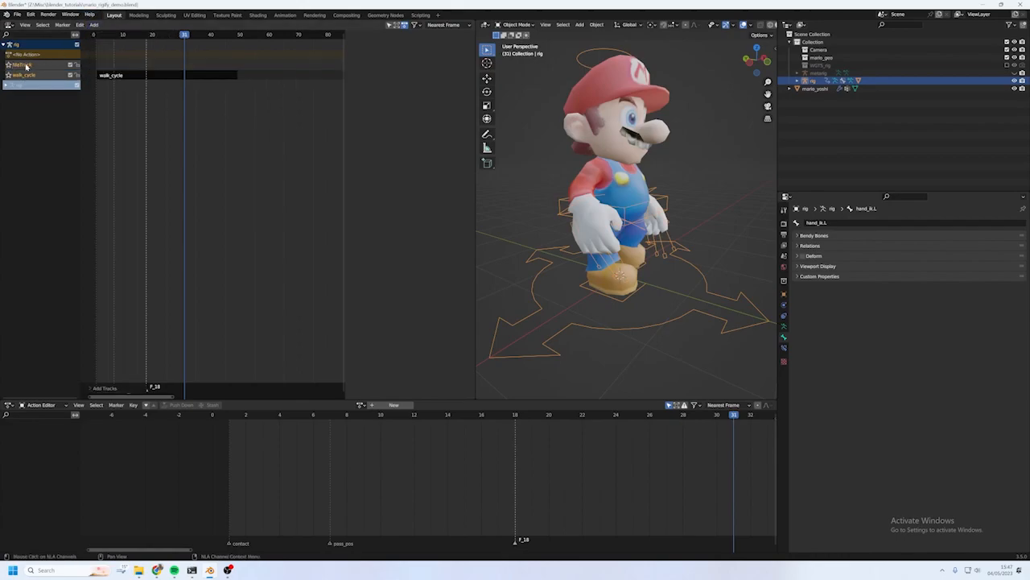
# - Rename the newly added NLA track as jump
pyautogui.doubleClick(26, 65)
pyautogui.write('jump')
pyautogui.press('Return')
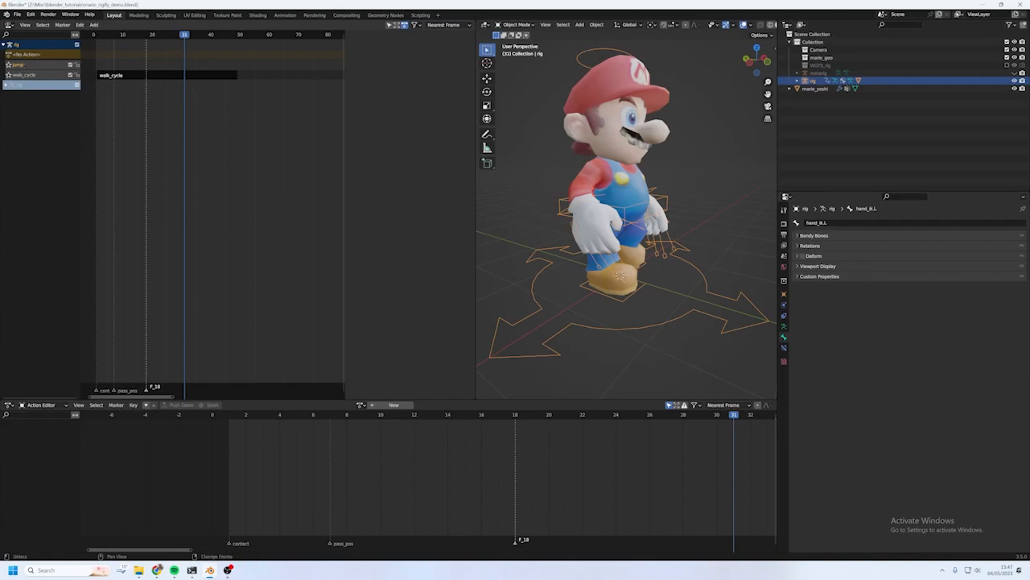
# - Add a jump action strip at frame 31 on the jump track and play back its motion
pyautogui.hotkey('shift', 'a')
pyautogui.click(208, 106)
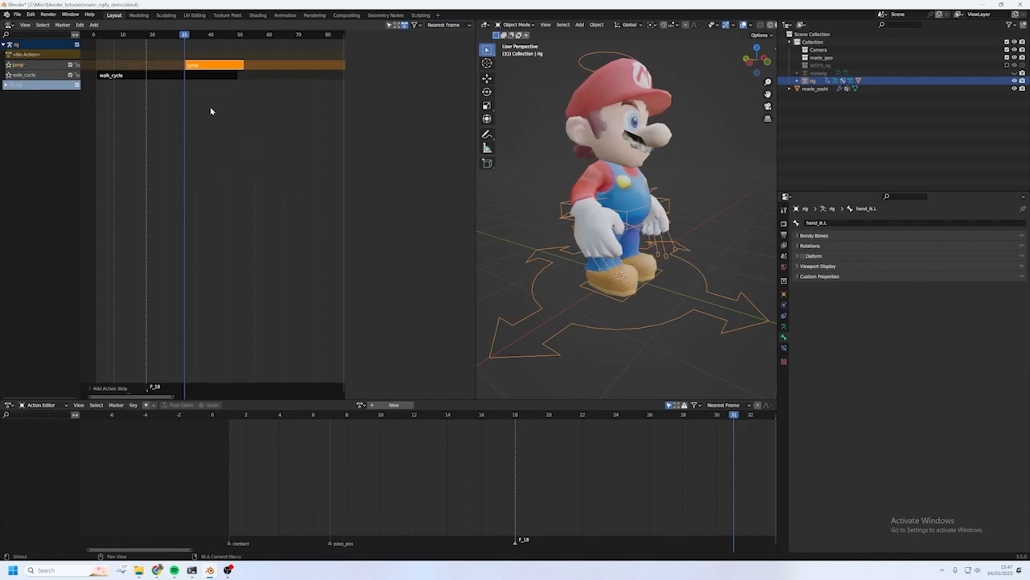
pyautogui.press('space')
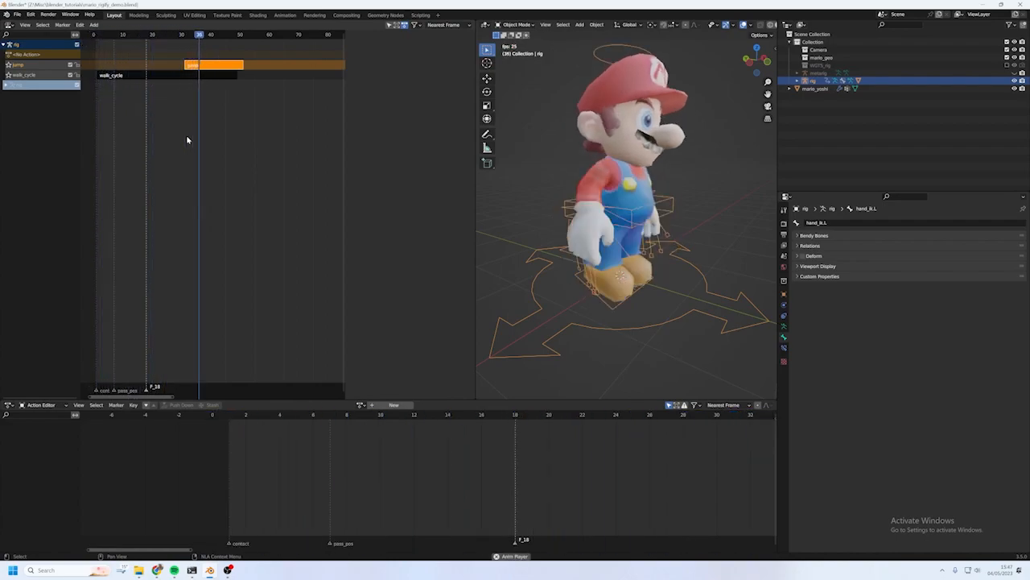
pyautogui.press('space')
pyautogui.moveTo(177, 36); pyautogui.dragTo(161, 36)
pyautogui.click(133, 101)
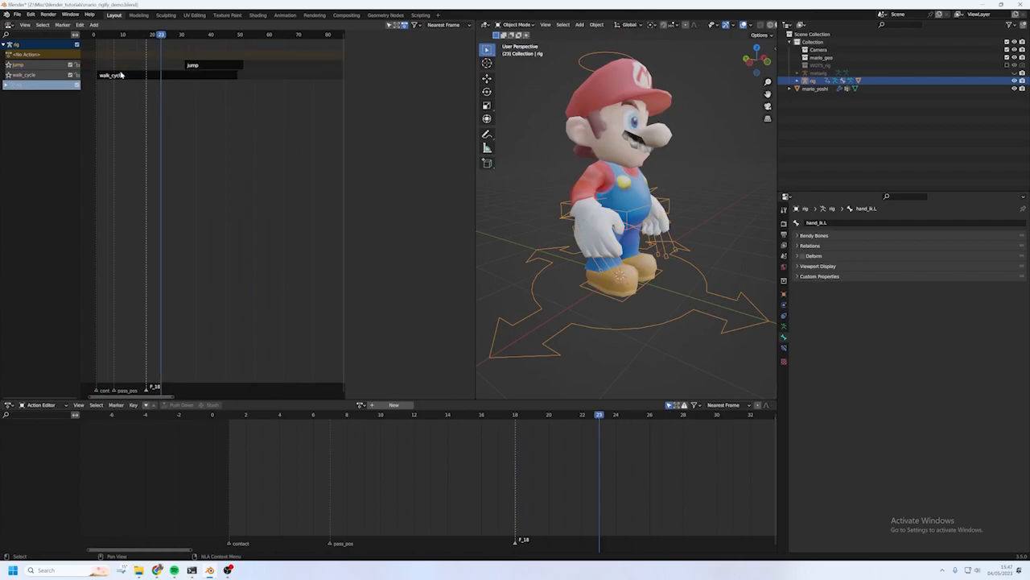
# - Set the jump strip's Extrapolation to Nothing
pyautogui.click(190, 66)
pyautogui.press('n')
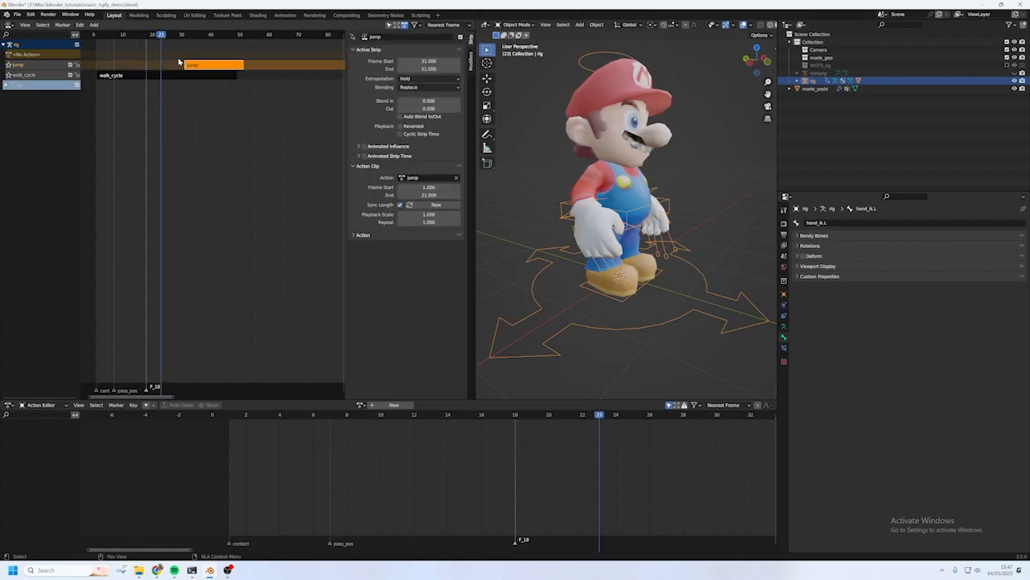
pyautogui.click(412, 79)
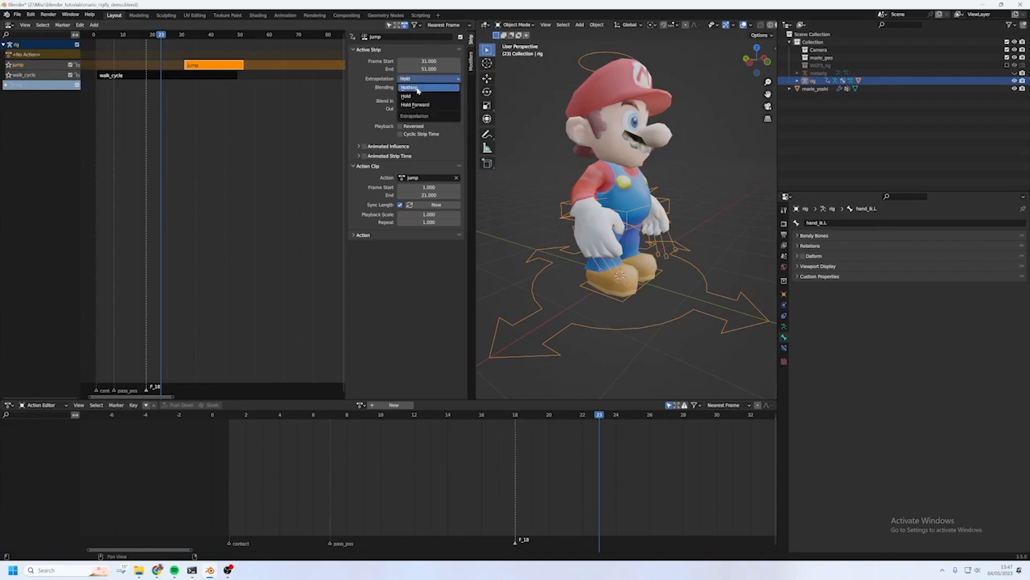
pyautogui.click(411, 87)
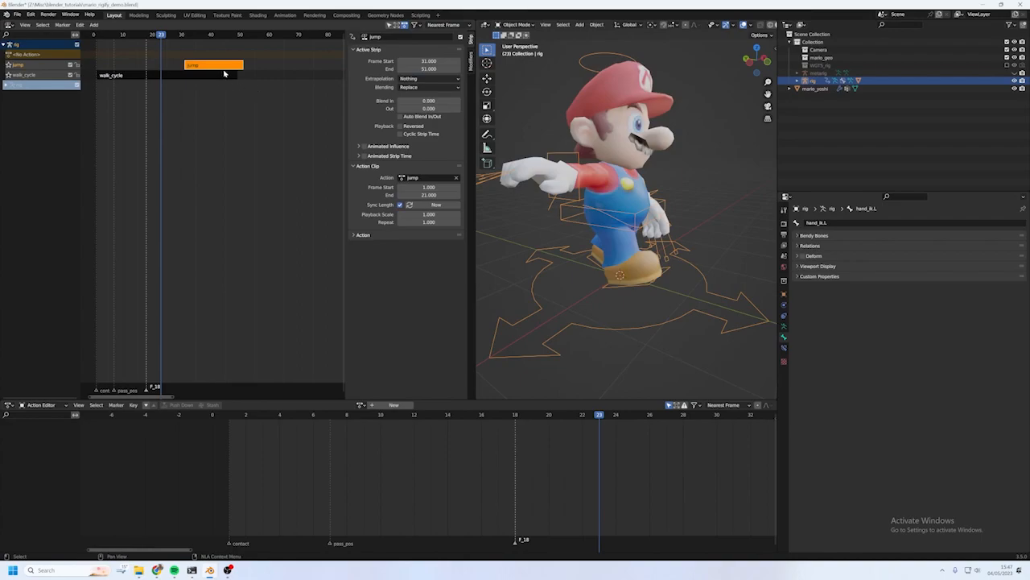
# - Play back and scrub the strips from frame 1 to check the walk cycle and the arm pose before the jump
pyautogui.click(102, 38)
pyautogui.press('space')
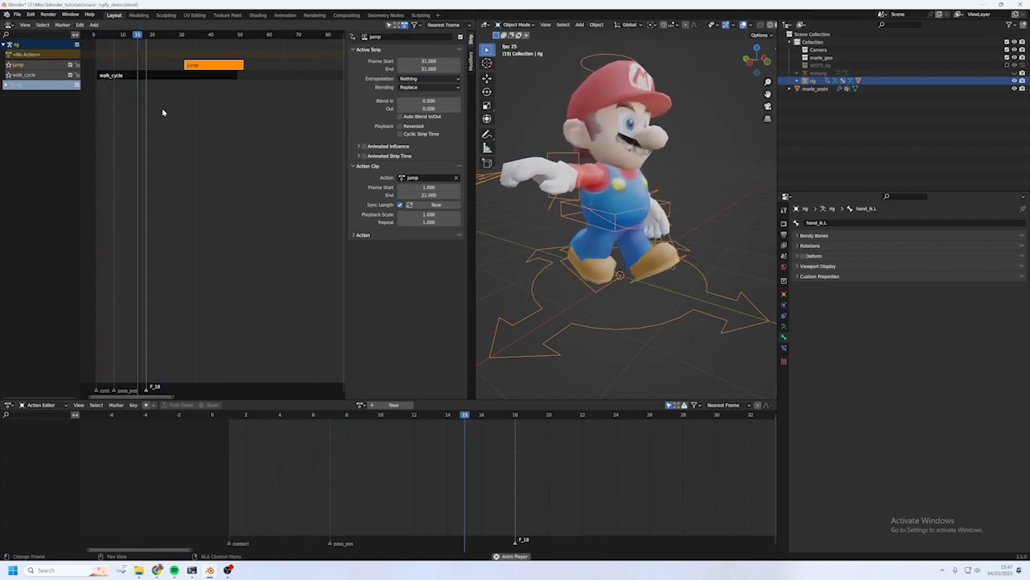
pyautogui.press('space')
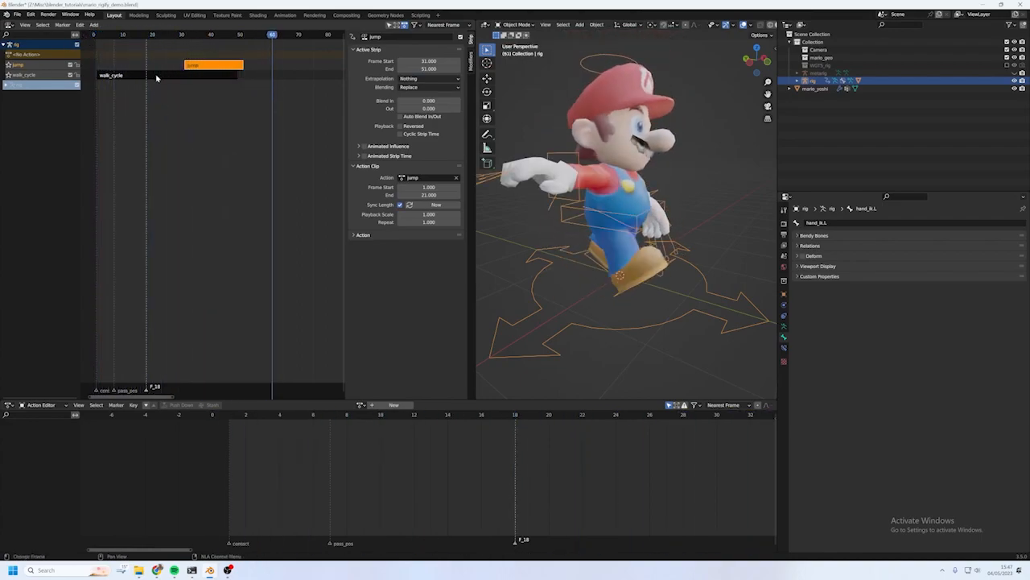
pyautogui.click(191, 36)
pyautogui.moveTo(191, 35); pyautogui.dragTo(96, 38)
pyautogui.press('space')
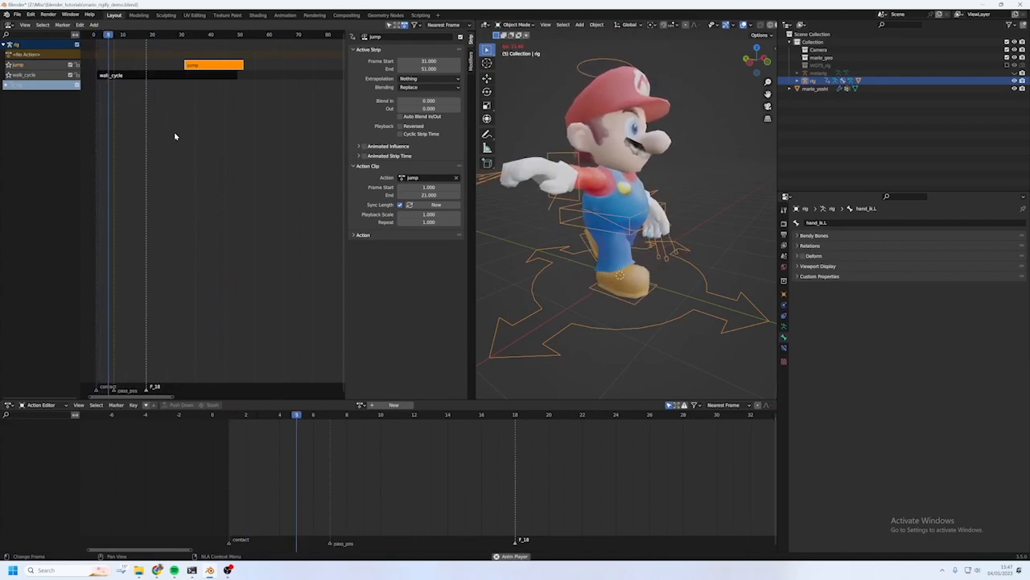
pyautogui.press('space')
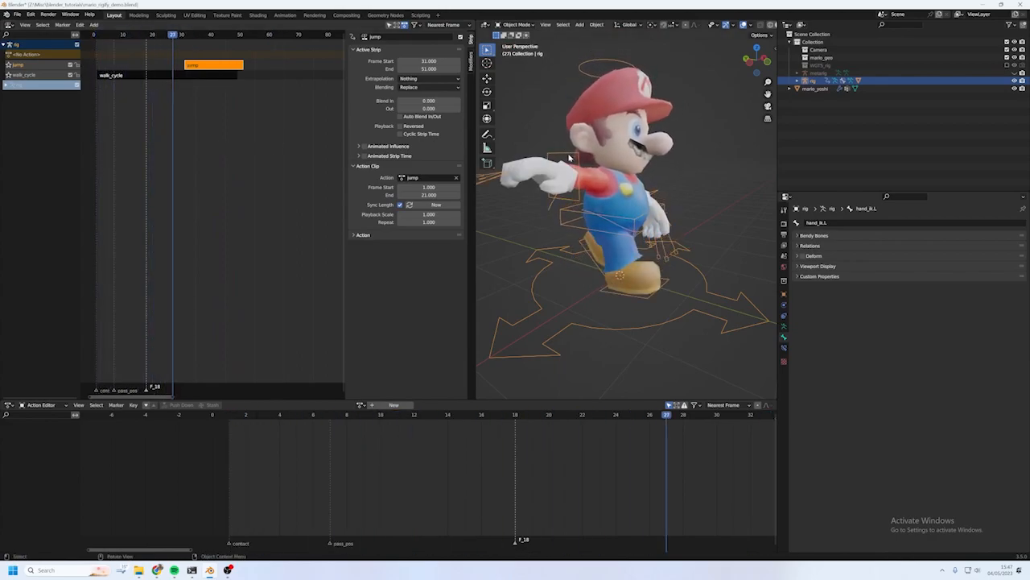
pyautogui.moveTo(182, 37); pyautogui.dragTo(99, 96)
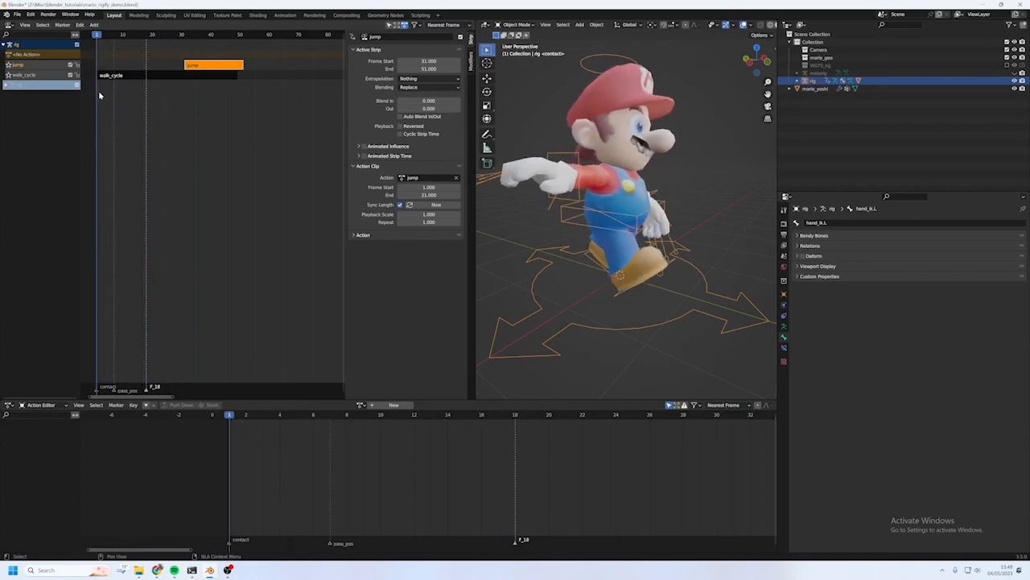
# - Inspect the walk_cycle strip's keyframes in tweak mode, leave that mode and list the actions available in the Action Editor
pyautogui.click(128, 77)
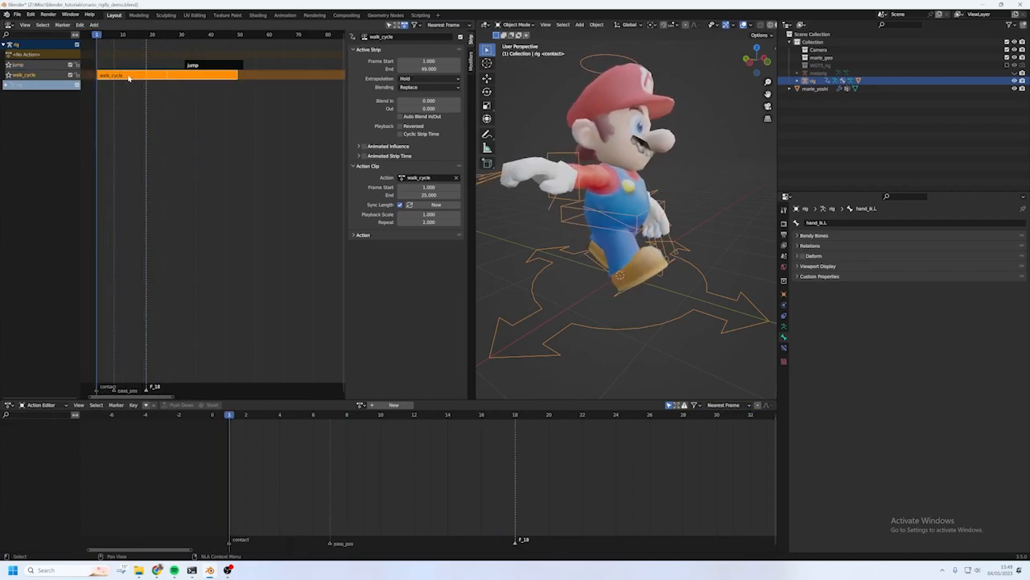
pyautogui.moveTo(143, 125)
pyautogui.mouseDown(button='middle')
pyautogui.moveTo(188, 128)
pyautogui.moveTo(147, 126)
pyautogui.mouseUp(button='middle')
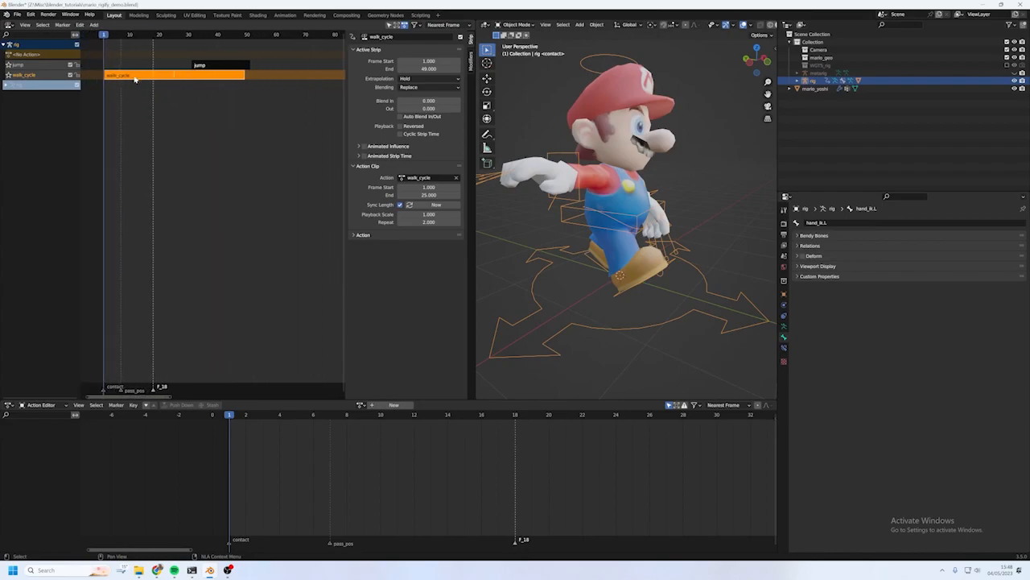
pyautogui.press('Tab')
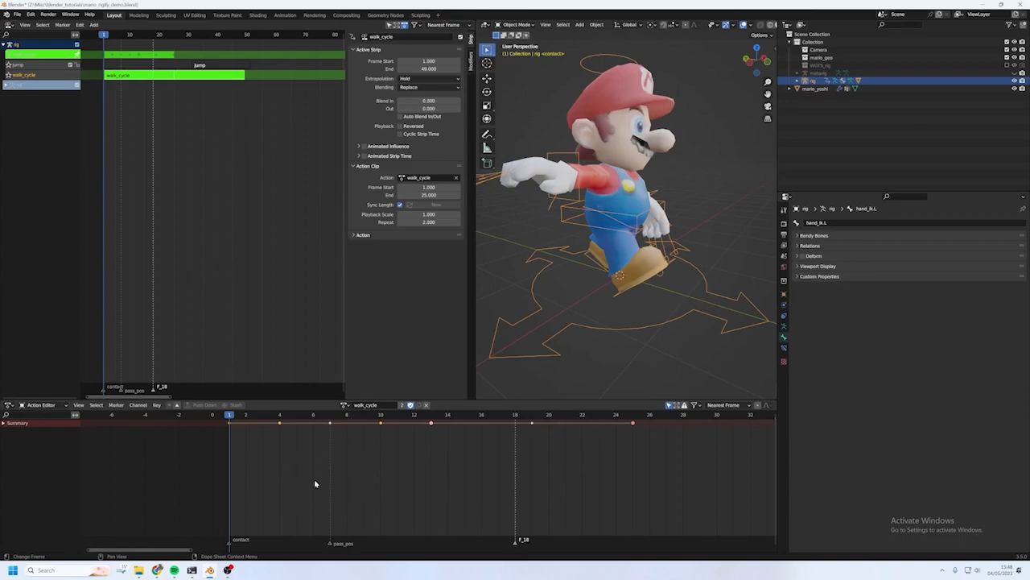
pyautogui.press('Tab')
pyautogui.moveTo(258, 415); pyautogui.dragTo(281, 433)
pyautogui.moveTo(336, 489); pyautogui.dragTo(366, 491, button='middle')
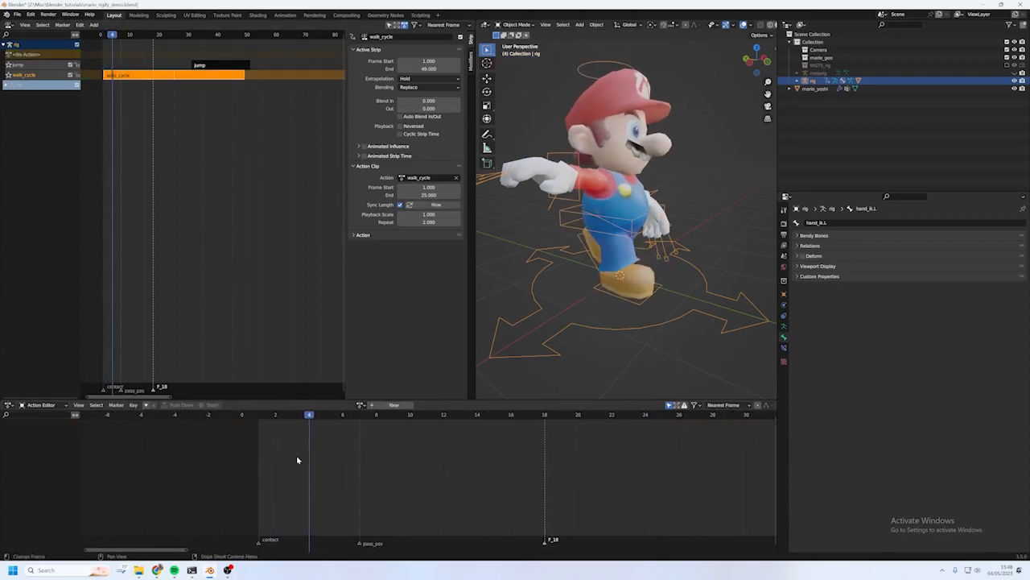
pyautogui.click(360, 405)
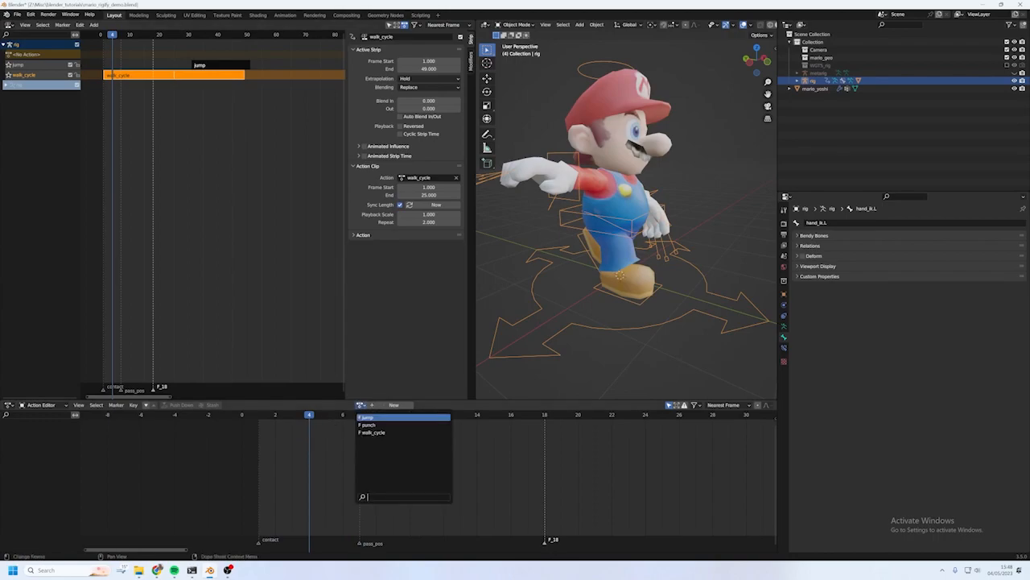
# - Enter tweak mode on the walk_cycle strip and go to frame 1
pyautogui.press('Tab')
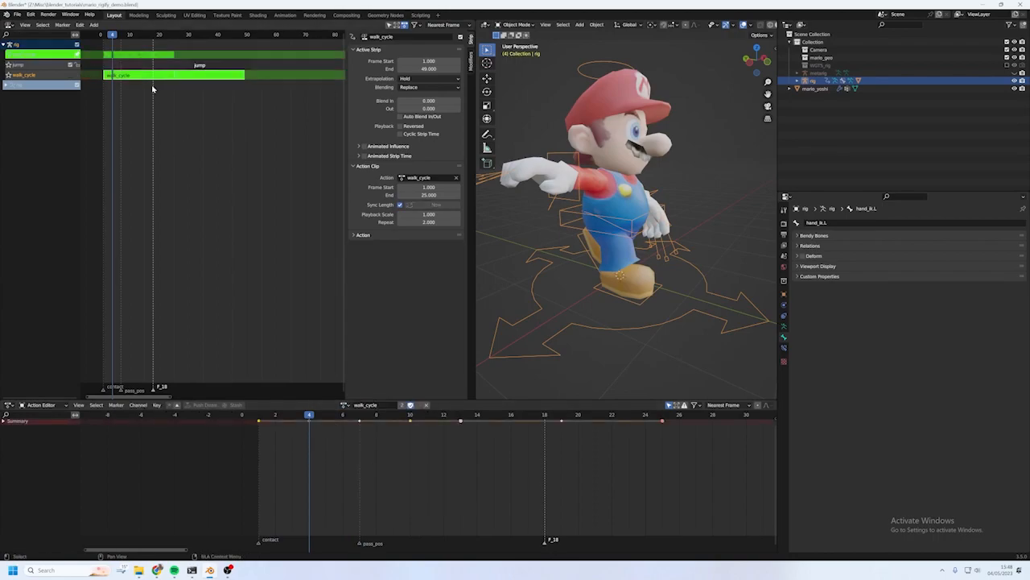
pyautogui.click(259, 418)
pyautogui.moveTo(260, 421)
pyautogui.mouseDown()
pyautogui.moveTo(511, 417)
pyautogui.moveTo(242, 417)
pyautogui.moveTo(260, 418)
pyautogui.mouseUp()
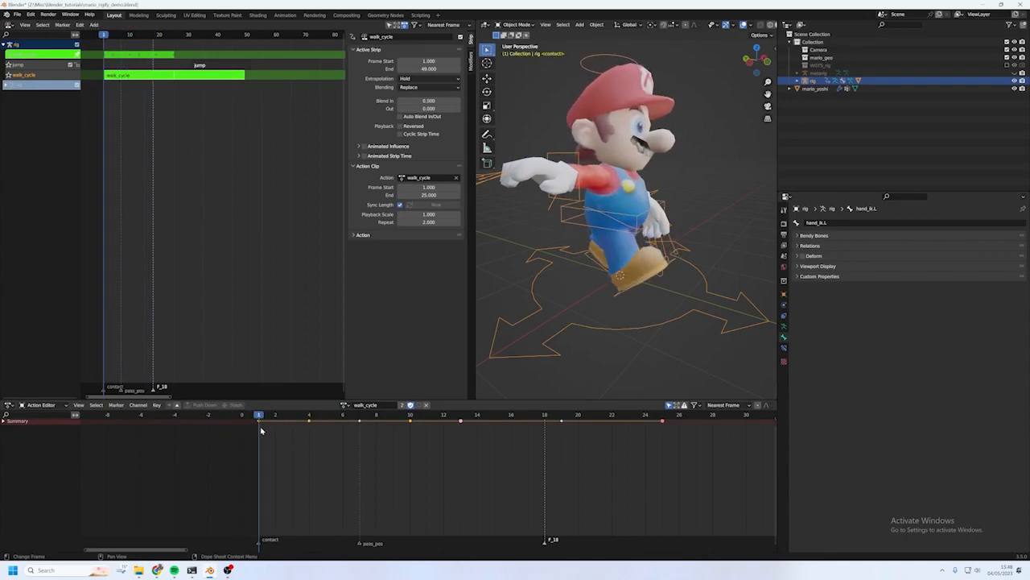
# - Switch to front view, put the rig in Pose Mode and try moving the right hand's IK control
pyautogui.press('KP_1')
pyautogui.click(557, 157)
pyautogui.click(557, 157)
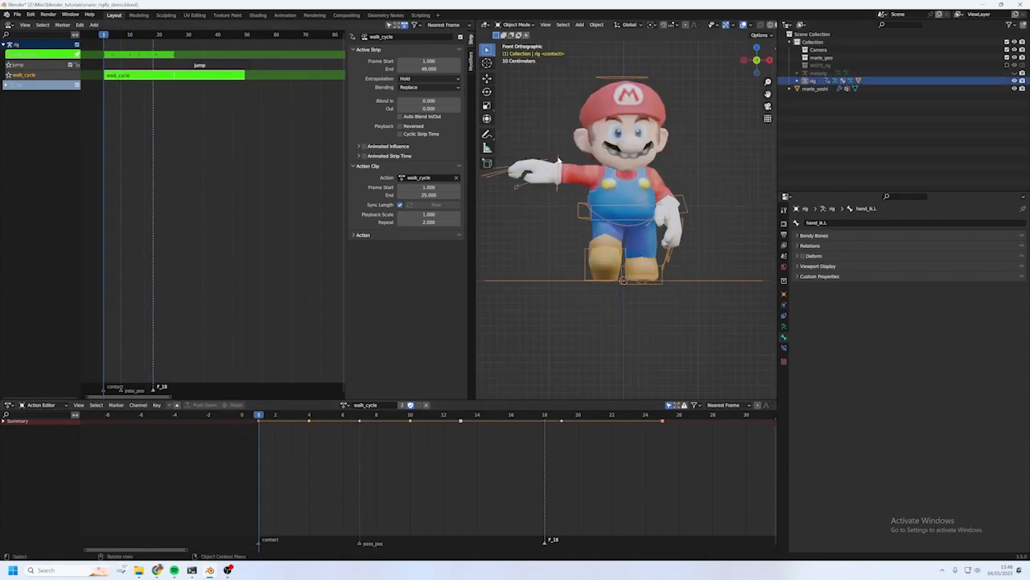
pyautogui.hotkey('ctrl', 'Tab')
pyautogui.click(558, 179)
pyautogui.press('g')
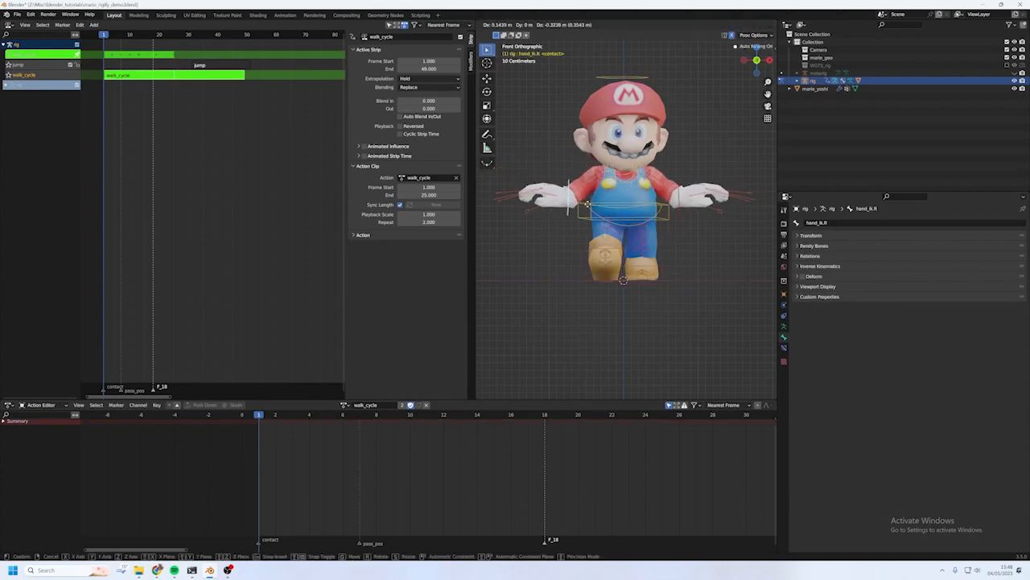
pyautogui.rightClick(570, 198)
# - Mirror the left hand IK control's pose onto the right hand and apply a 0° rotation to the left one
pyautogui.click(683, 201)
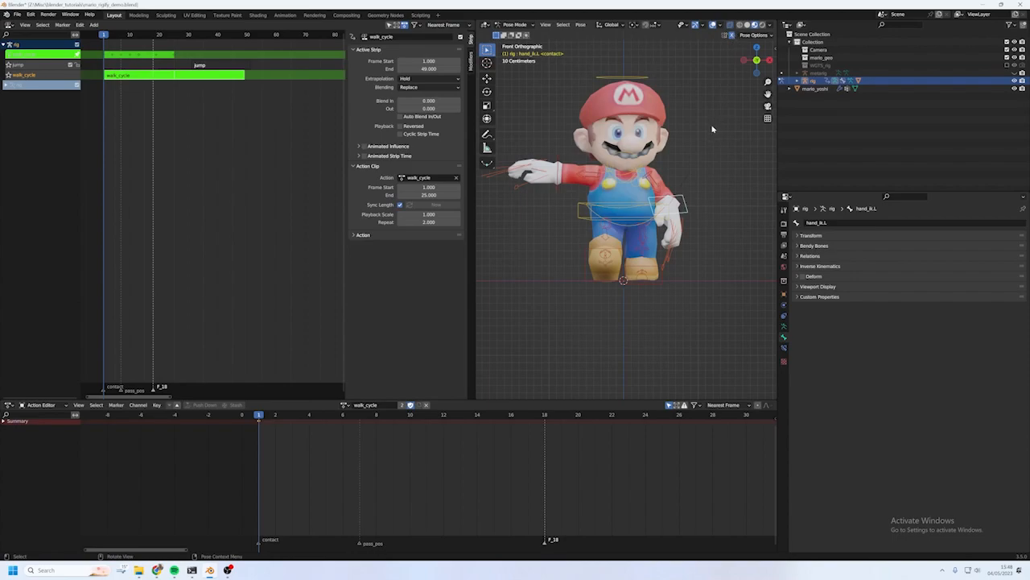
pyautogui.press('r')
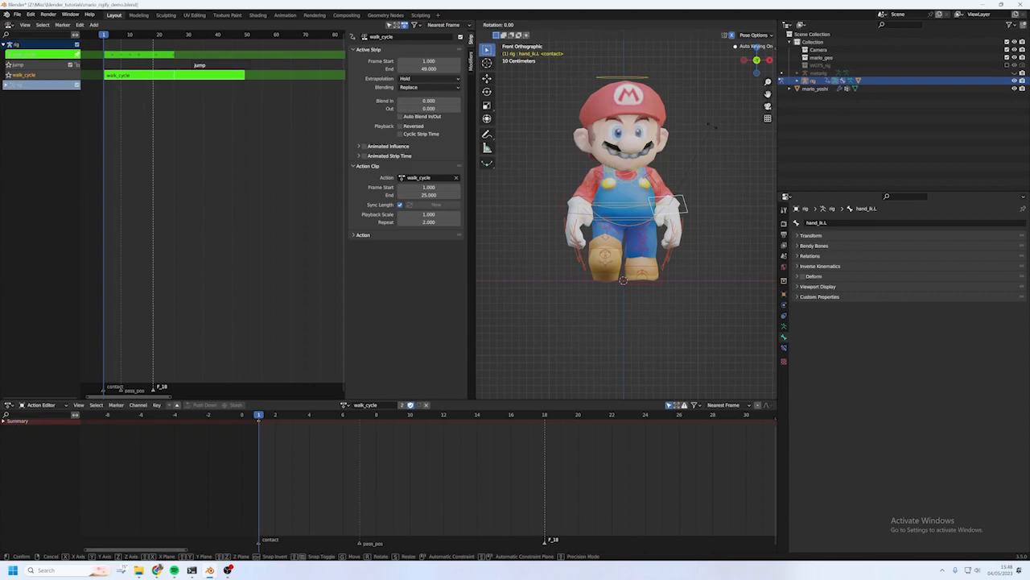
pyautogui.press('Return')
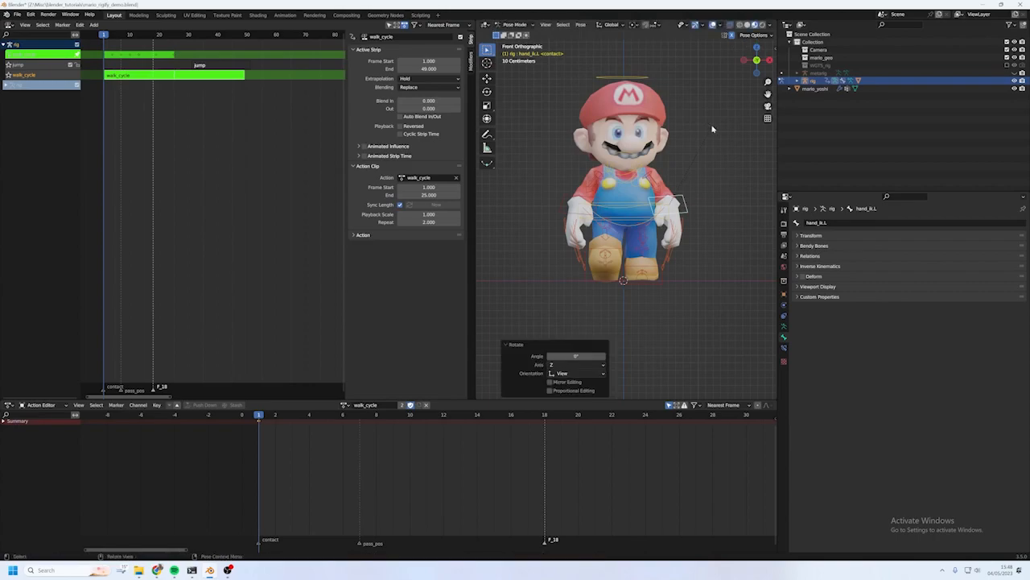
# - Keyframe the right hand IK control's location, rotation, scale and custom properties at frame 1, and leave tweak mode
pyautogui.click(567, 196)
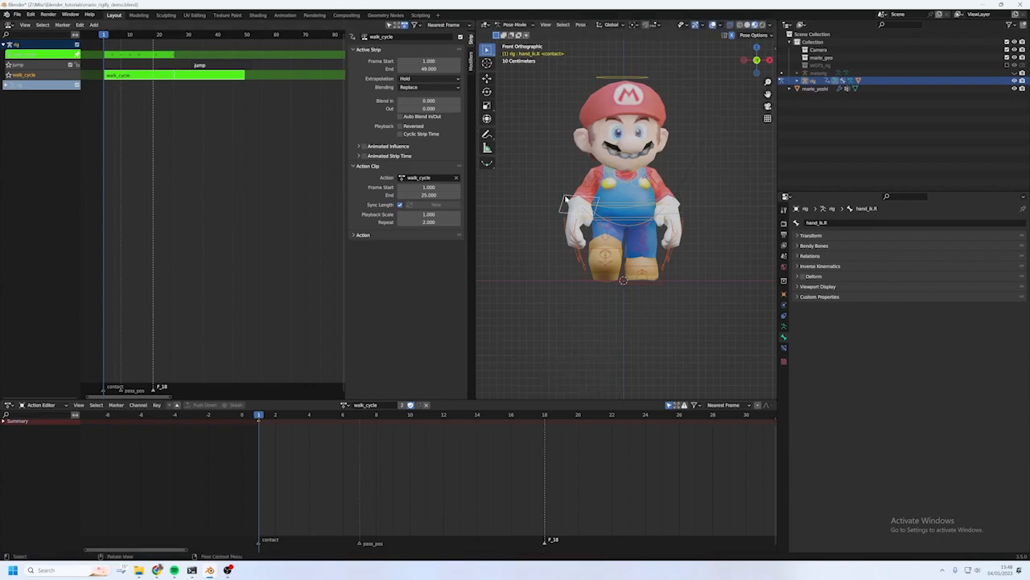
pyautogui.press('i')
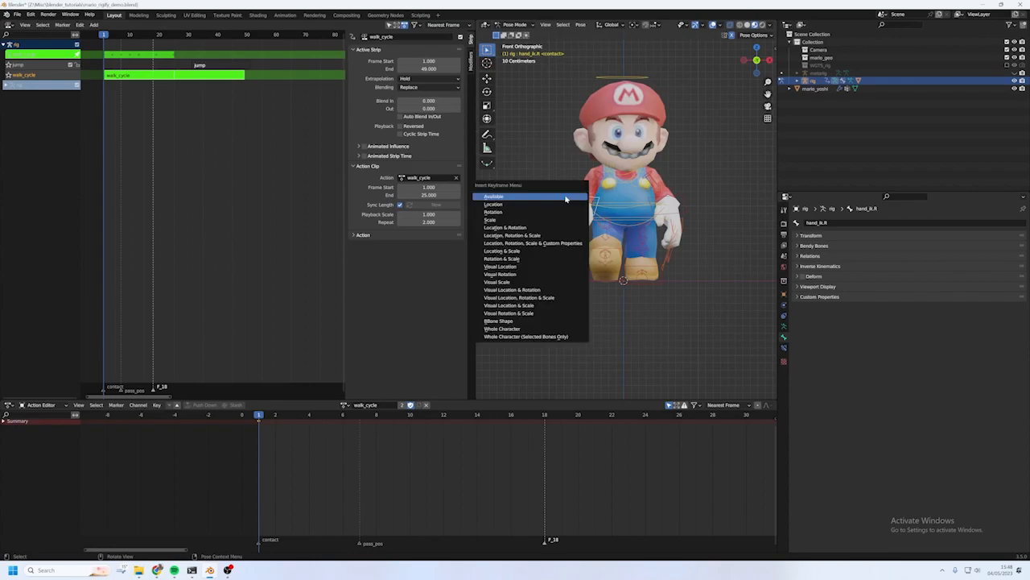
pyautogui.click(563, 243)
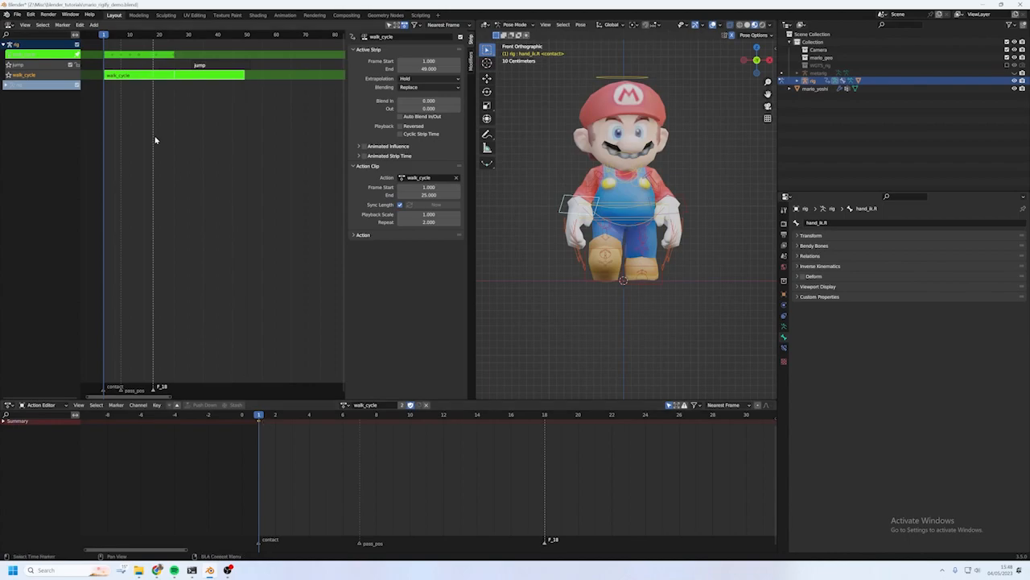
pyautogui.press('Tab')
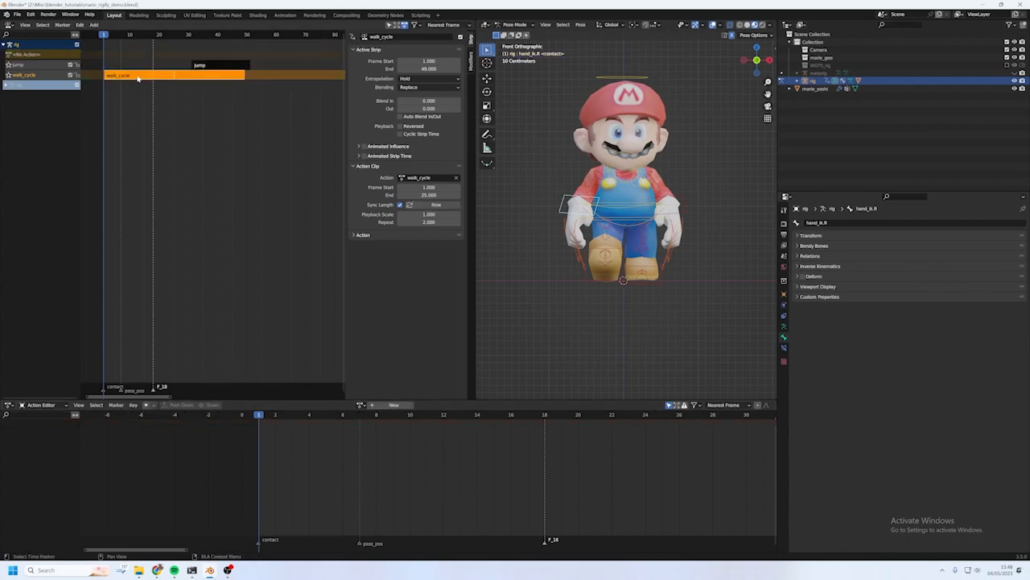
# - Show the right hand control's item properties and keyframe its location, rotation, scale and custom properties outside tweak mode
pyautogui.press('n')
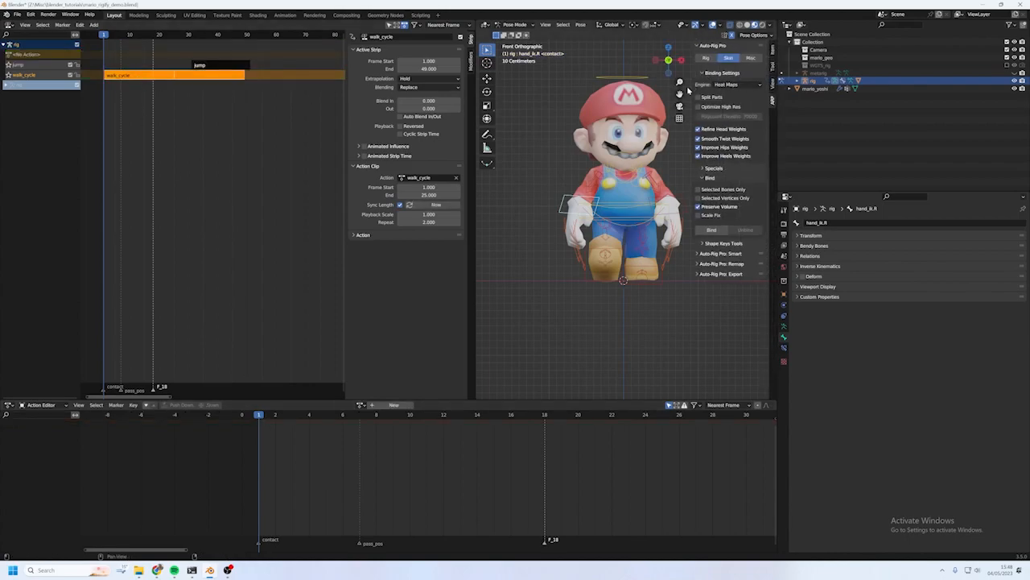
pyautogui.click(773, 61)
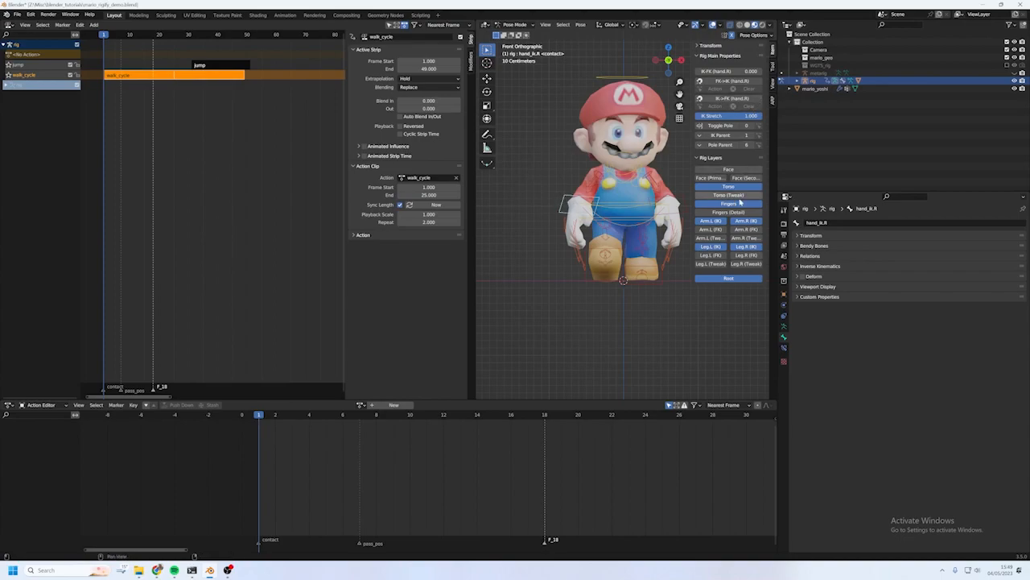
pyautogui.press('i')
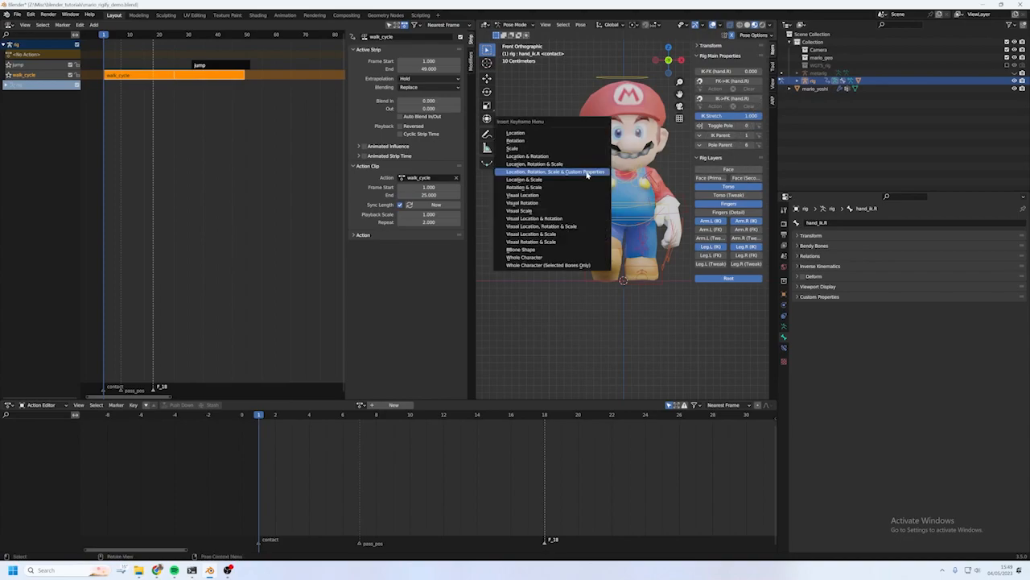
pyautogui.click(591, 173)
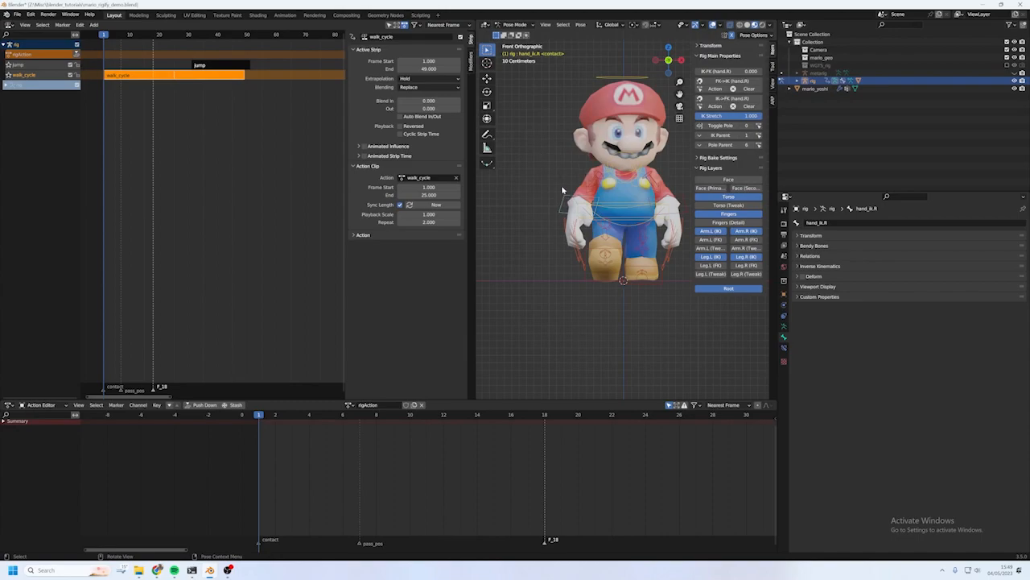
# - Compare the left and right hand controls' transform values inside and outside the walk_cycle strip's tweak mode
pyautogui.click(685, 208)
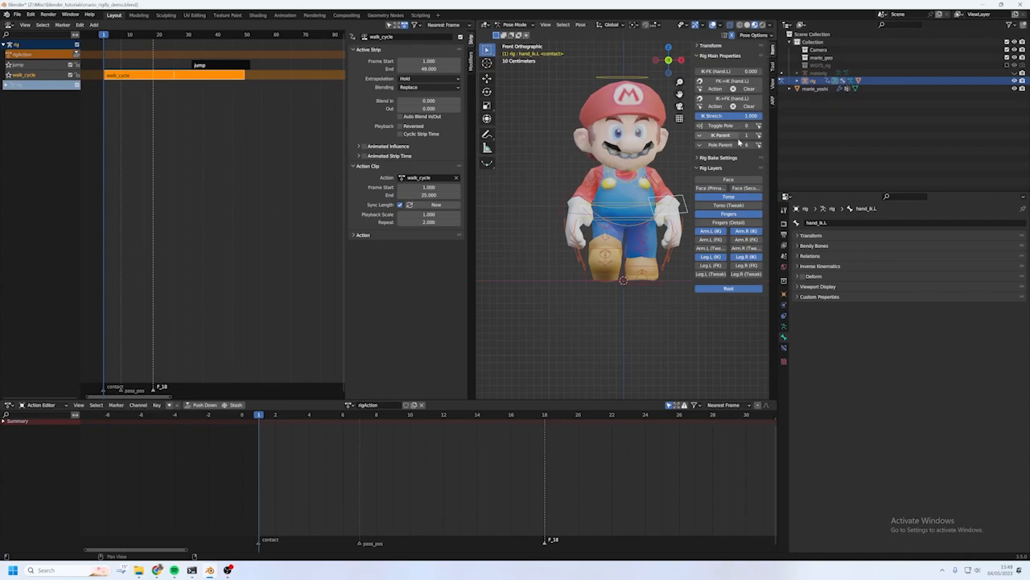
pyautogui.click(710, 46)
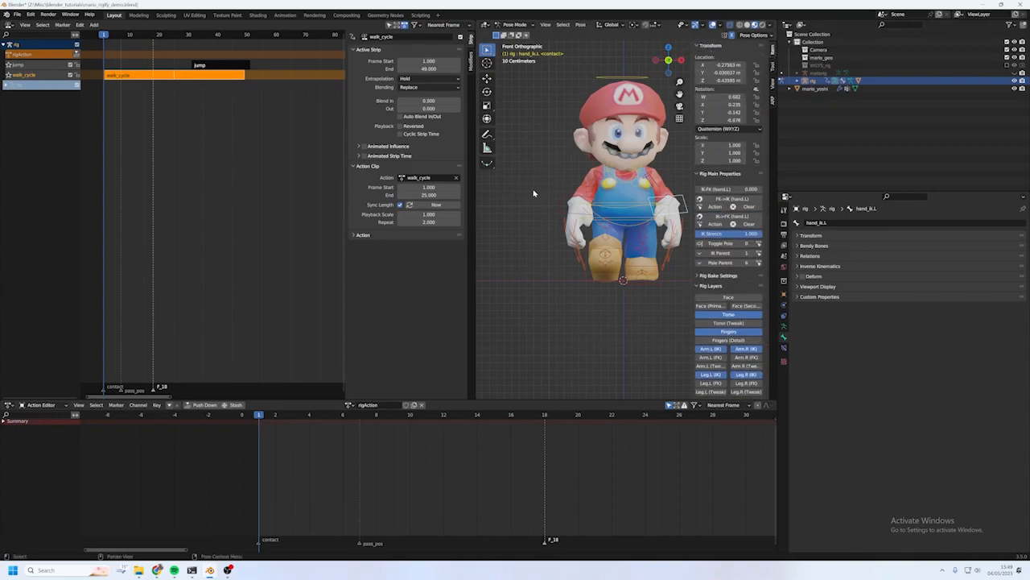
pyautogui.press('Tab')
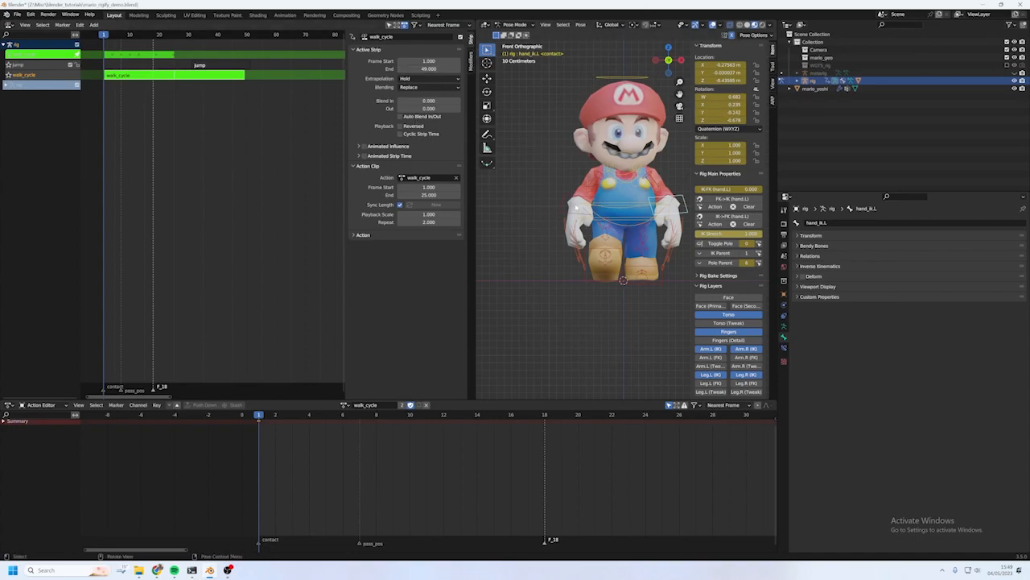
pyautogui.click(563, 199)
pyautogui.press('Tab')
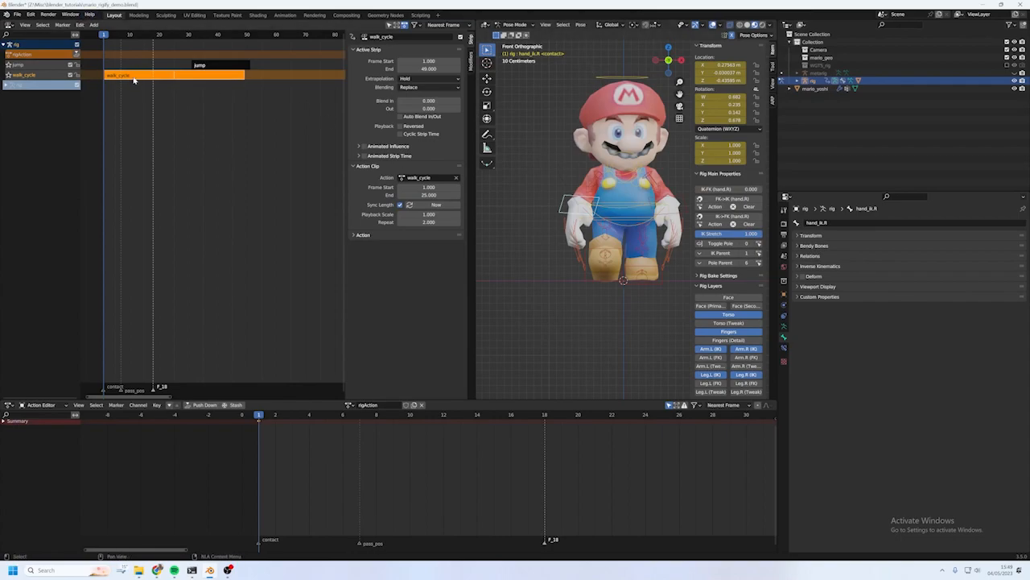
# - Enter the walk_cycle strip's tweak mode and switch the right hand IK control's parent to Chest
pyautogui.press('Tab')
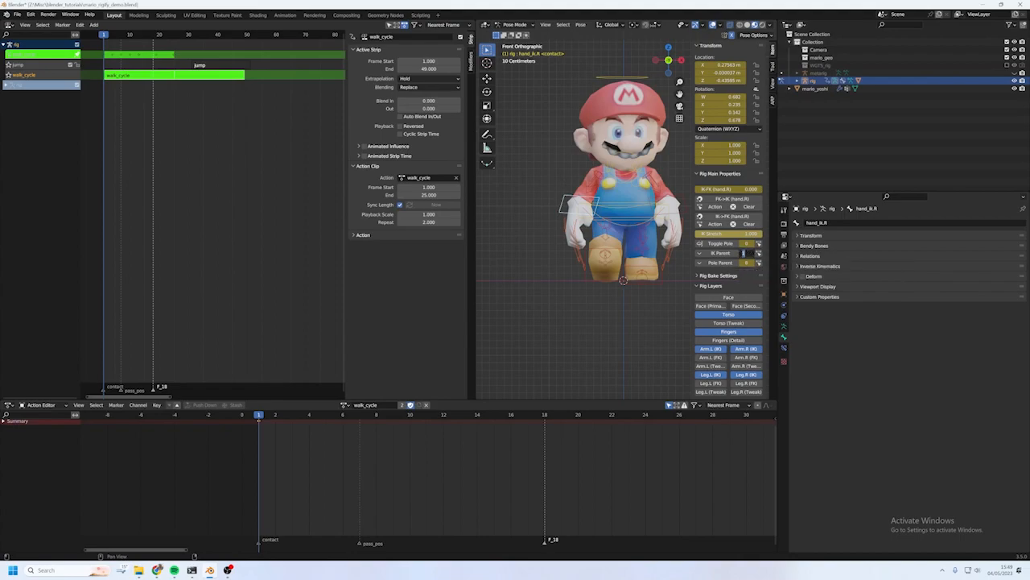
pyautogui.moveTo(742, 253); pyautogui.dragTo(754, 259)
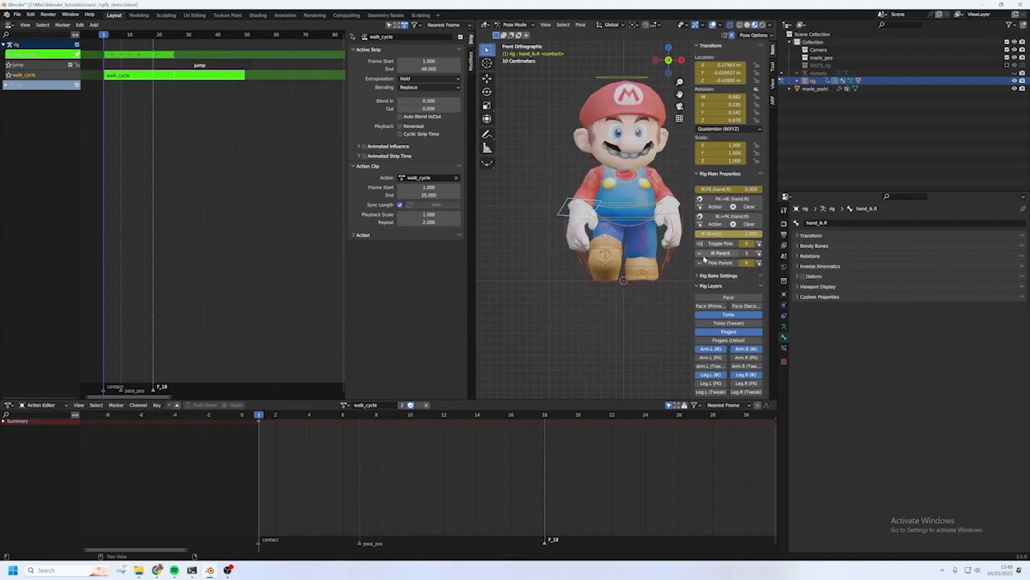
pyautogui.click(700, 255)
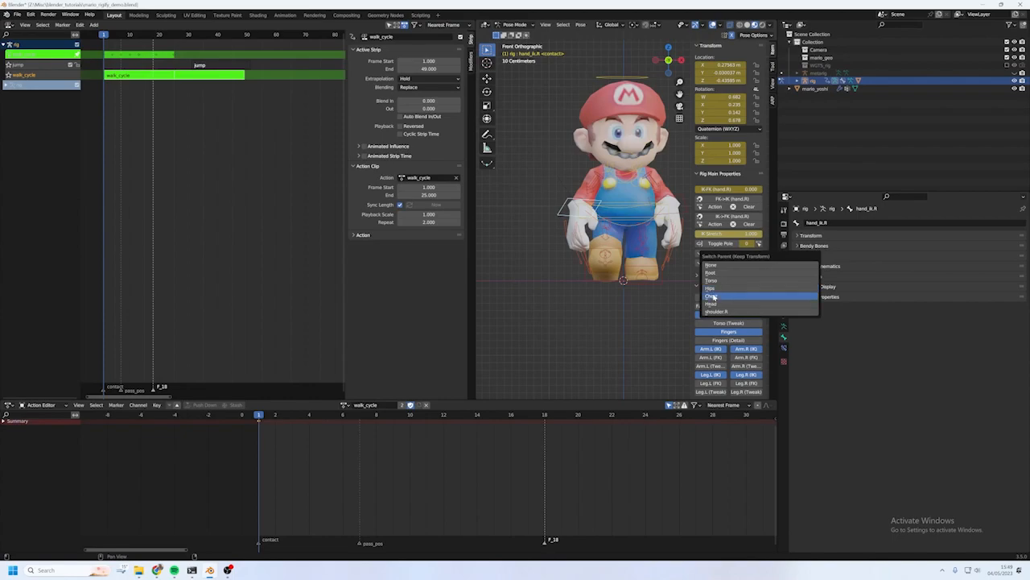
pyautogui.click(715, 297)
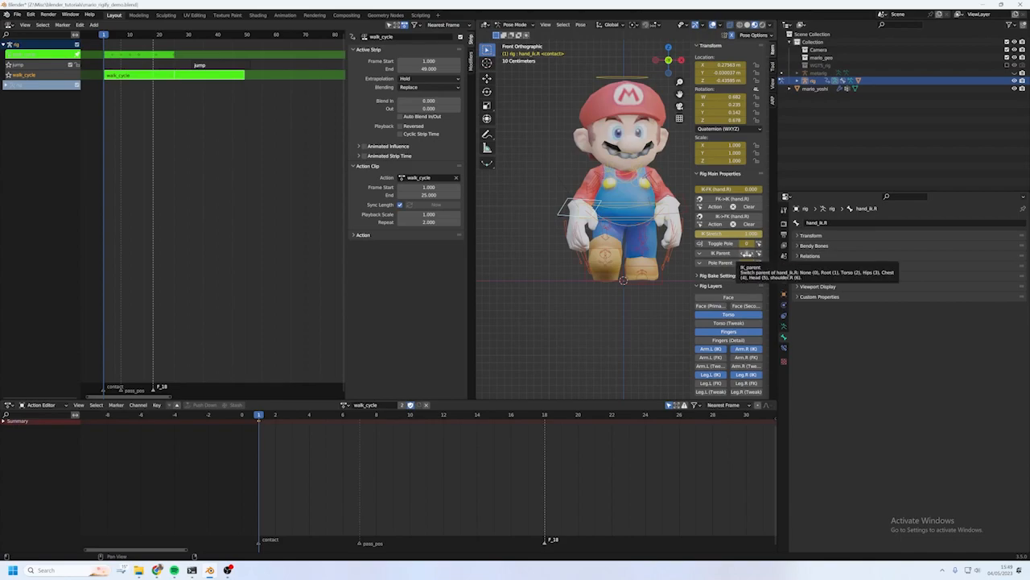
# - Set the left hand IK control's IK Parent to 4
pyautogui.click(681, 197)
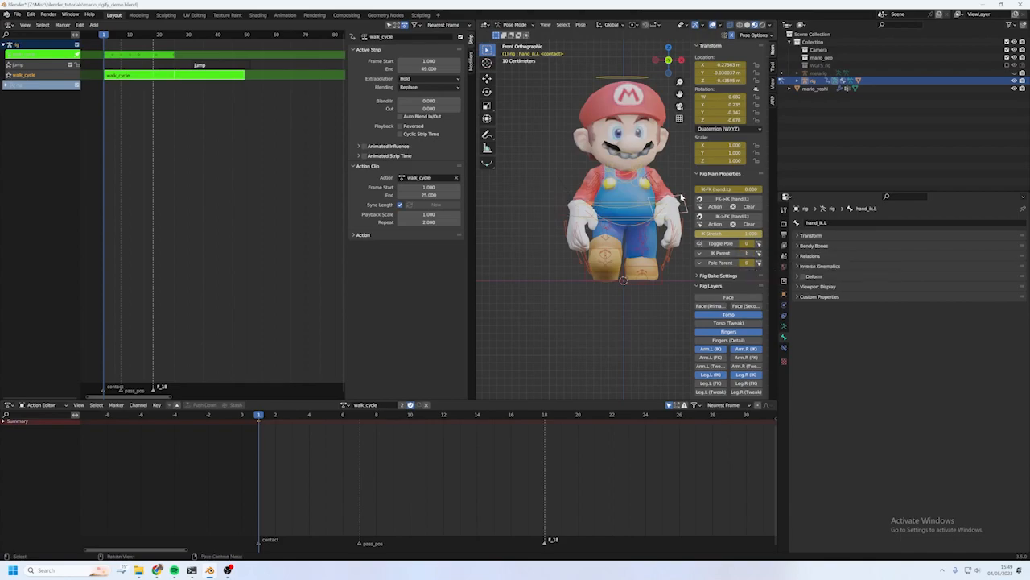
pyautogui.click(745, 252)
pyautogui.press('Return')
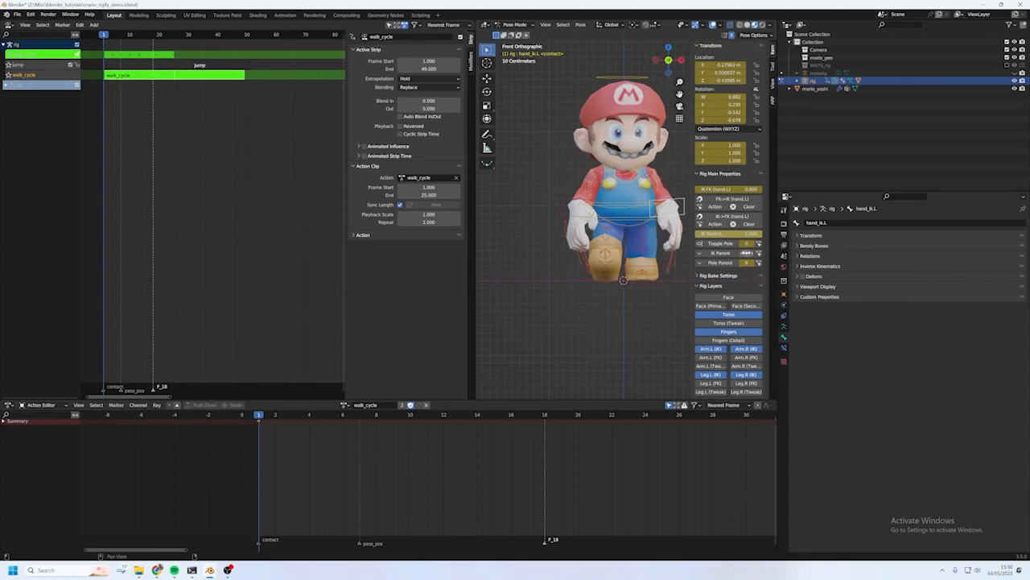
# - Test how the hands follow the body by trial-moving the torso and rotating the chest, discarding both transforms
pyautogui.click(636, 225)
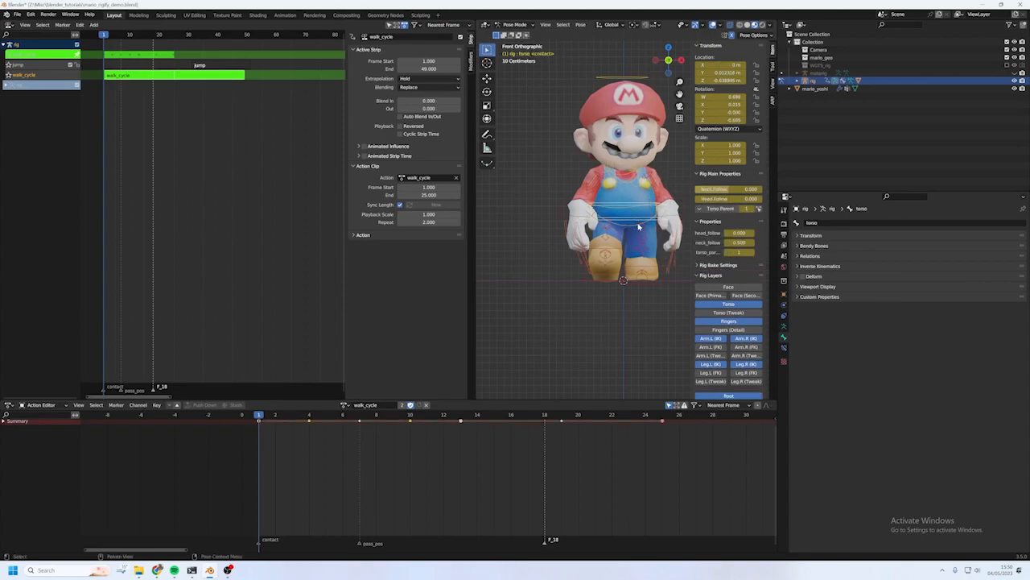
pyautogui.press('g')
pyautogui.rightClick(654, 186)
pyautogui.click(629, 185)
pyautogui.press('r')
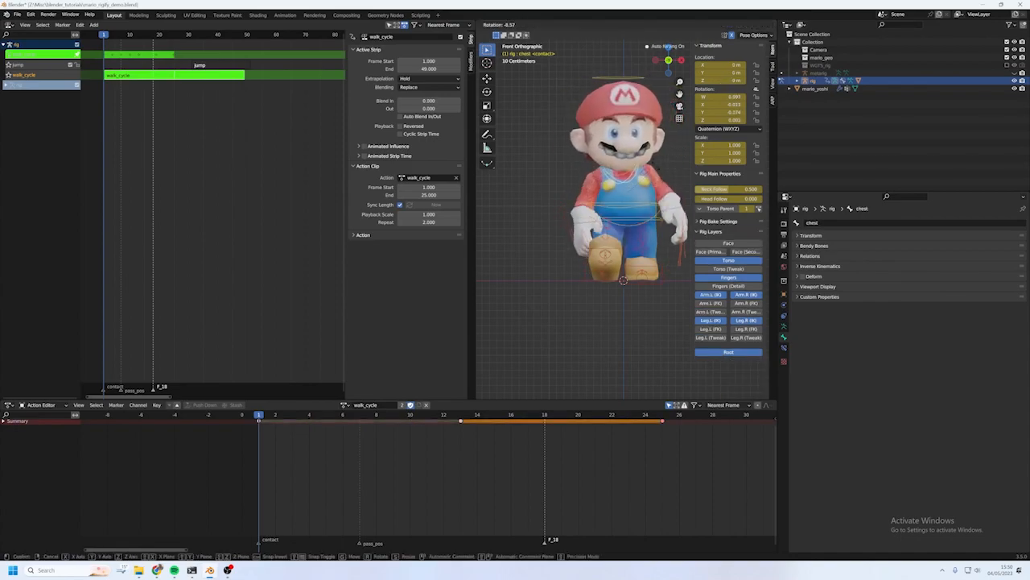
pyautogui.rightClick(578, 275)
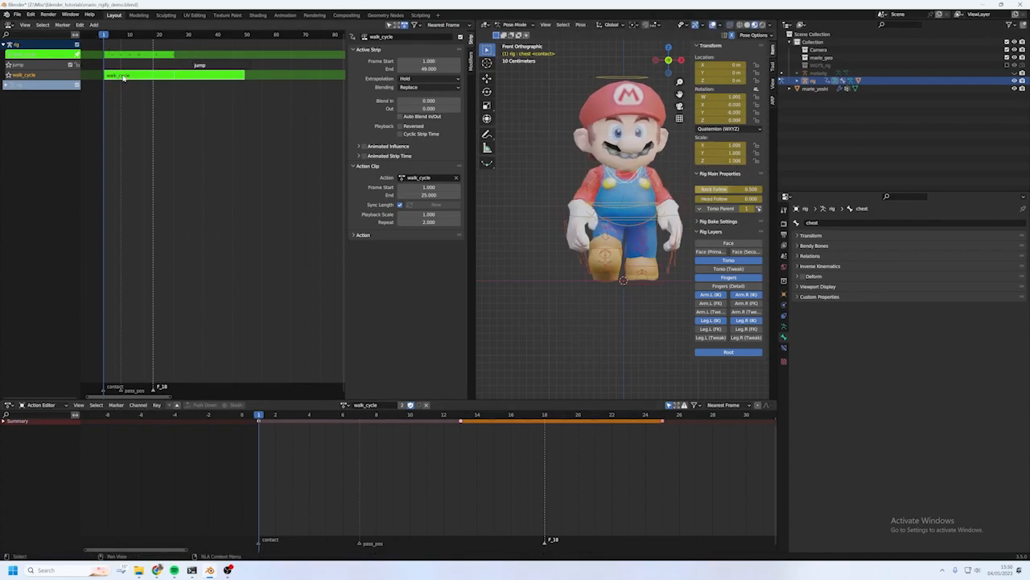
# - Leave the walk_cycle strip's tweak mode and play back the transition from the walk cycle to the jump
pyautogui.press('Tab')
pyautogui.press('Tab')
pyautogui.press('Tab')
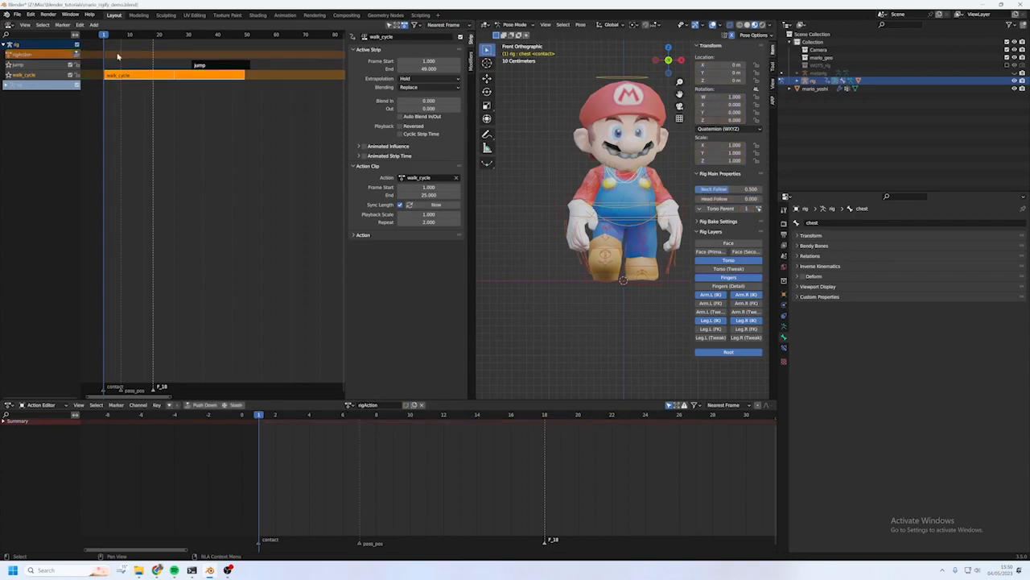
pyautogui.press('space')
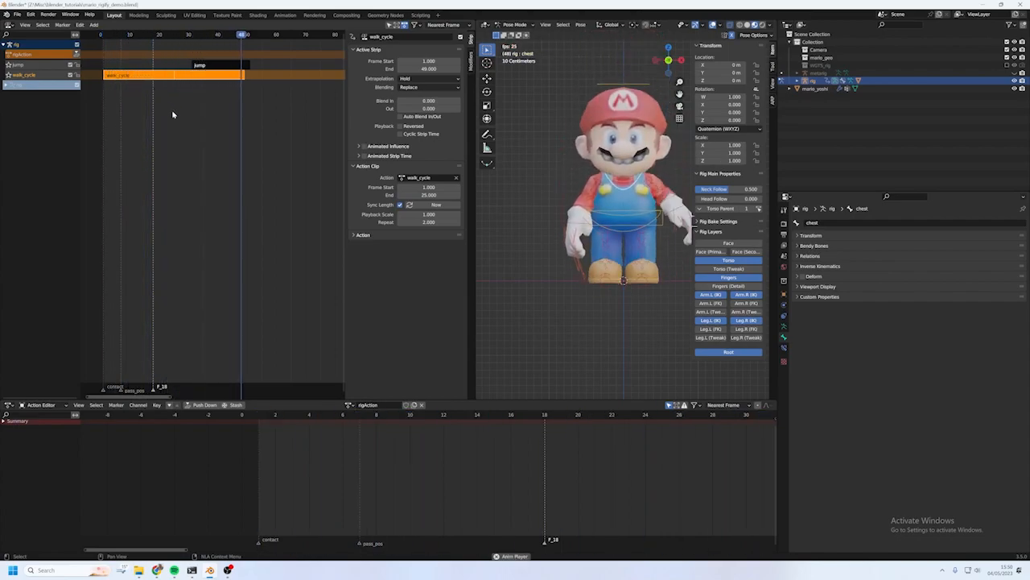
pyautogui.press('space')
pyautogui.moveTo(260, 36); pyautogui.dragTo(183, 46)
pyautogui.press('space')
pyautogui.press('space')
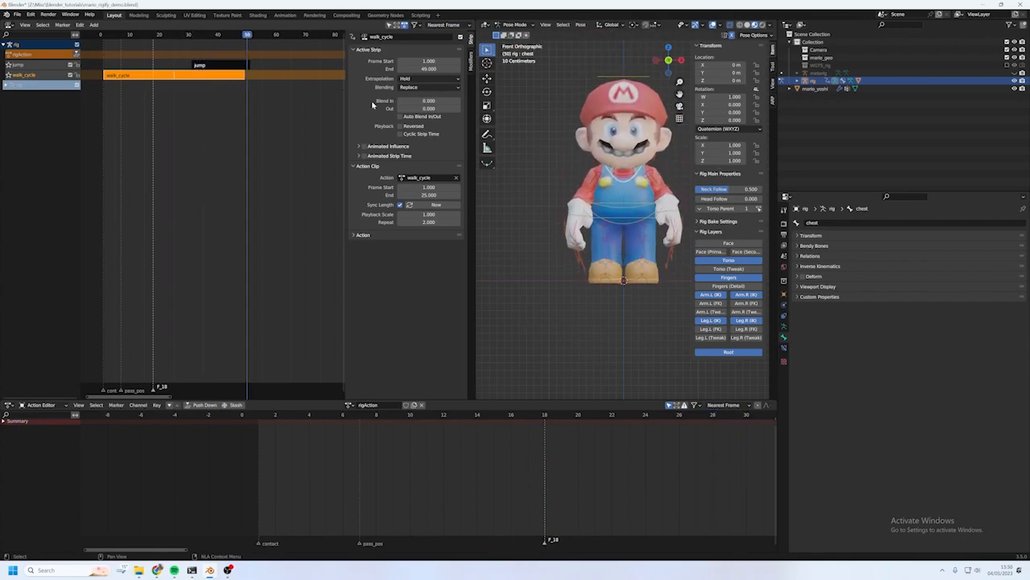
# - Select the right hand IK control, go to frame 37 and open the jump strip in tweak mode
pyautogui.click(570, 202)
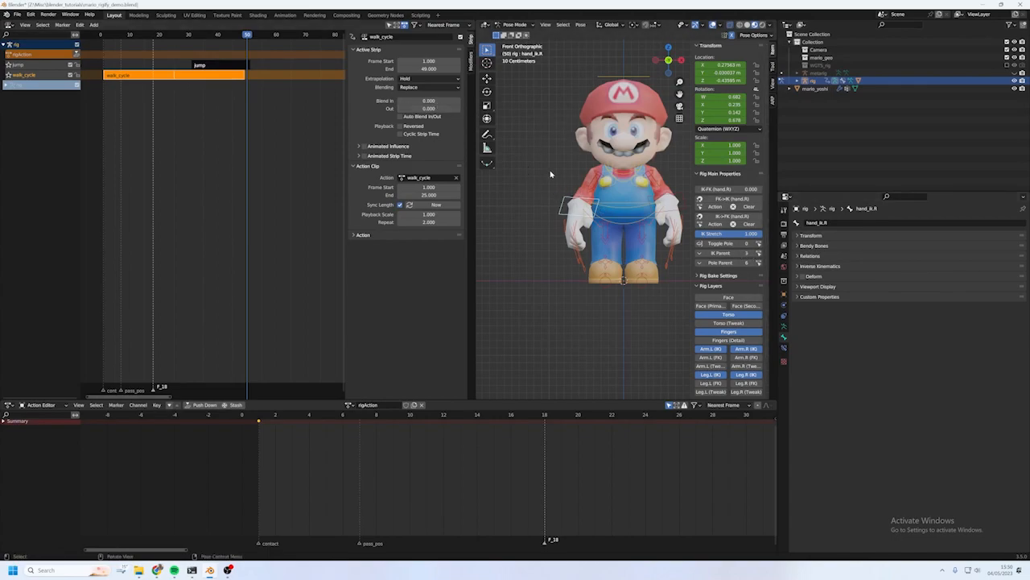
pyautogui.click(210, 34)
pyautogui.click(222, 65)
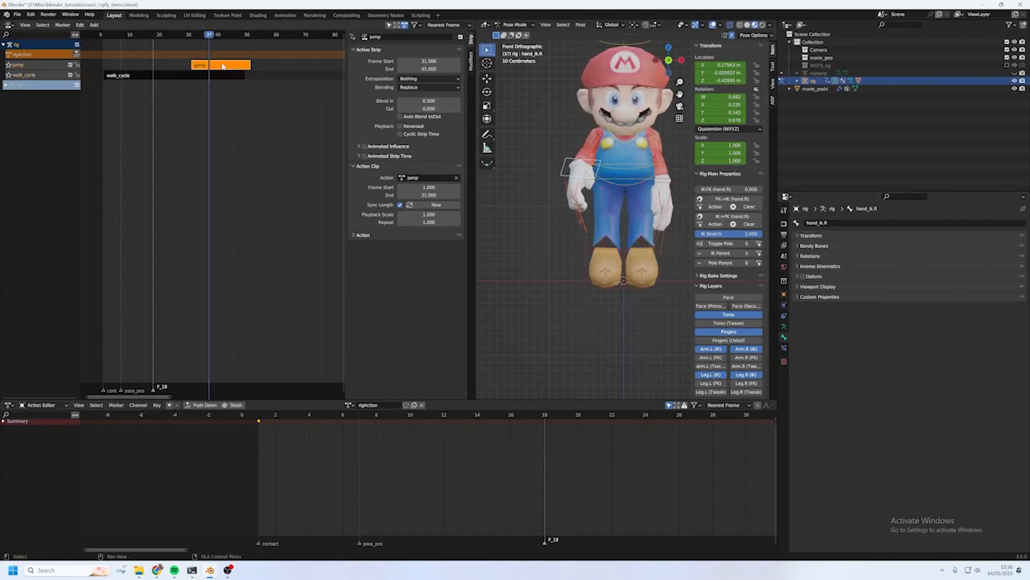
pyautogui.press('Tab')
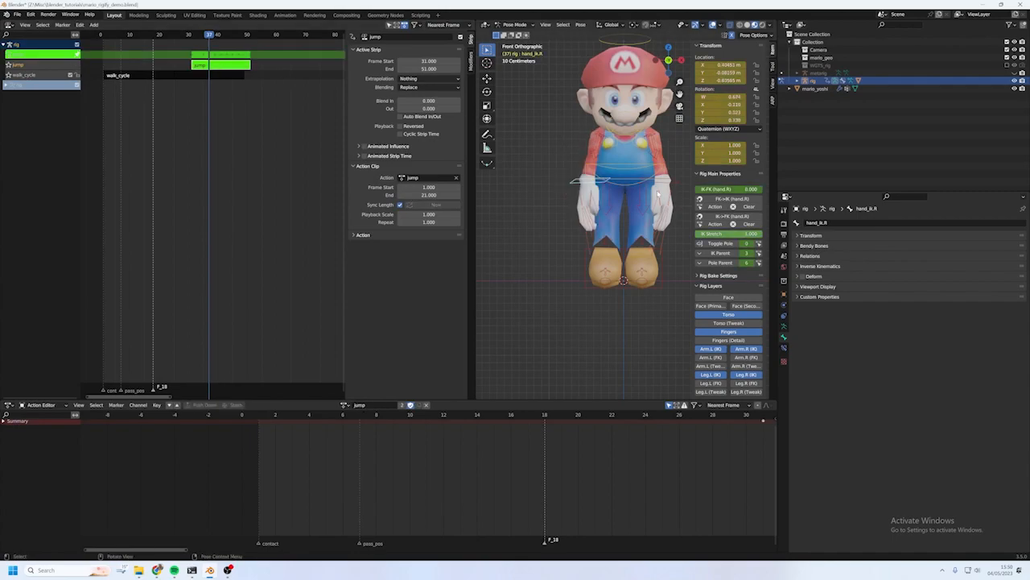
# - Select the left hand IK control and scrub the opening frames up to frame 7 in the jump strip's tweak mode
pyautogui.moveTo(512, 415); pyautogui.dragTo(361, 420)
pyautogui.click(679, 197)
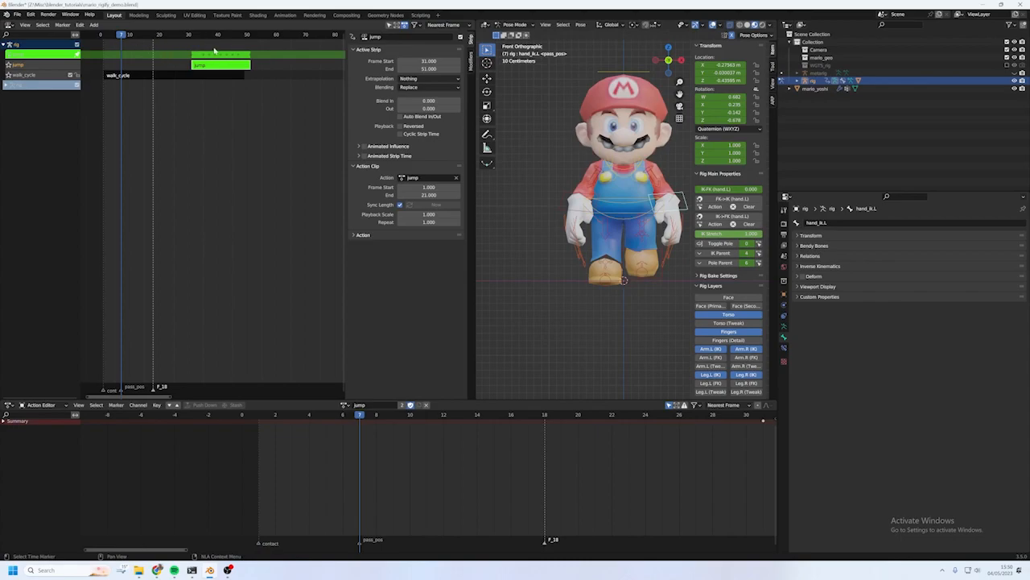
pyautogui.moveTo(210, 34); pyautogui.dragTo(103, 76)
pyautogui.moveTo(270, 419); pyautogui.dragTo(325, 417)
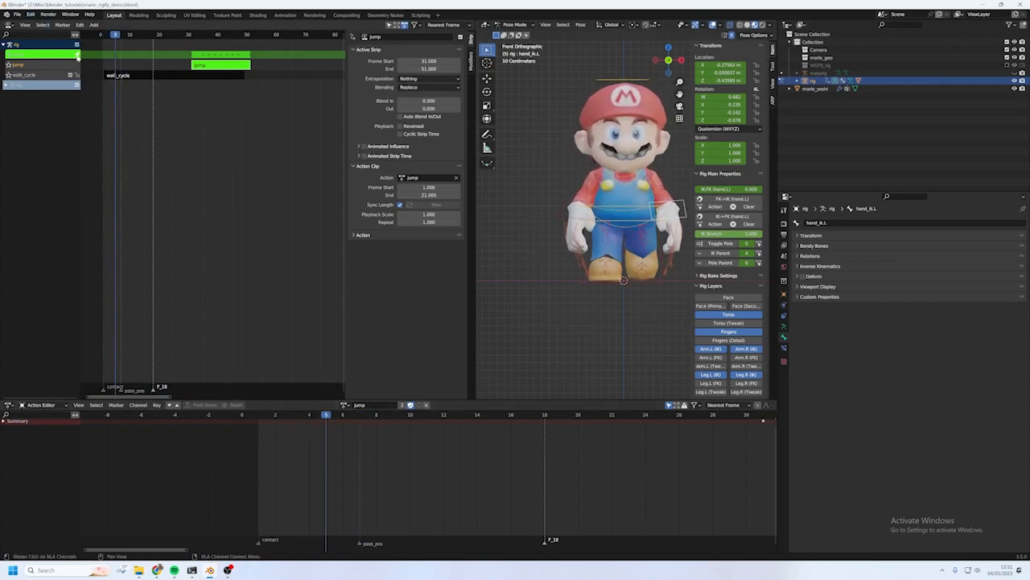
# - Turn off strip time mapping for the tweaked jump action, and leave and re-enter its tweak mode
pyautogui.click(77, 56)
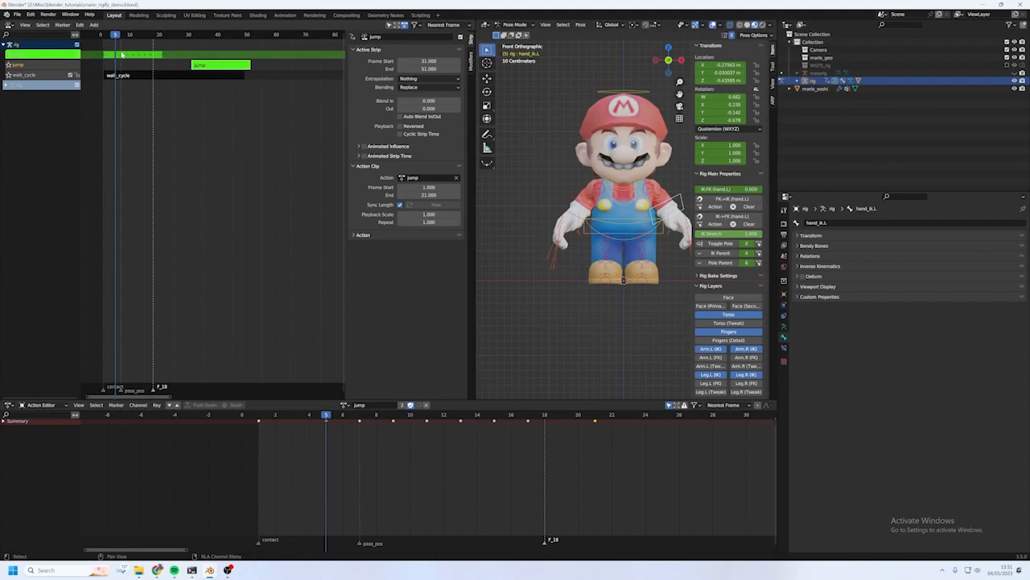
pyautogui.press('Tab')
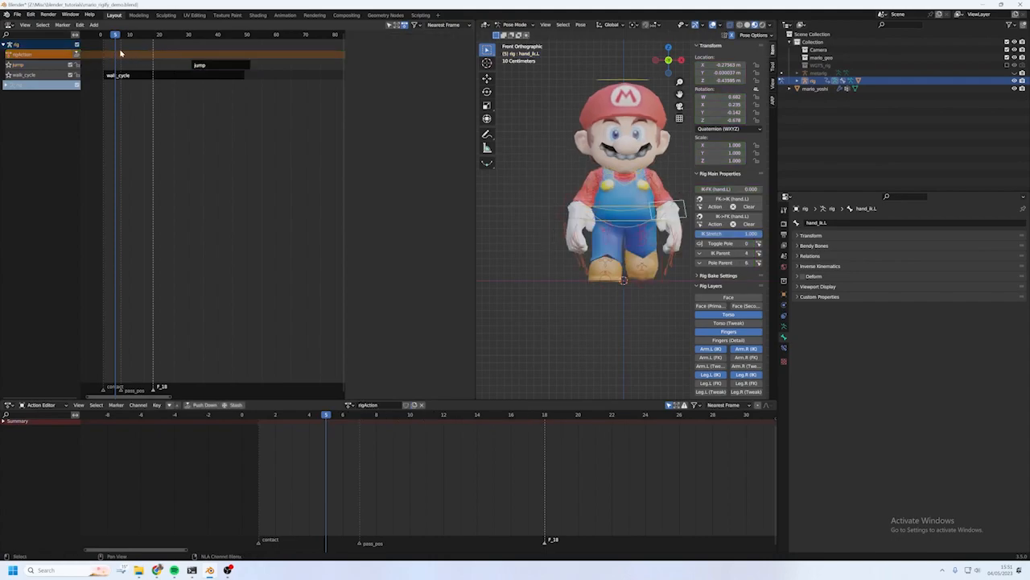
pyautogui.hotkey('ctrl', 'z')
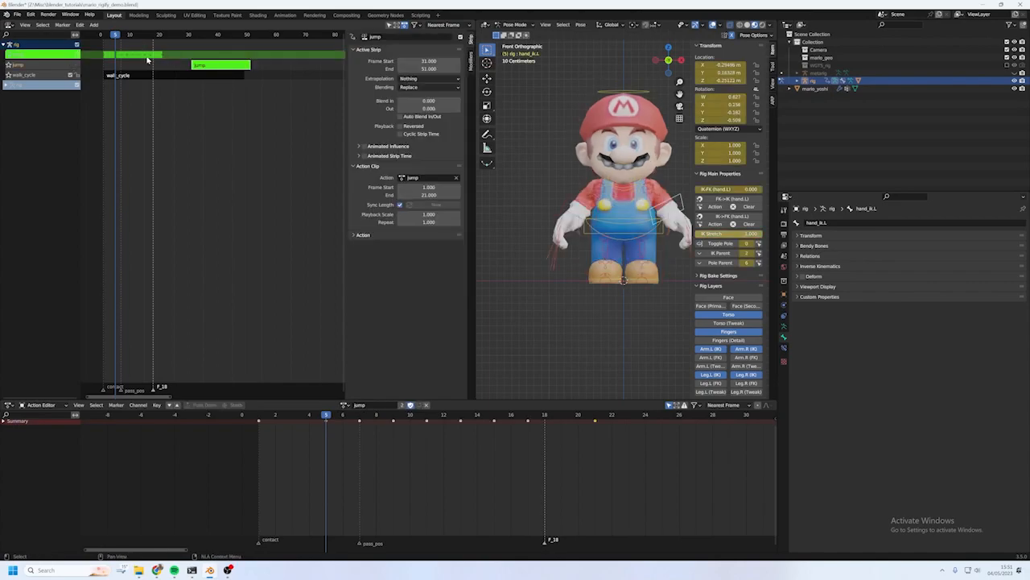
pyautogui.press('Tab')
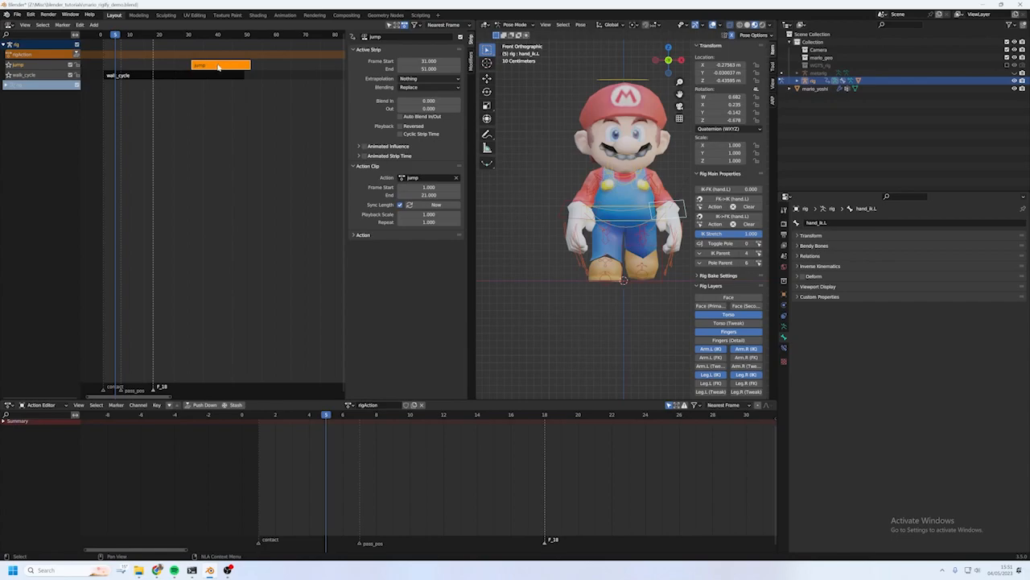
pyautogui.press('Tab')
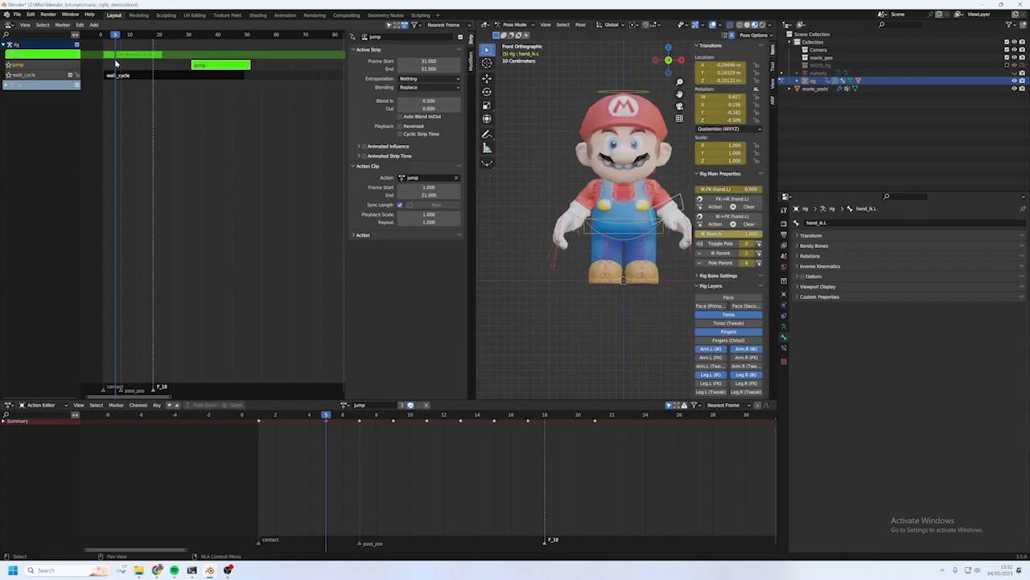
# - Check the jump pose at frames 9 and 37, comparing the strip inside and outside tweak mode
pyautogui.moveTo(316, 414); pyautogui.dragTo(392, 448)
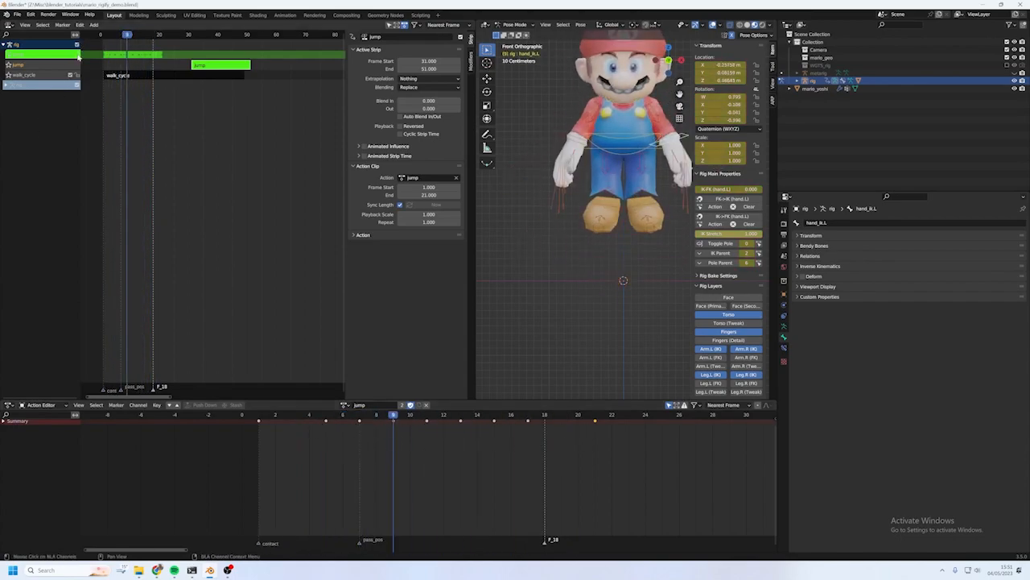
pyautogui.moveTo(213, 35); pyautogui.dragTo(209, 64)
pyautogui.press('Tab')
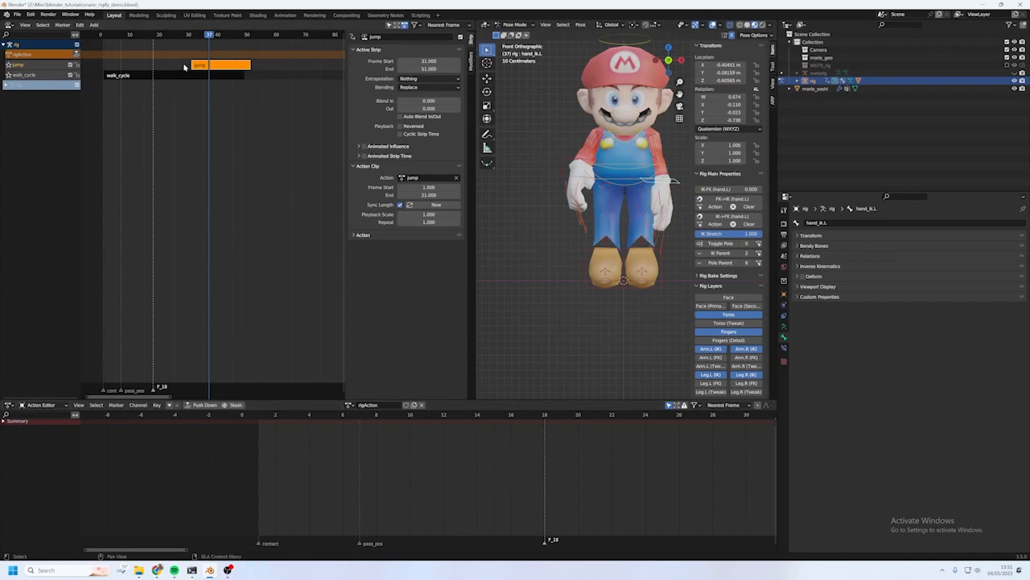
pyautogui.press('Tab')
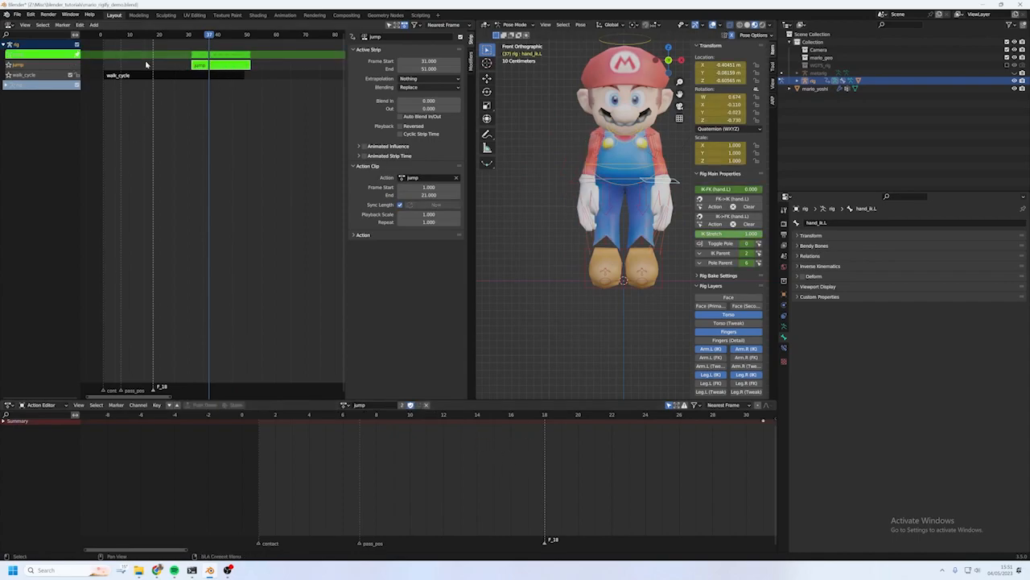
# - Show the tweaked jump action at its own frames without strip time mapping and scrub it between frames 1 and 15
pyautogui.click(78, 55)
pyautogui.hotkey('shift', 'Left')
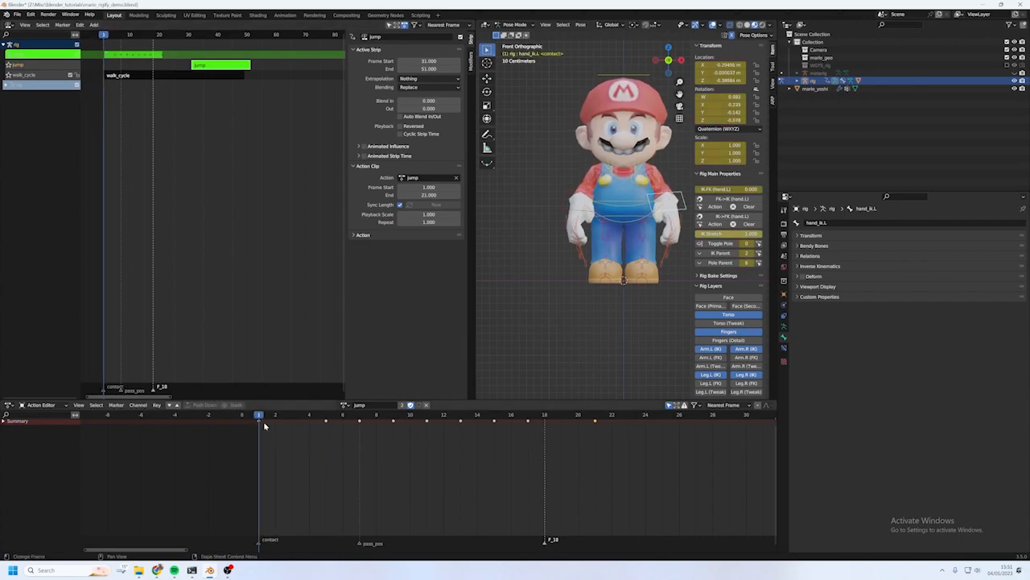
pyautogui.moveTo(258, 416); pyautogui.dragTo(494, 416)
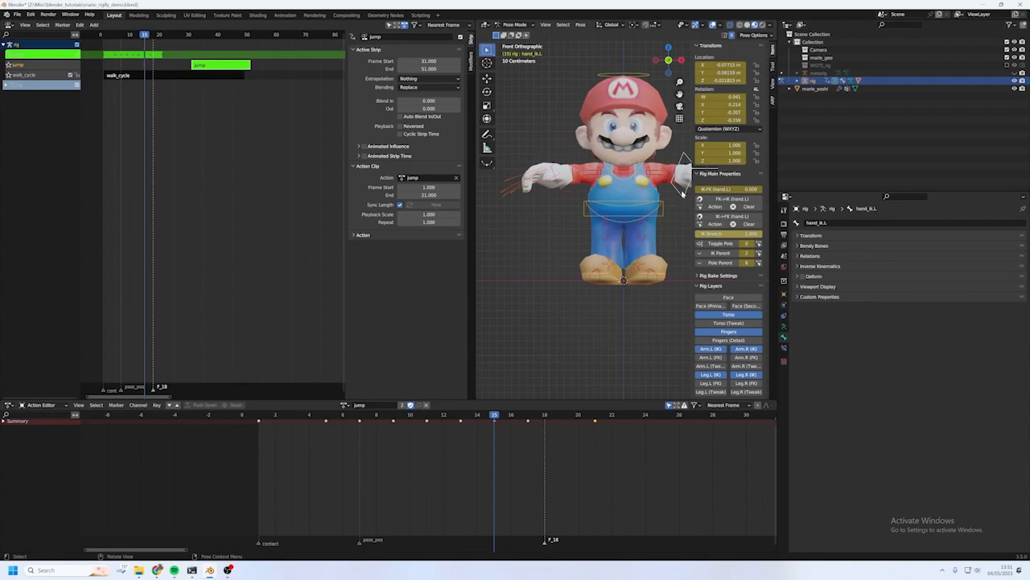
pyautogui.click(567, 193)
pyautogui.moveTo(463, 416); pyautogui.dragTo(263, 419)
pyautogui.moveTo(192, 35); pyautogui.dragTo(227, 35)
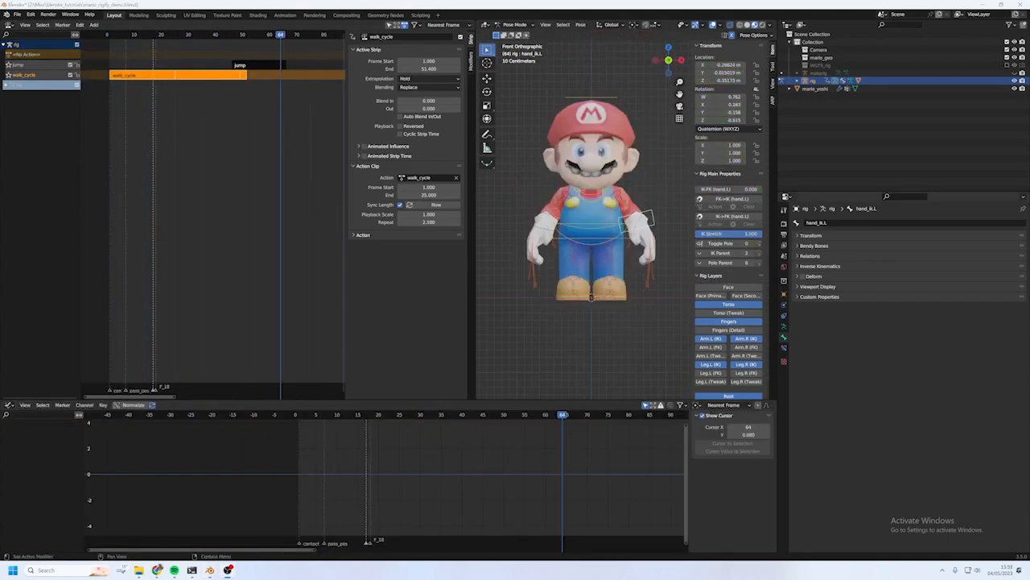
# - Play the animation with the jump strip and right hand IK control selected, and go to frame 46
pyautogui.click(240, 65)
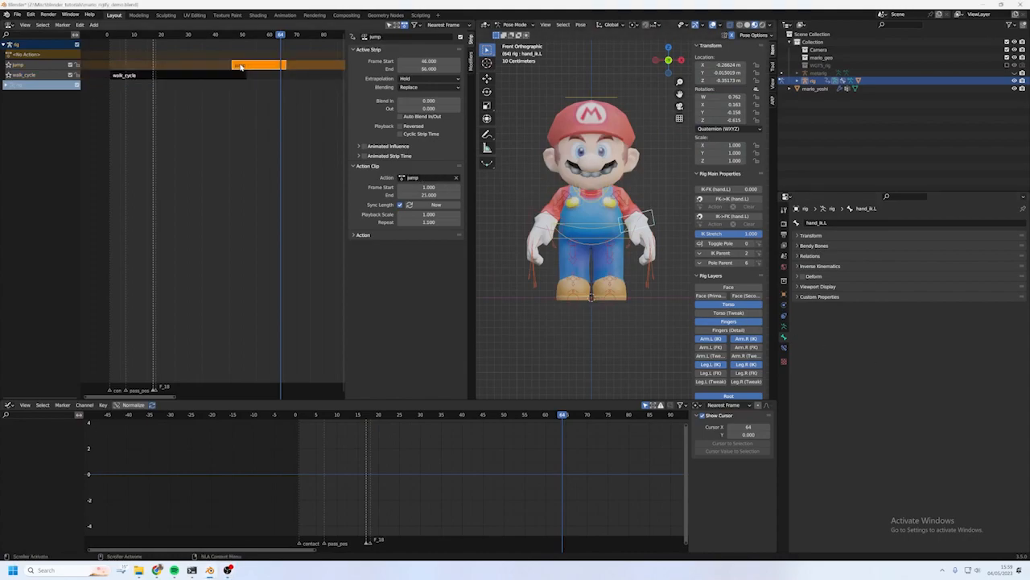
pyautogui.click(531, 216)
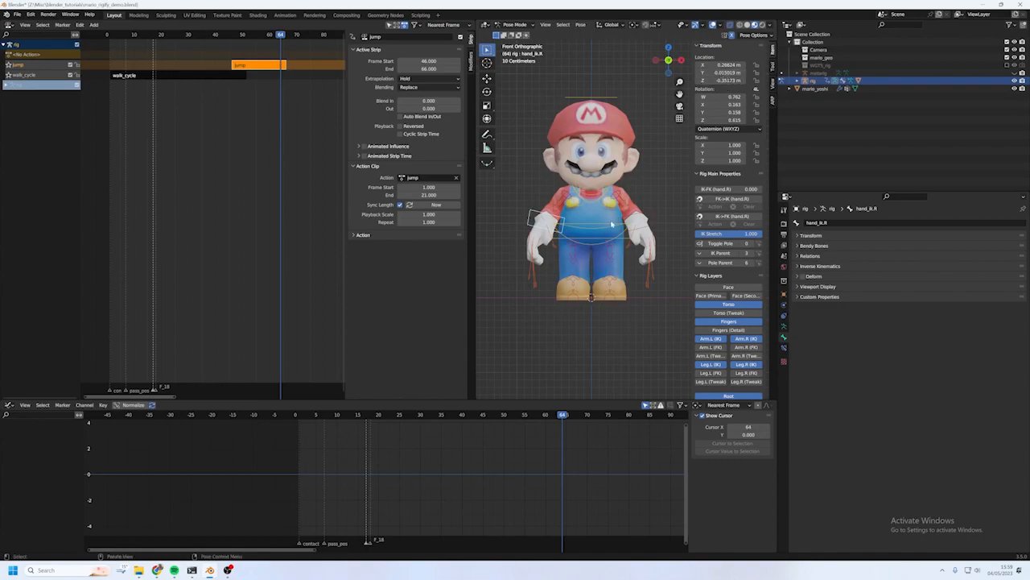
pyautogui.press('space')
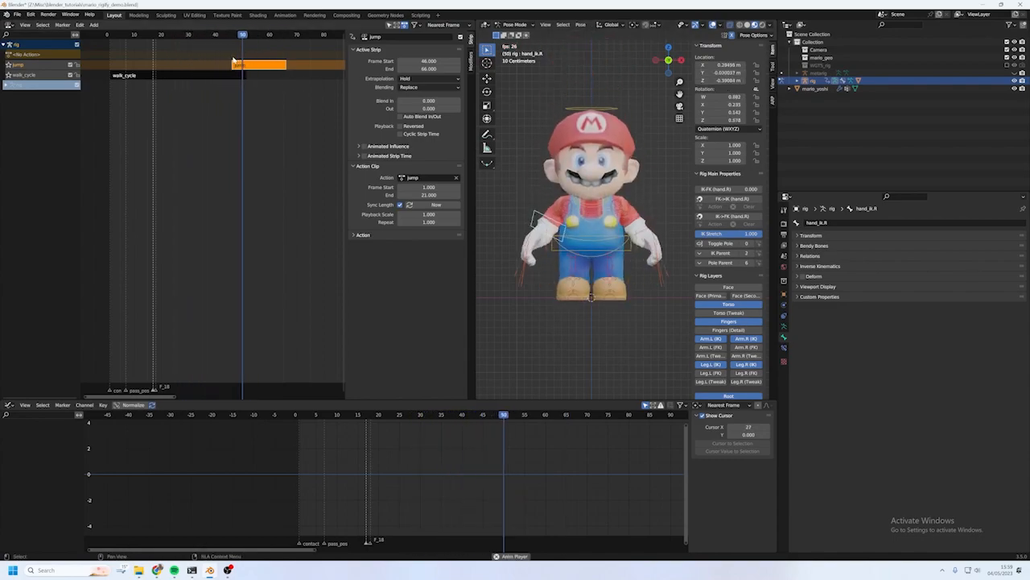
pyautogui.press('Escape')
pyautogui.moveTo(229, 39); pyautogui.dragTo(232, 36)
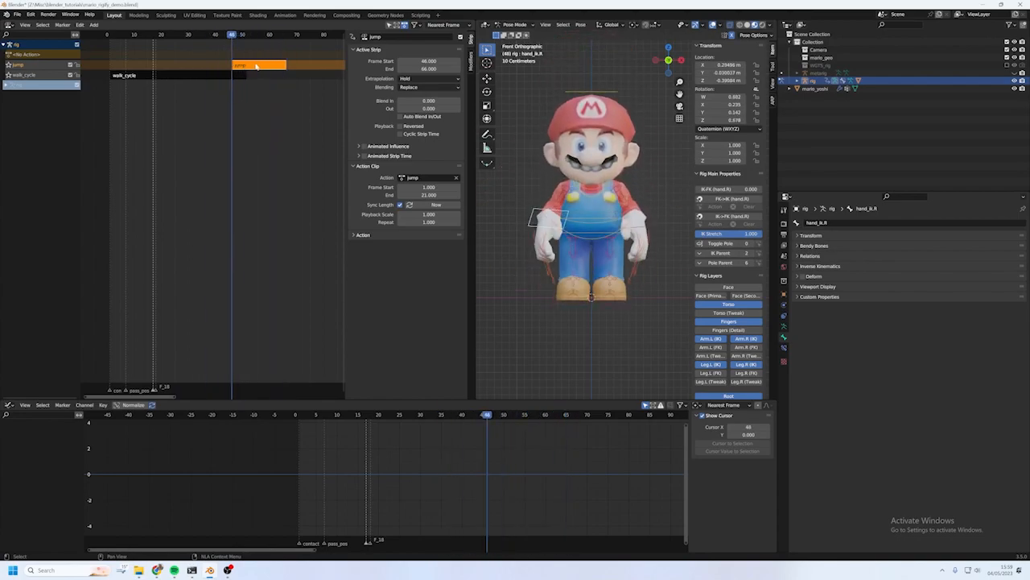
# - Delete the jump strip and add the jump action again as a new strip at frame 46
pyautogui.press('x')
pyautogui.hotkey('shift', 'a')
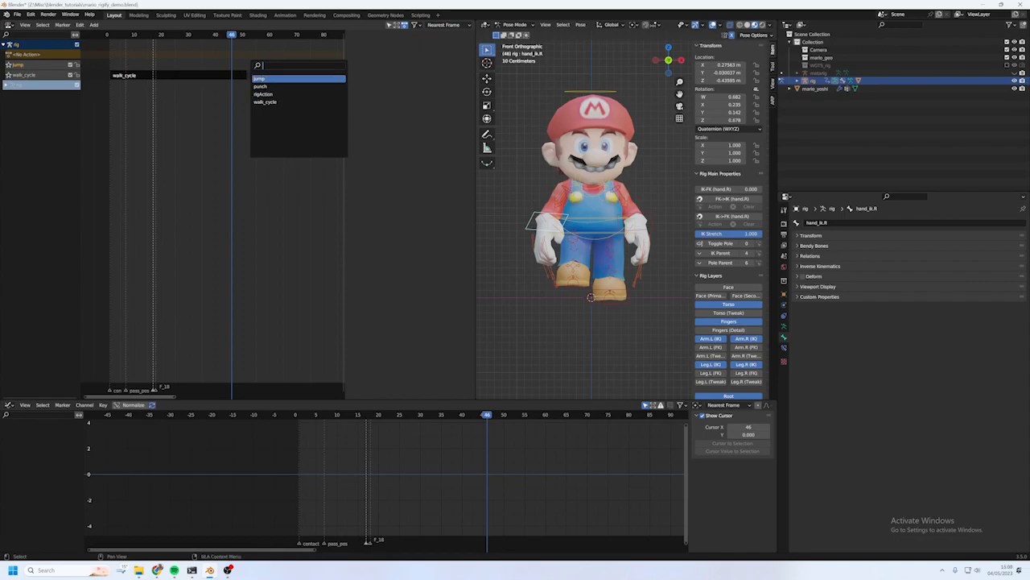
pyautogui.press('Return')
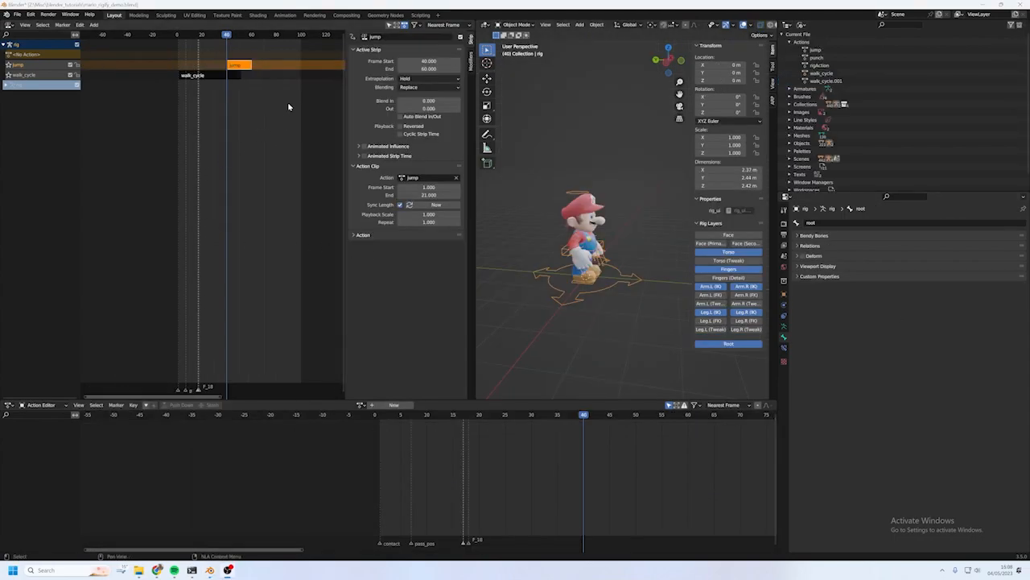
pyautogui.scroll(10, 226, 103)
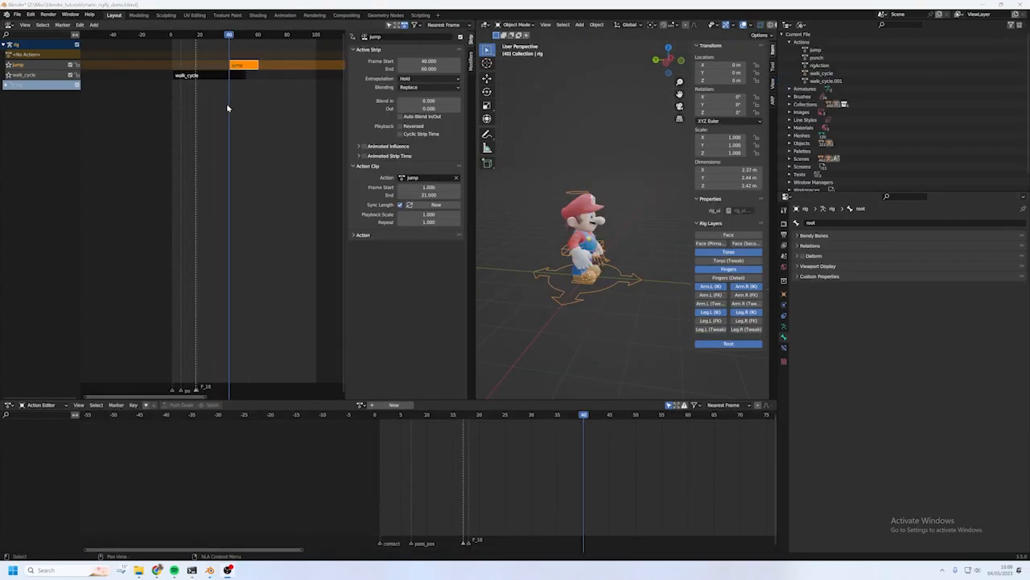
# - Move the jump strip so it starts at frame 44, and scrub to frame 47 to check the pose
pyautogui.scroll(4, 222, 132)
pyautogui.moveTo(268, 129); pyautogui.dragTo(185, 127, button='middle')
pyautogui.moveTo(171, 68); pyautogui.dragTo(191, 56)
pyautogui.scroll(-4, 185, 79)
pyautogui.moveTo(186, 86); pyautogui.dragTo(207, 91, button='middle')
pyautogui.scroll(7, 206, 92)
pyautogui.moveTo(219, 67); pyautogui.dragTo(208, 70)
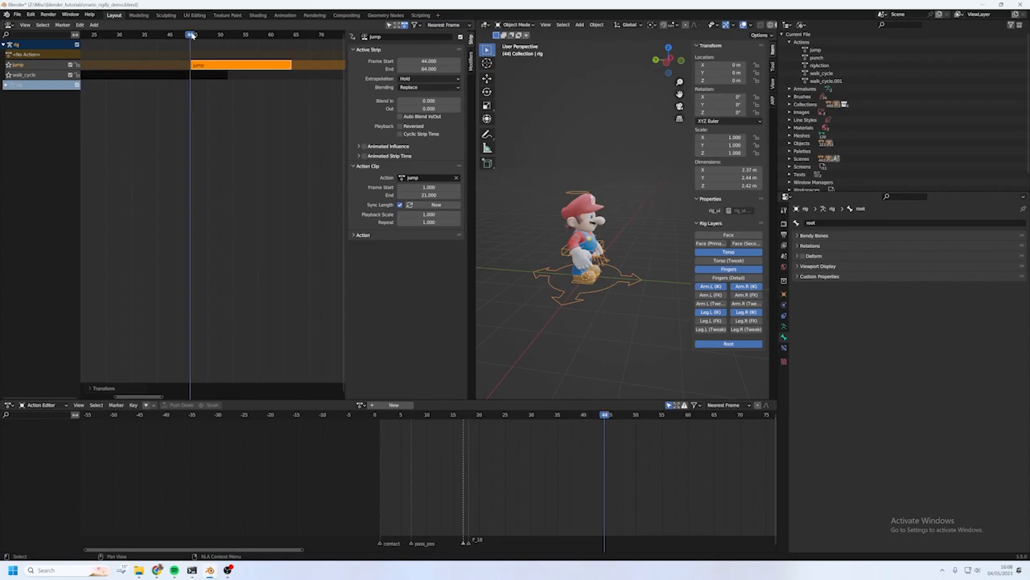
pyautogui.moveTo(193, 35); pyautogui.dragTo(205, 36)
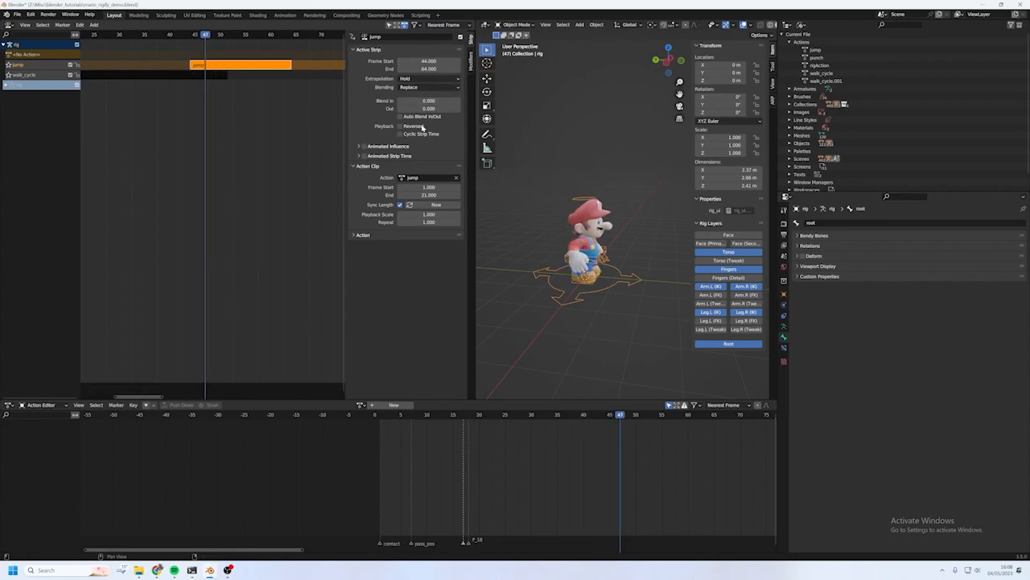
# - Set the jump strip's Blend In to 7.1 and play the transition from frame 44
pyautogui.click(243, 128)
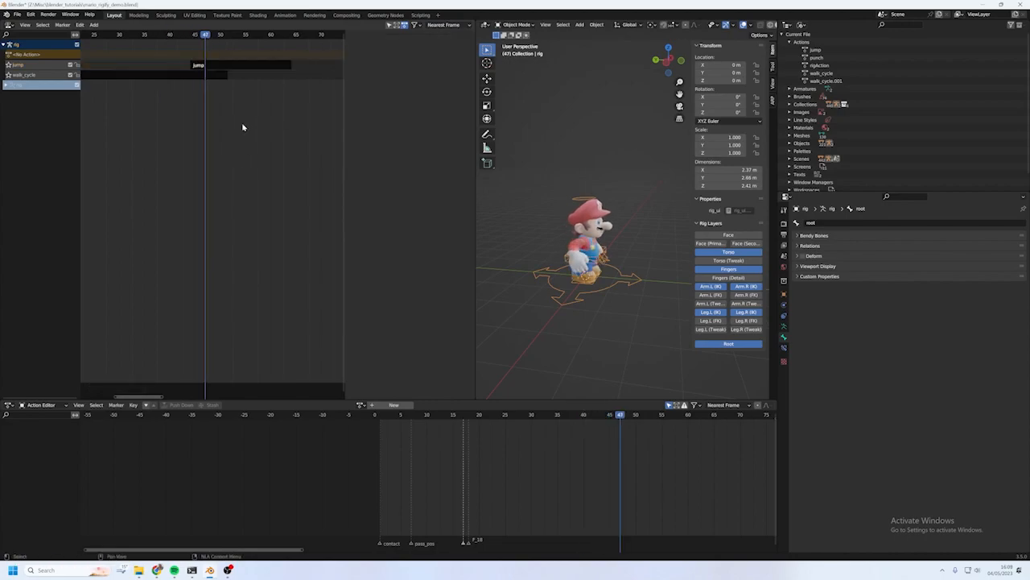
pyautogui.click(228, 66)
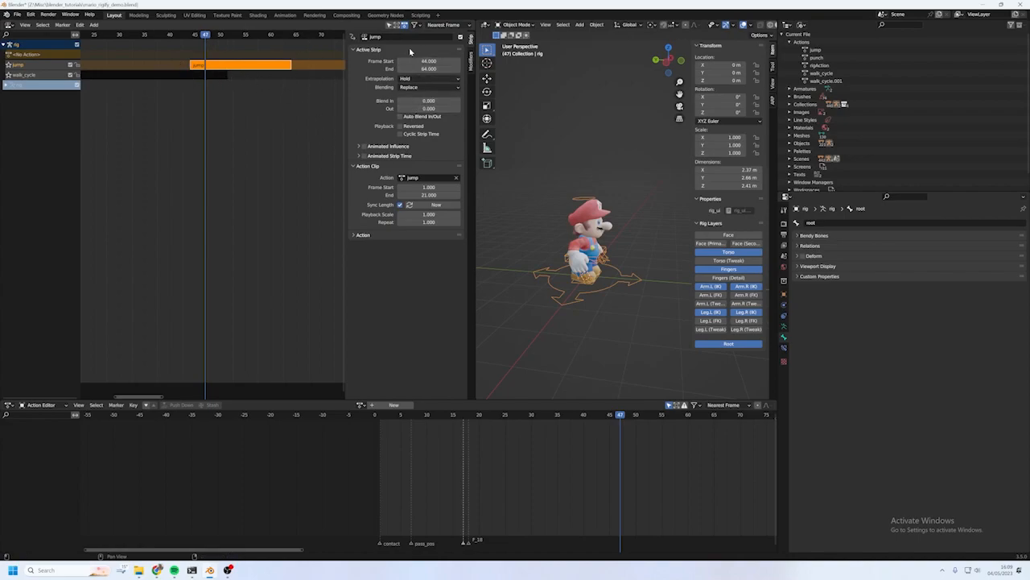
pyautogui.press('n')
pyautogui.press('n')
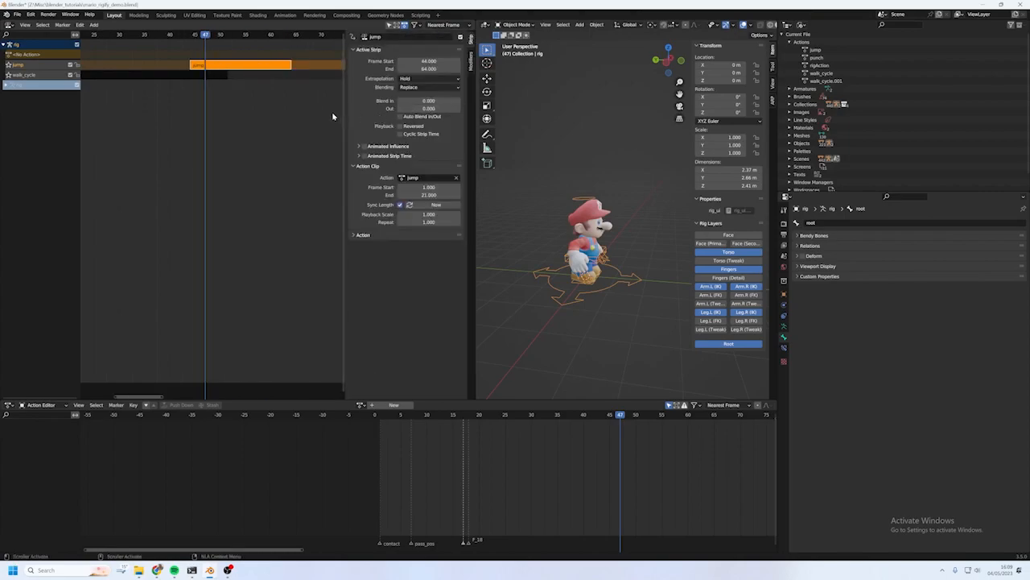
pyautogui.scroll(3, 211, 90)
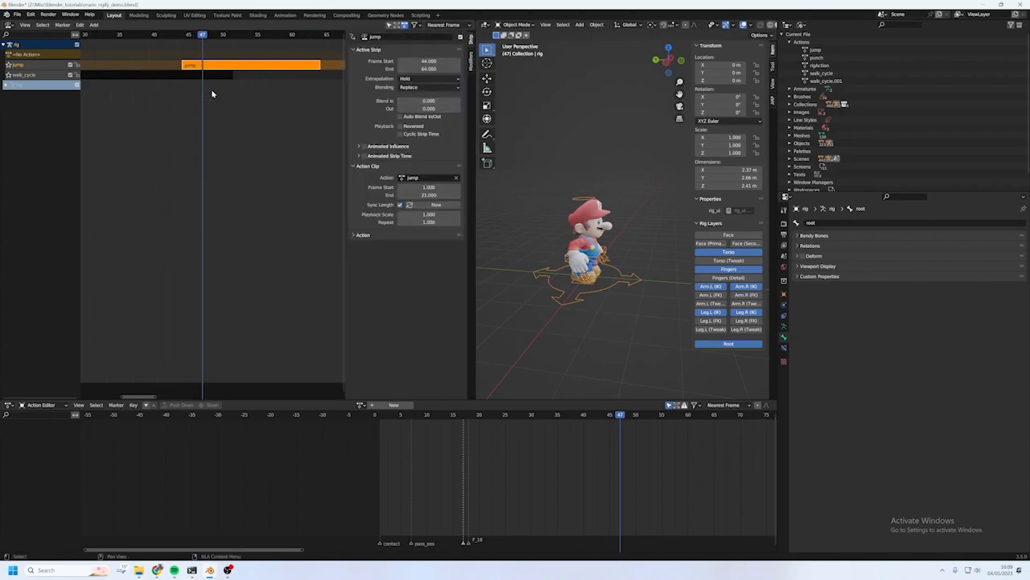
pyautogui.moveTo(423, 101); pyautogui.dragTo(466, 101)
pyautogui.click(178, 35)
pyautogui.press('space')
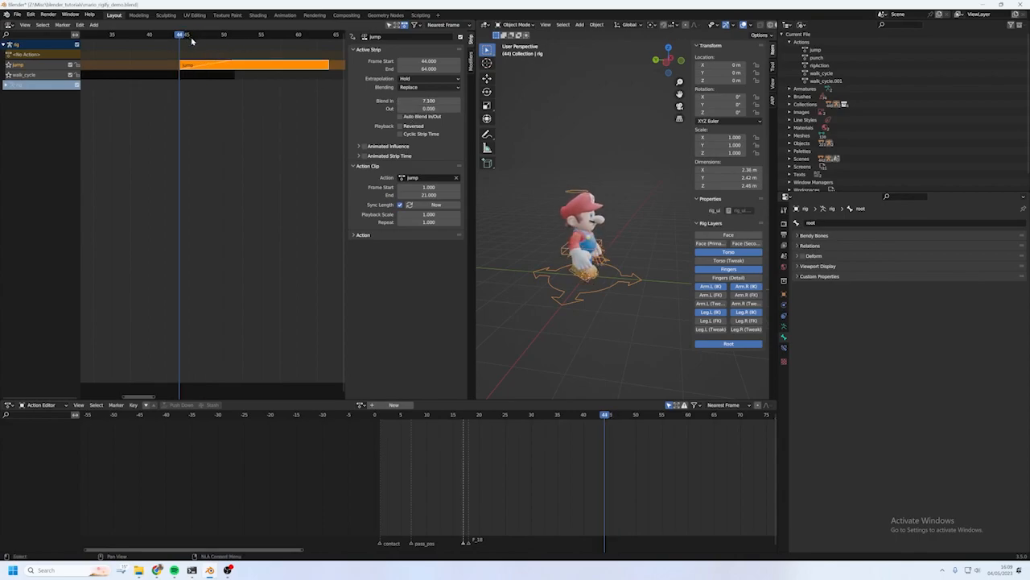
pyautogui.press('space')
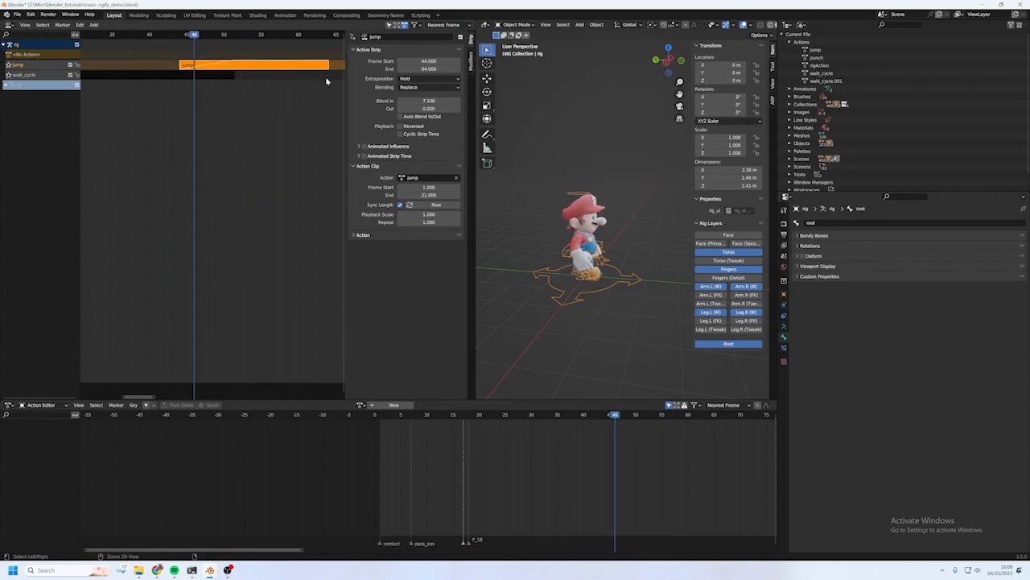
# - Try adding a Blend Out to the jump strip, and undo that change
pyautogui.moveTo(424, 109); pyautogui.dragTo(459, 109)
pyautogui.hotkey('ctrl', 'z')
pyautogui.hotkey('ctrl', 'z')
pyautogui.hotkey('ctrl', 'z')
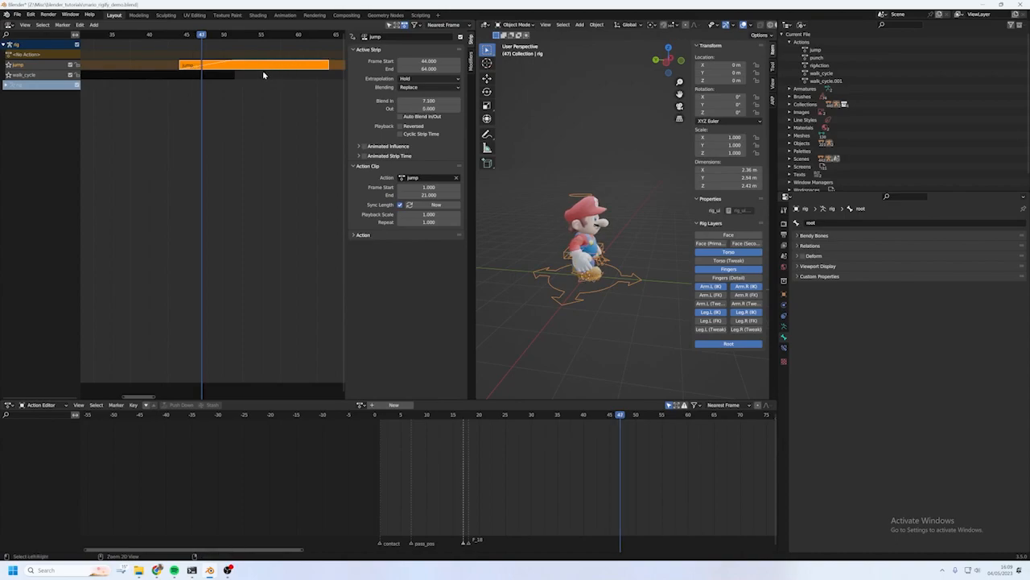
# - Enable Auto Blend In/Out on the jump strip and move it to start at frame 47, overlapping the walk cycle's end
pyautogui.click(402, 116)
pyautogui.scroll(1, 237, 67)
pyautogui.scroll(2, 233, 72)
pyautogui.moveTo(247, 65); pyautogui.dragTo(192, 67)
pyautogui.scroll(-2, 274, 69)
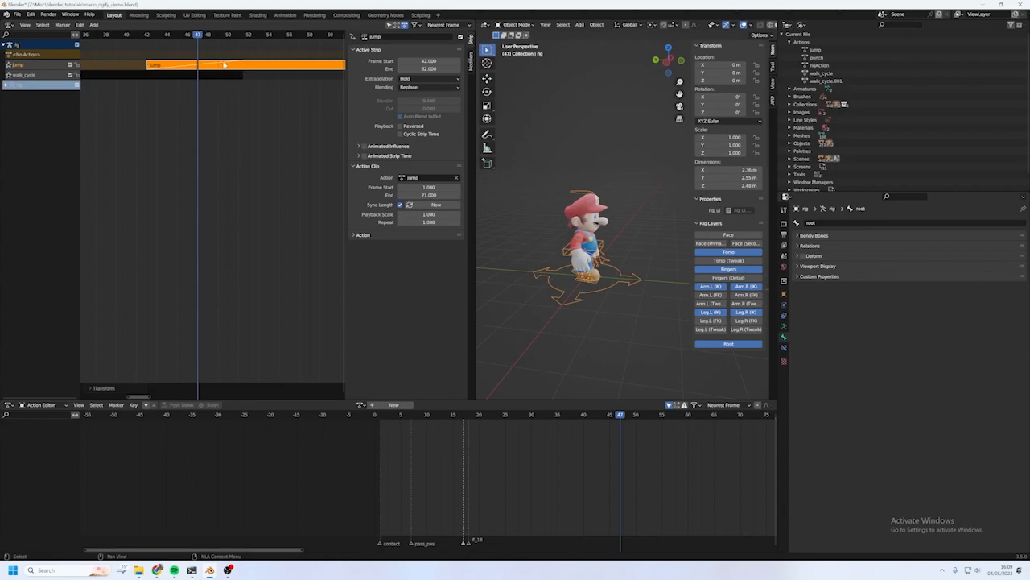
pyautogui.moveTo(232, 65)
pyautogui.mouseDown()
pyautogui.moveTo(268, 69)
pyautogui.moveTo(234, 65)
pyautogui.moveTo(264, 70)
pyautogui.moveTo(246, 71)
pyautogui.mouseUp()
# - Play the animation to check the automatic blend from the walk cycle into the jump
pyautogui.scroll(-6, 247, 81)
pyautogui.scroll(3, 202, 71)
pyautogui.scroll(-3, 246, 73)
pyautogui.press('space')
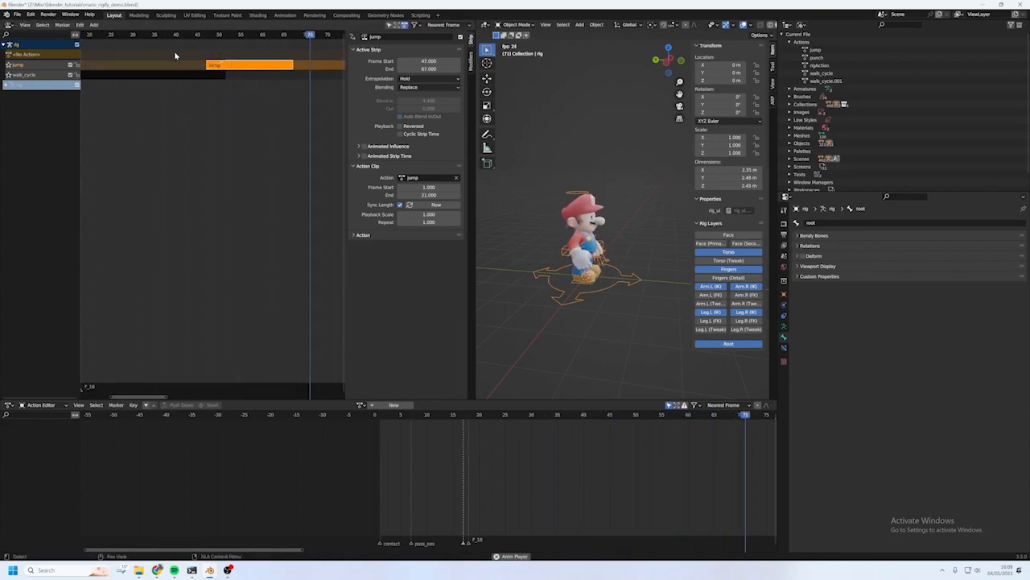
pyautogui.press('space')
pyautogui.scroll(-2, 231, 69)
pyautogui.press('space')
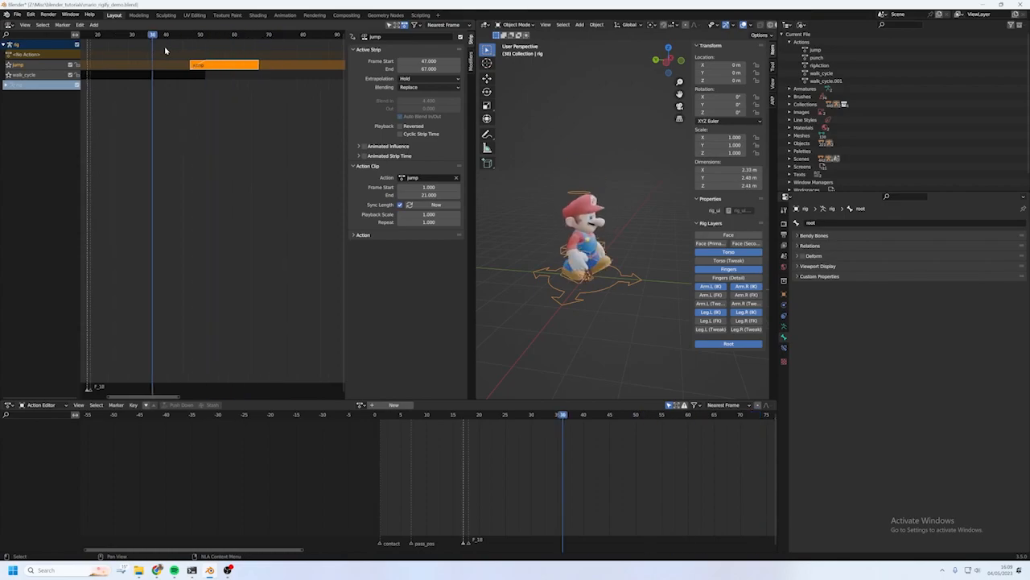
pyautogui.press('space')
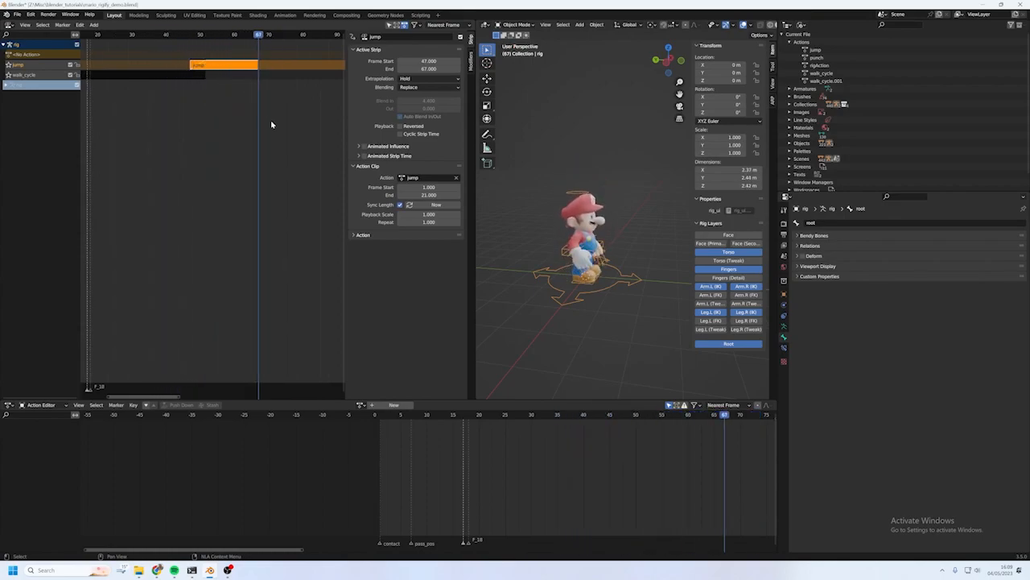
# - Duplicate the walk_cycle strip so the copy starts at frame 71, and compare the copy's settings with the original's
pyautogui.scroll(-2, 184, 87)
pyautogui.moveTo(174, 100); pyautogui.dragTo(200, 111, button='middle')
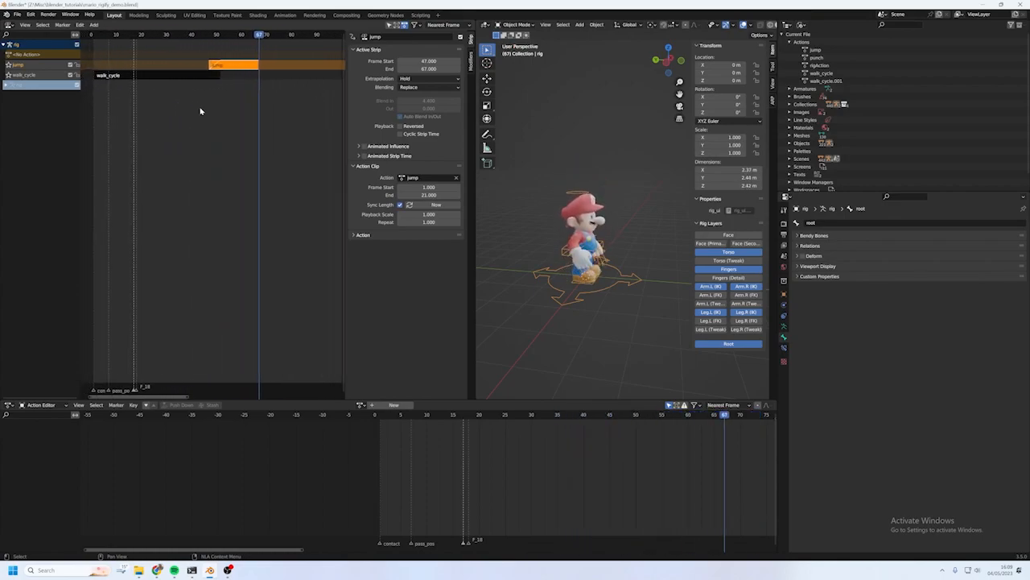
pyautogui.click(166, 75)
pyautogui.scroll(-2, 183, 94)
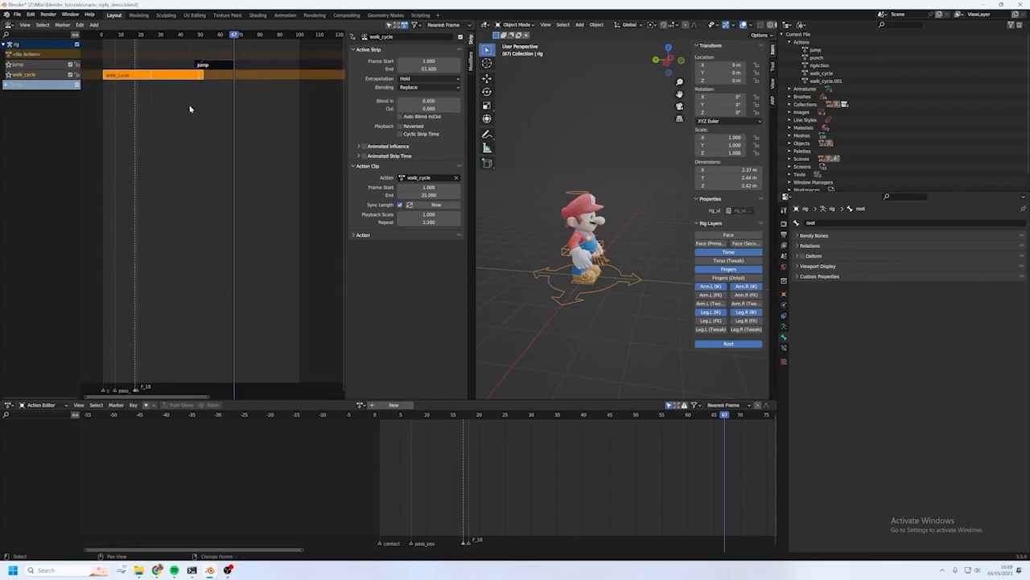
pyautogui.hotkey('shift', 'd')
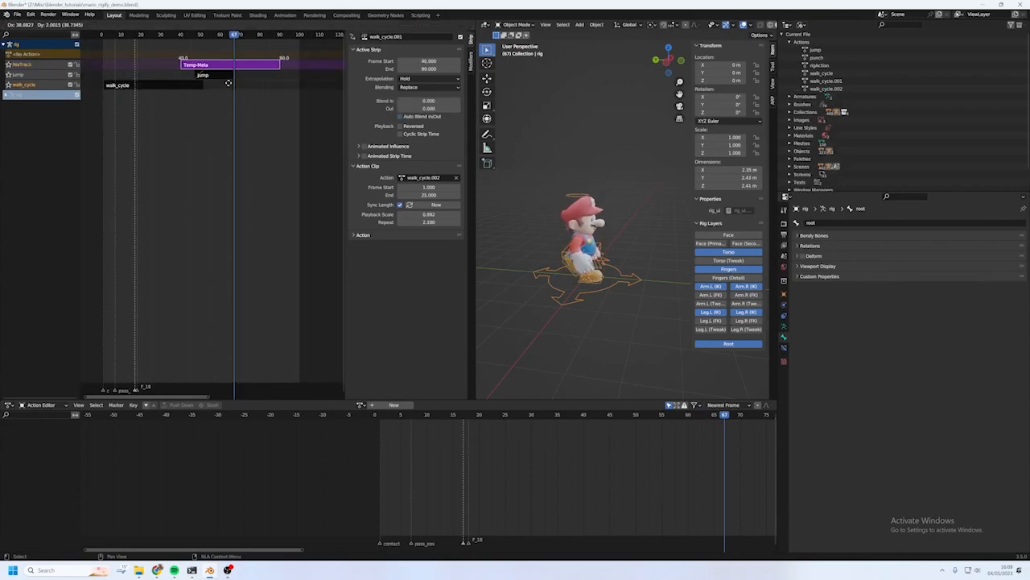
pyautogui.click(276, 87)
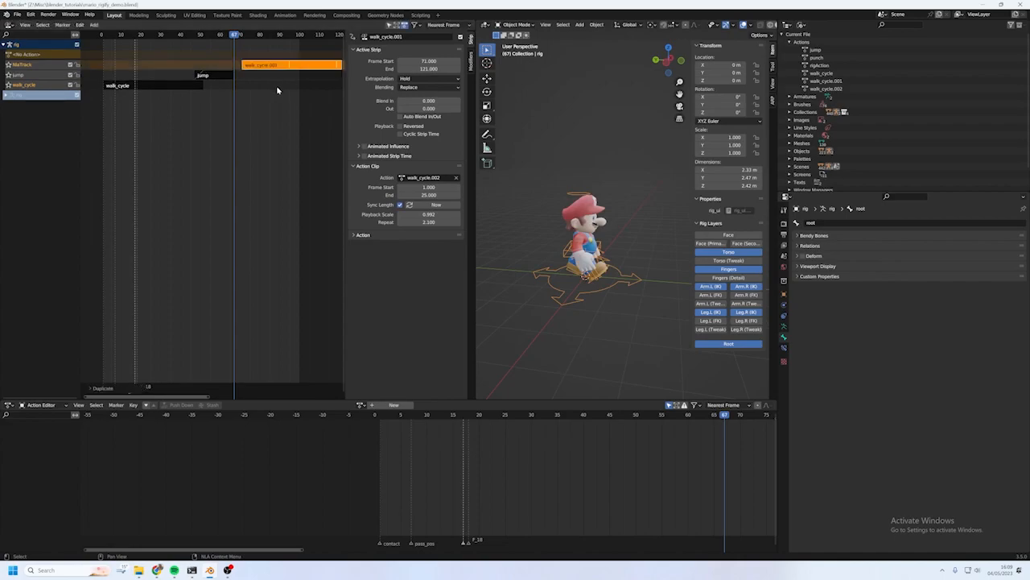
pyautogui.click(161, 87)
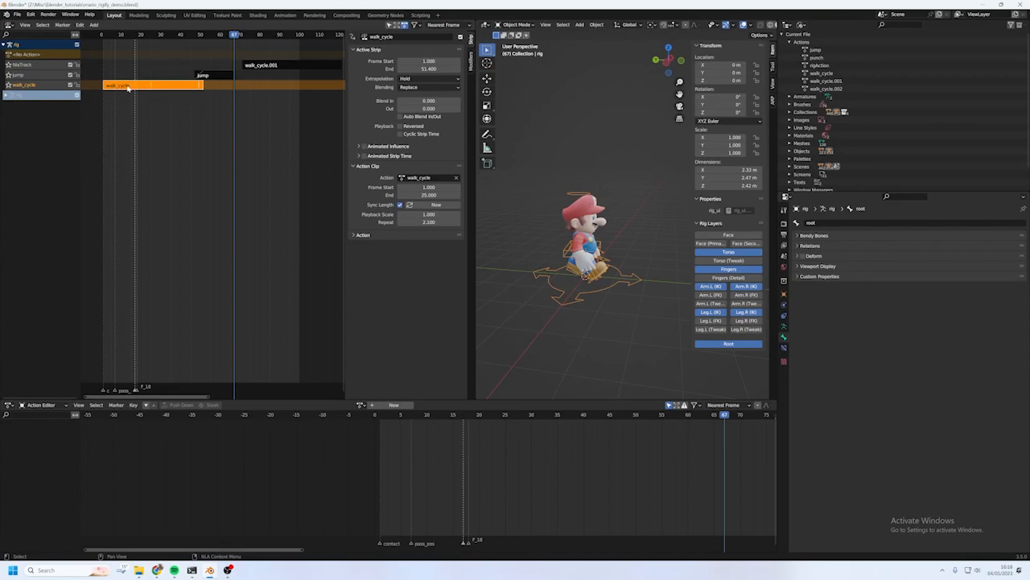
pyautogui.click(260, 66)
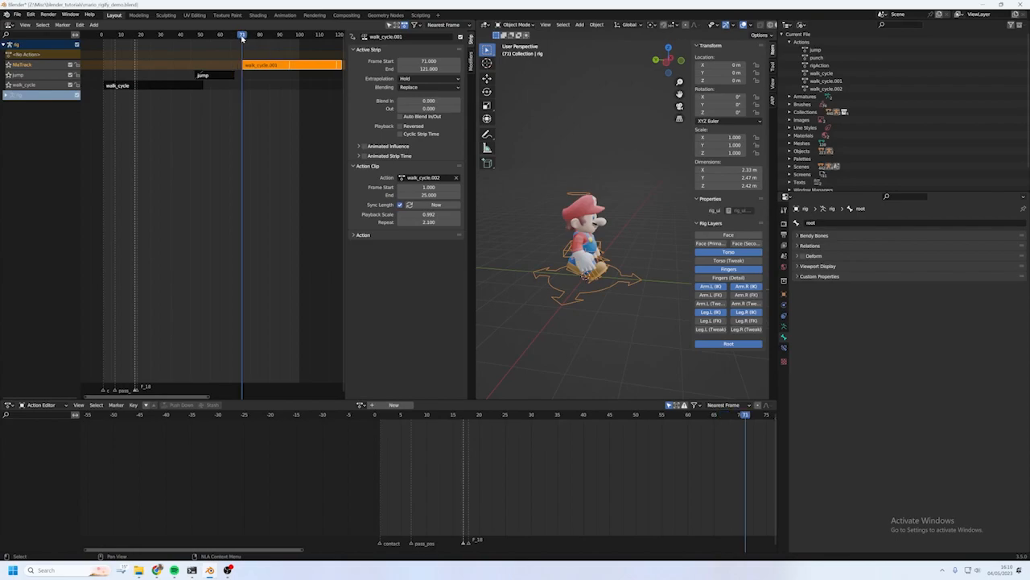
# - Push the walk_cycle.001 action down as an NLA strip, and delete that strip
pyautogui.click(362, 404)
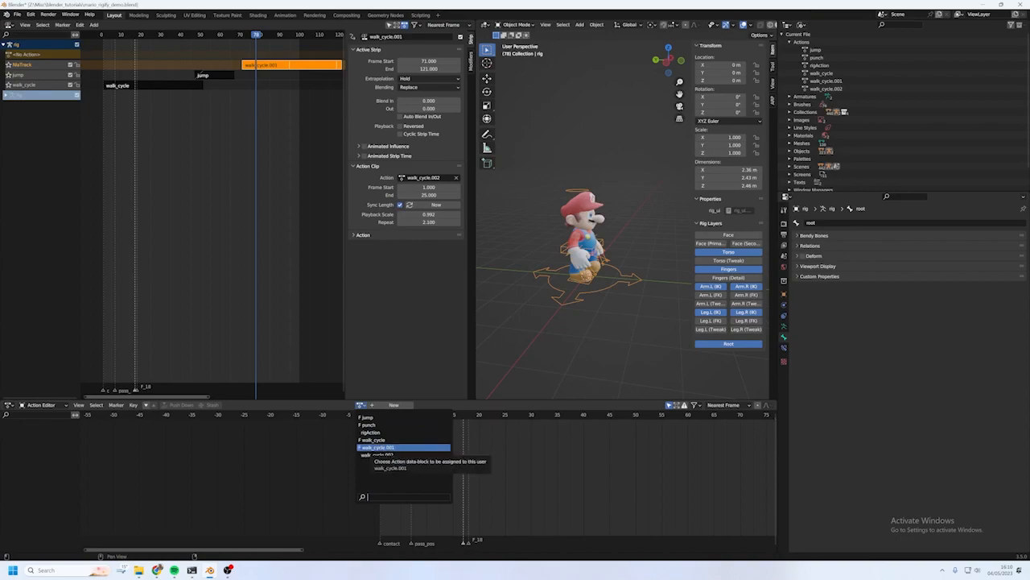
pyautogui.click(382, 447)
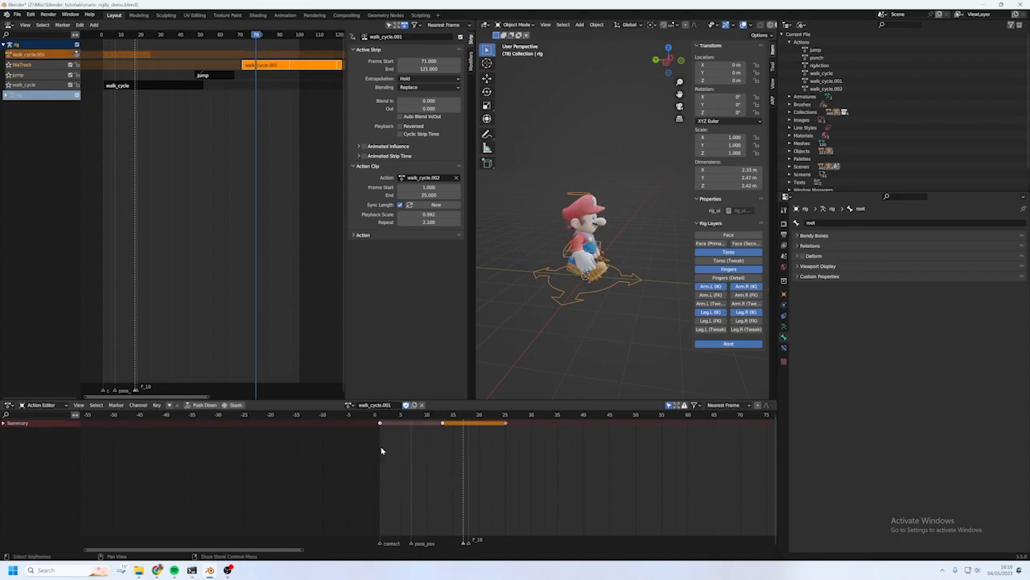
pyautogui.click(407, 406)
pyautogui.click(407, 407)
pyautogui.click(77, 53)
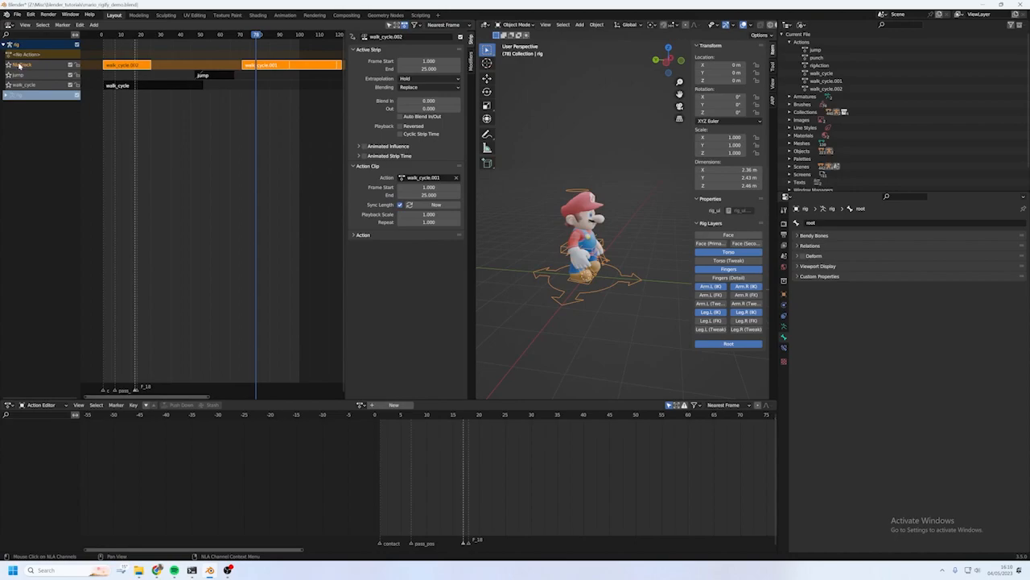
pyautogui.click(122, 66)
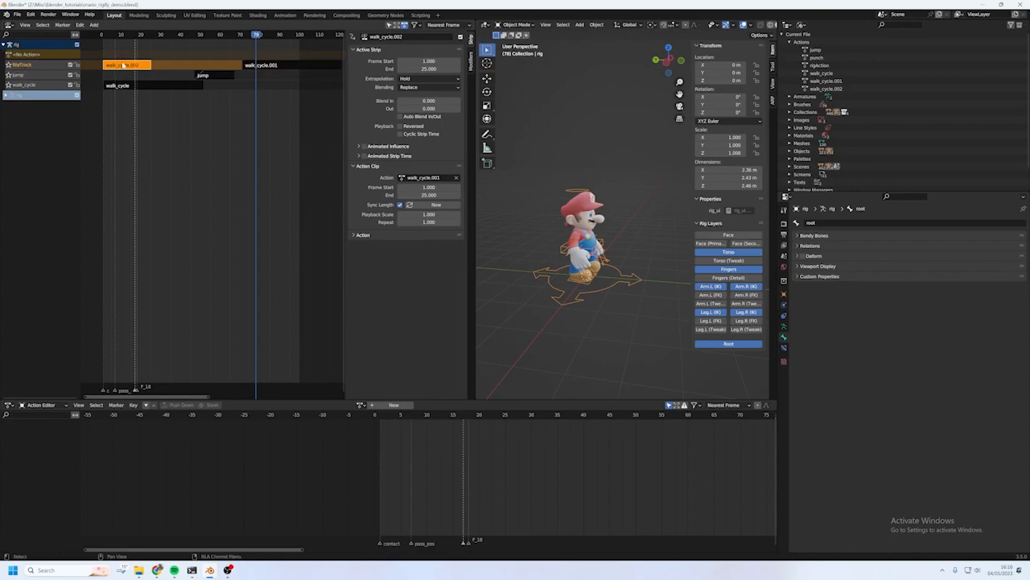
pyautogui.press('x')
# - Move the duplicated walk cycle strip into the walk_cycle track starting at frame 62, and play the sequence
pyautogui.click(266, 66)
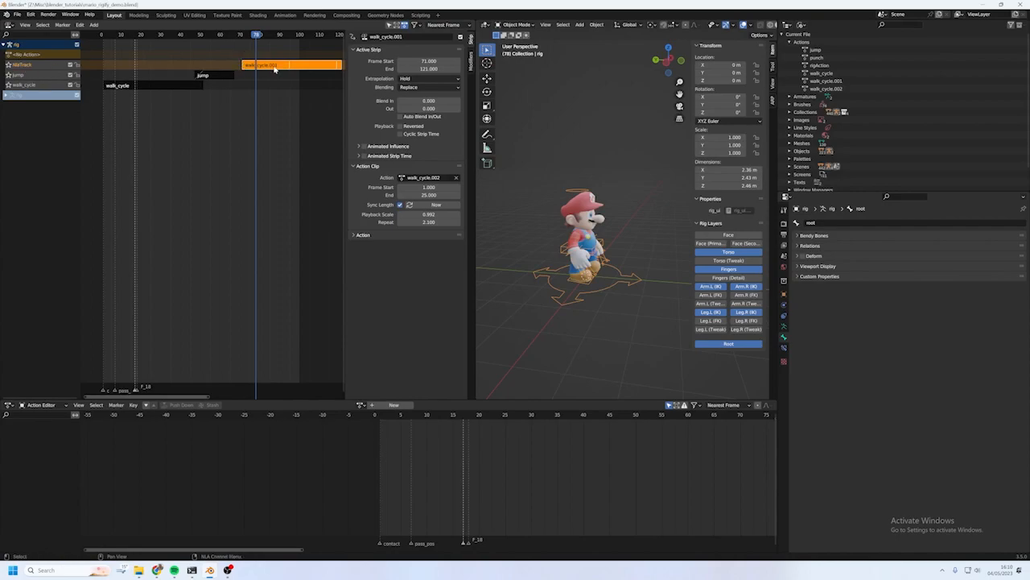
pyautogui.click(30, 86)
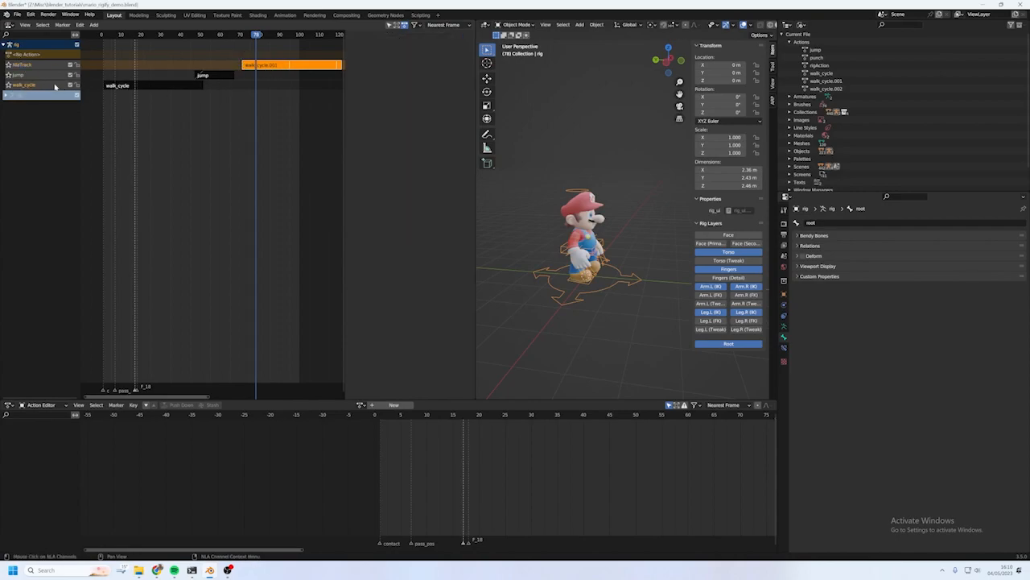
pyautogui.moveTo(271, 71); pyautogui.dragTo(241, 86)
pyautogui.click(177, 34)
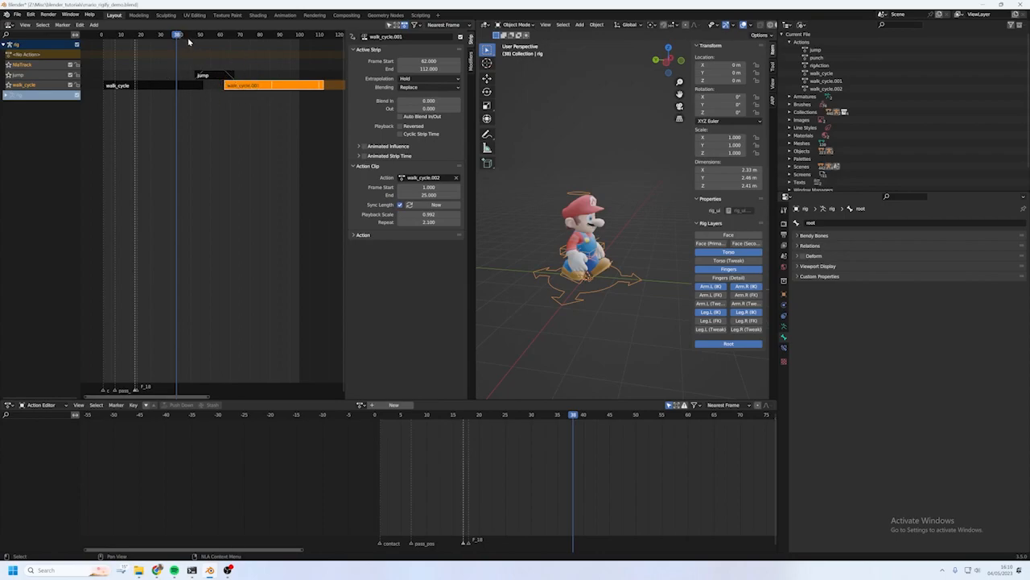
pyautogui.press('space')
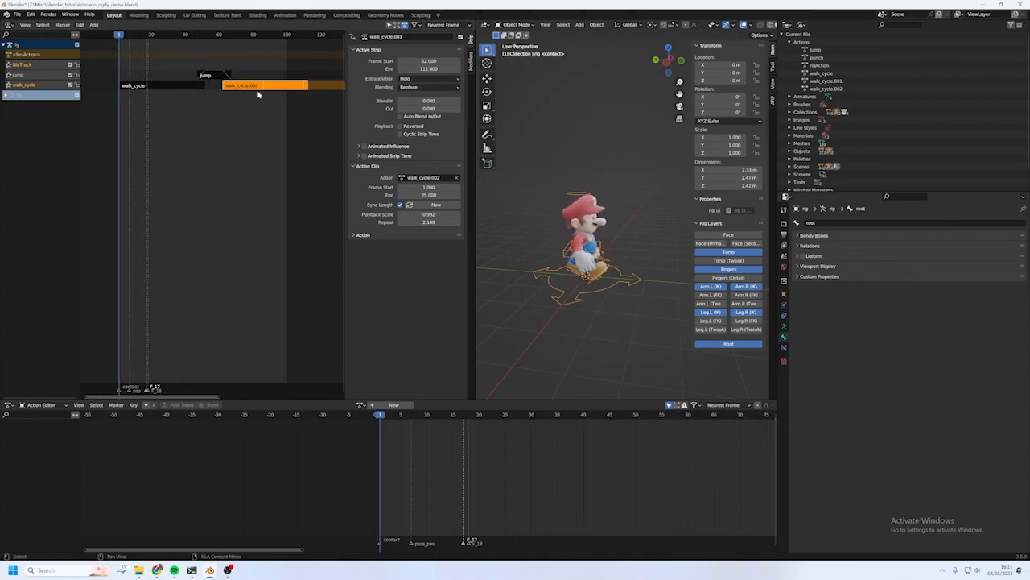
# - Reduce the duplicated walk cycle strip's Repeat to 1.590 so it ends near frame 100
pyautogui.keyDown('ctrl'); pyautogui.hscroll(3, 260, 96); pyautogui.keyUp('ctrl')
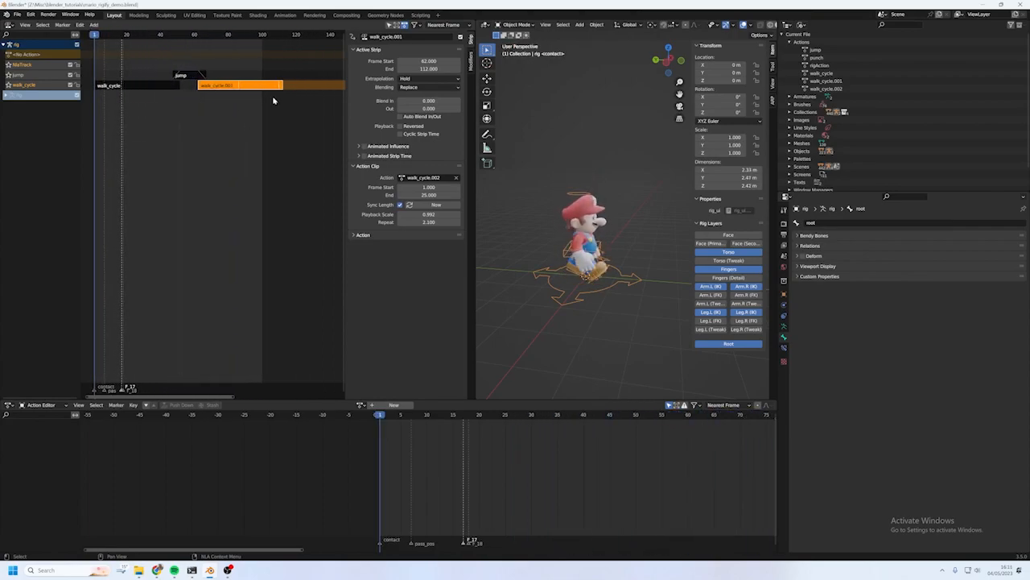
pyautogui.click(261, 34)
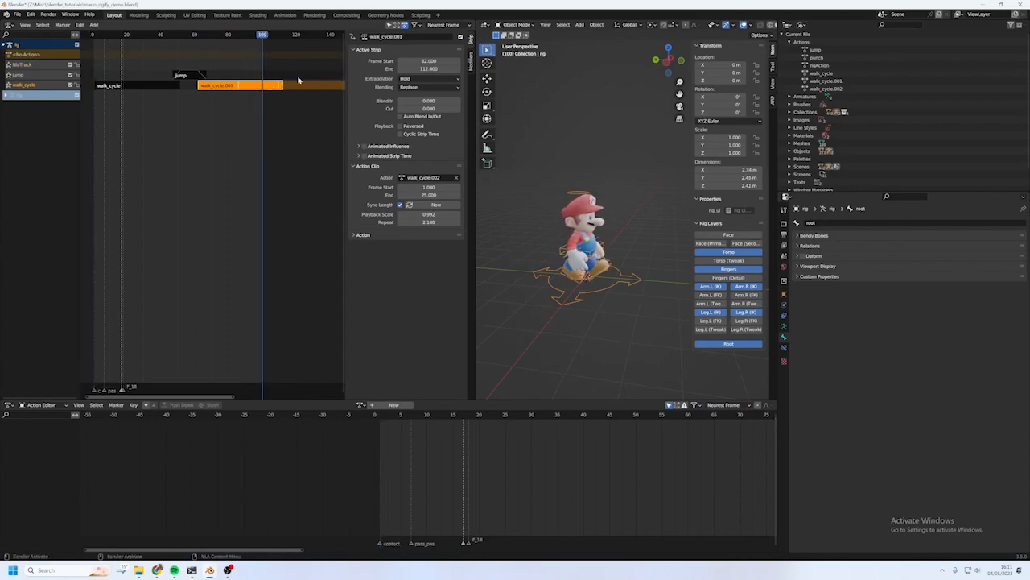
pyautogui.moveTo(429, 221)
pyautogui.mouseDown()
pyautogui.moveTo(442, 222)
pyautogui.moveTo(427, 221)
pyautogui.mouseUp()
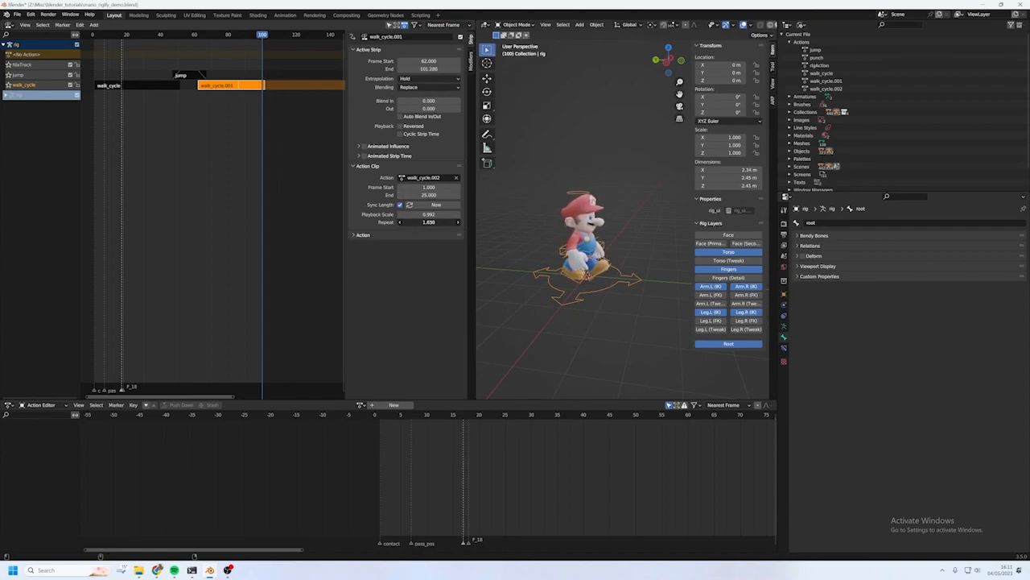
pyautogui.scroll(-3, 239, 102)
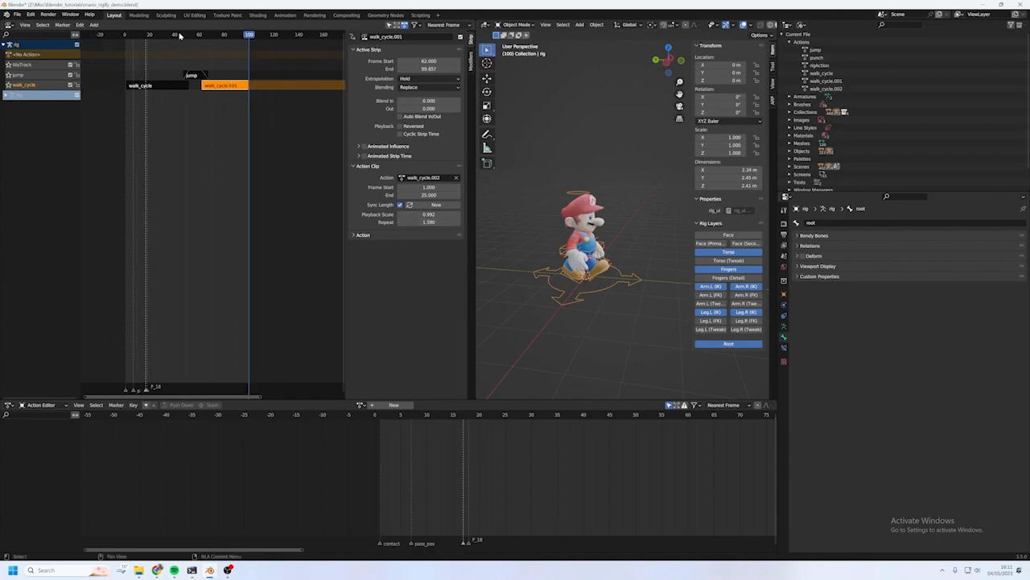
# - Play the walk and jump sequence near its start, deselect the strips, and return to frame 1
pyautogui.moveTo(138, 37); pyautogui.dragTo(126, 37)
pyautogui.press('space')
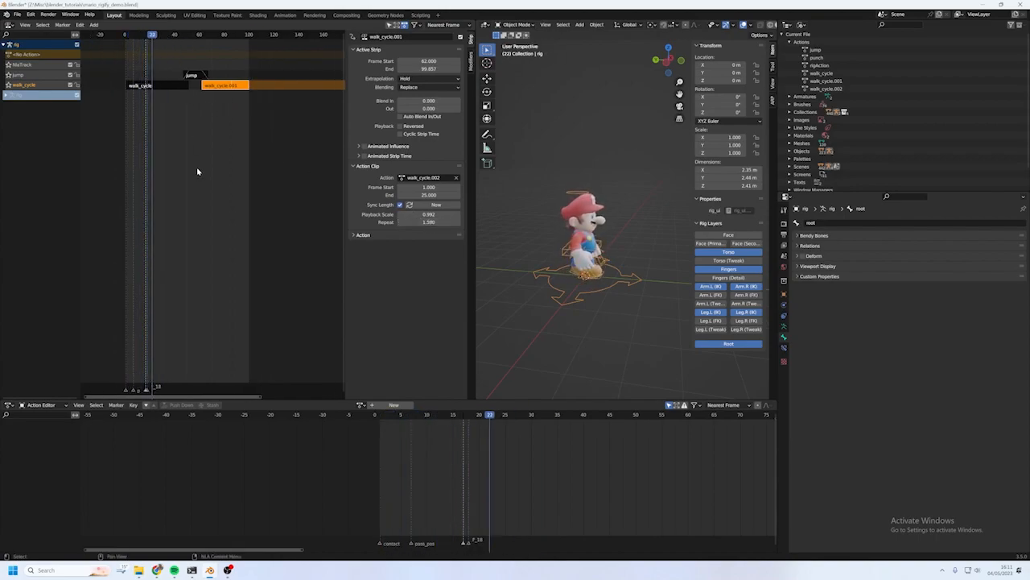
pyautogui.press('space')
pyautogui.click(196, 166)
pyautogui.click(126, 35)
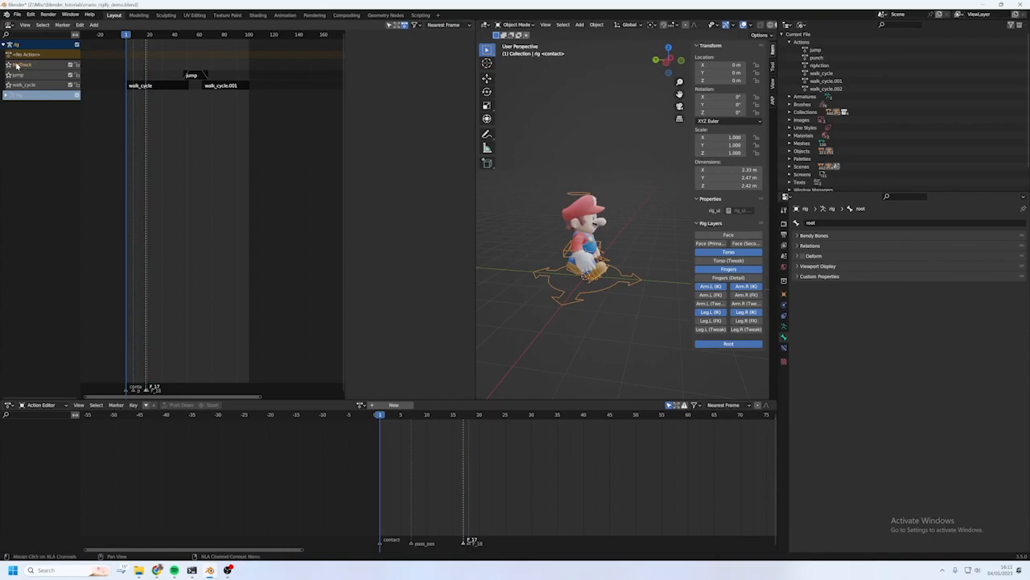
# - Delete the empty NLA track above the jump track
pyautogui.doubleClick(16, 66)
pyautogui.click(49, 149)
pyautogui.press('x')
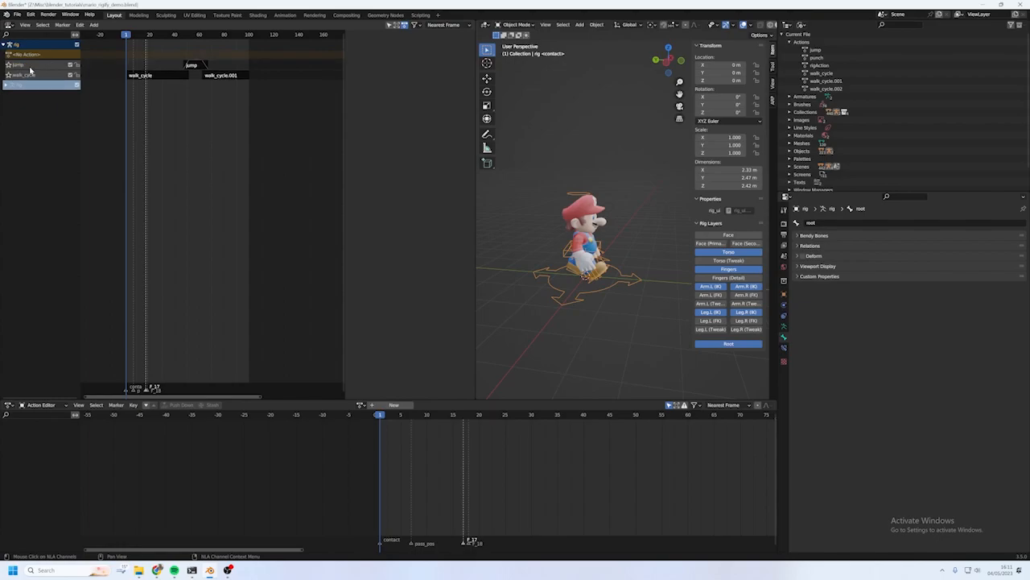
# - Add a new NLA track to the rig and rename it translate
pyautogui.click(93, 24)
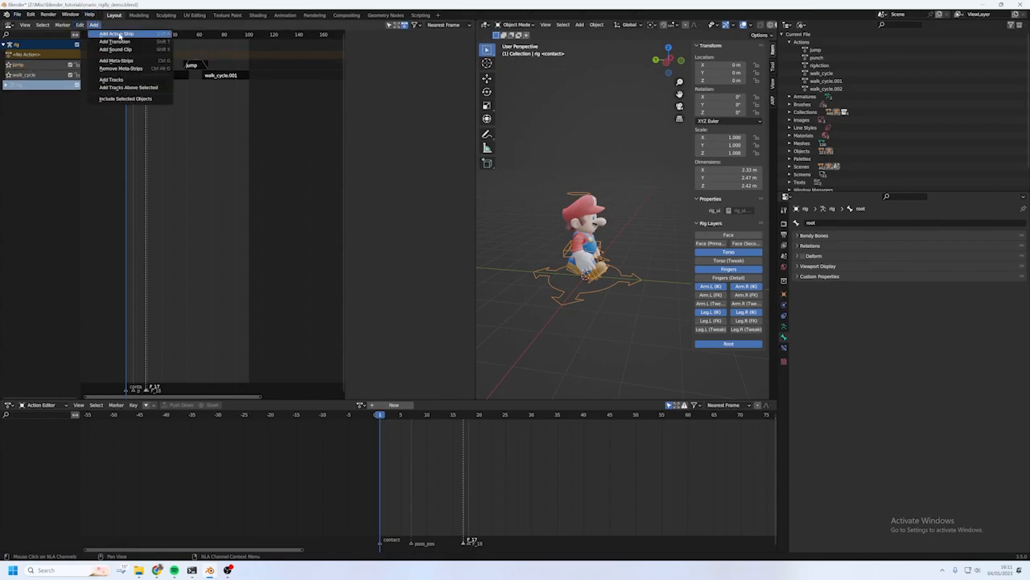
pyautogui.click(125, 82)
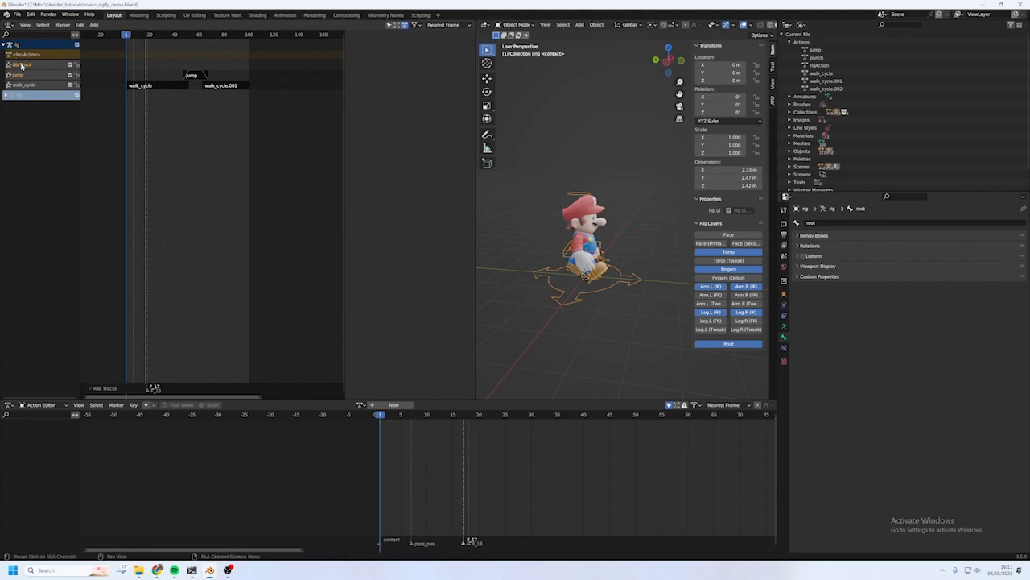
pyautogui.doubleClick(22, 65)
pyautogui.write('translate')
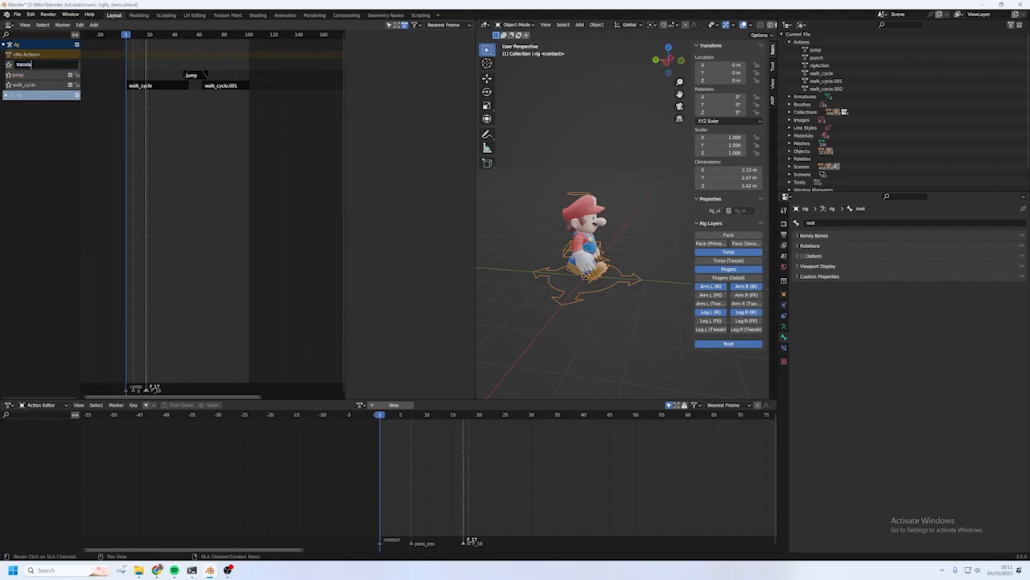
pyautogui.press('Return')
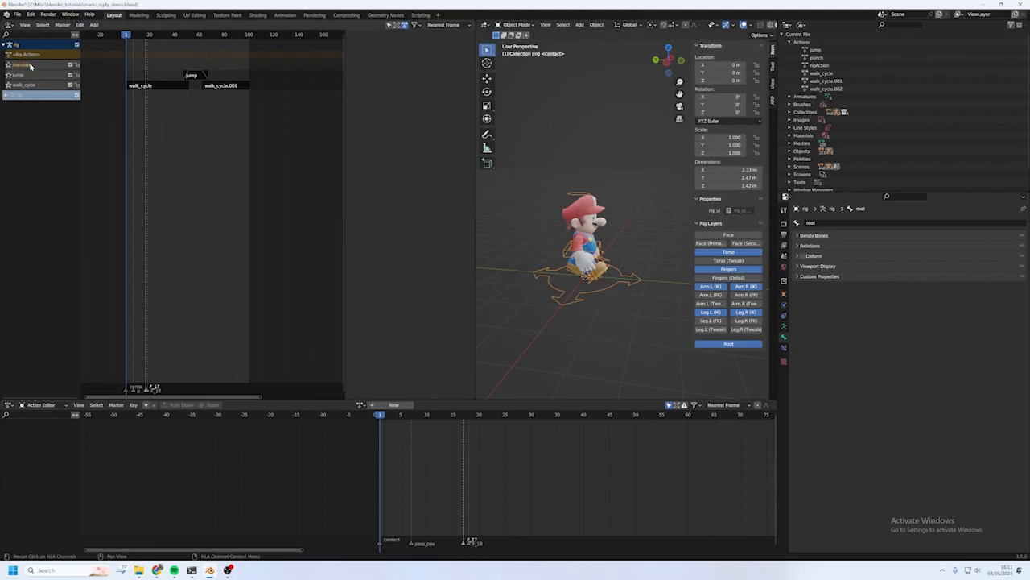
pyautogui.click(95, 25)
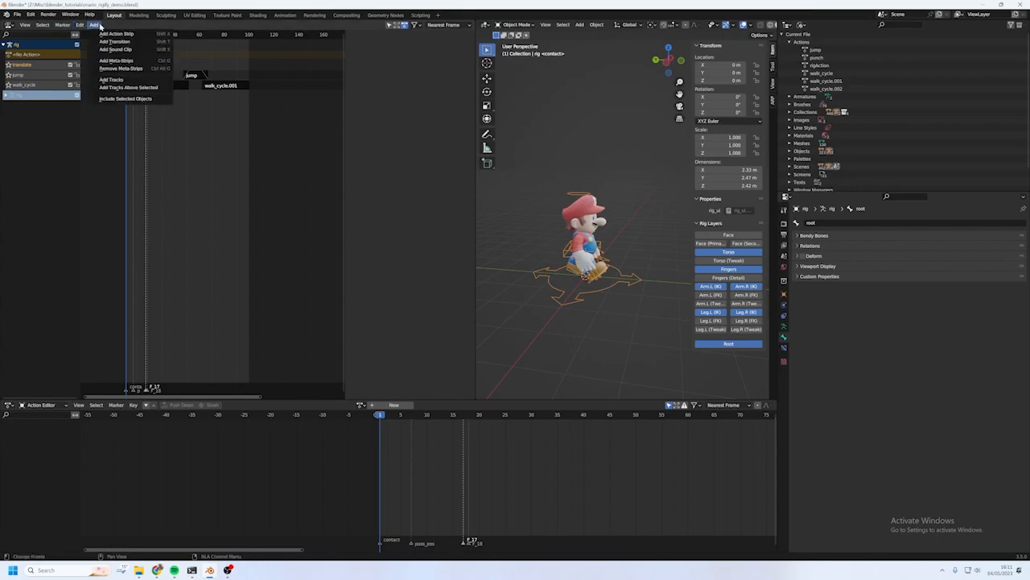
pyautogui.click(115, 80)
pyautogui.hotkey('ctrl', 'z')
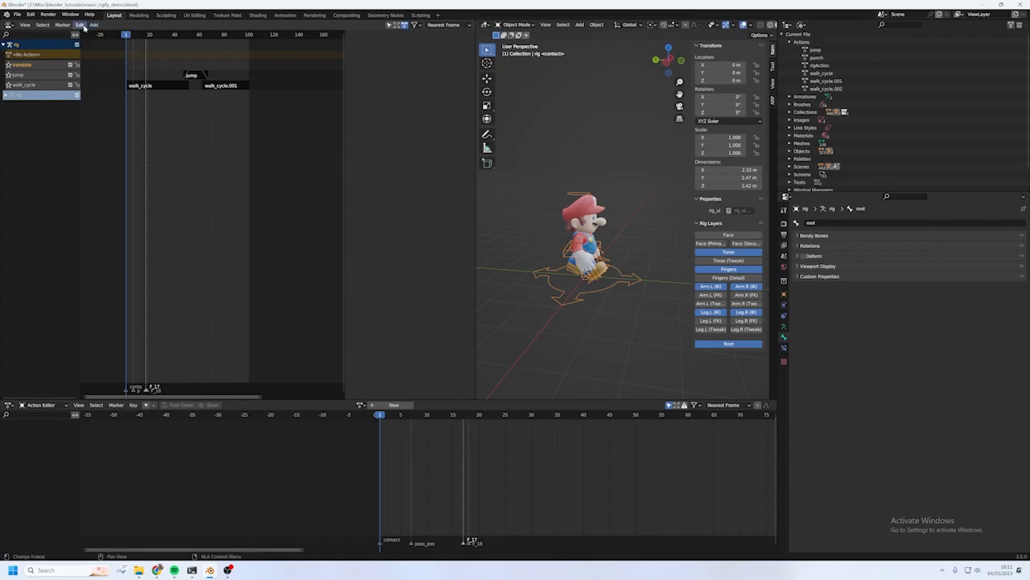
pyautogui.click(94, 25)
pyautogui.click(115, 34)
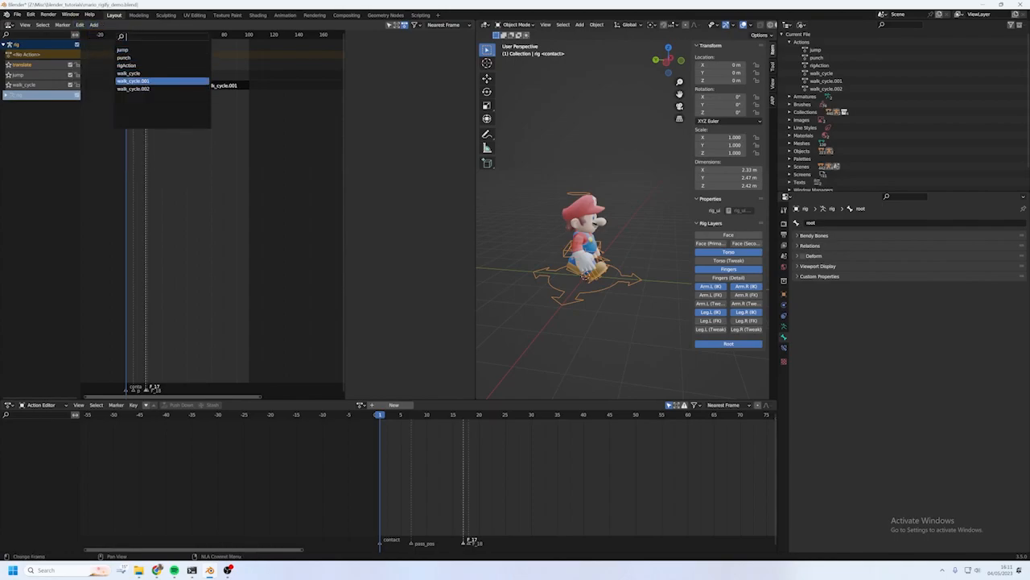
pyautogui.press('Escape')
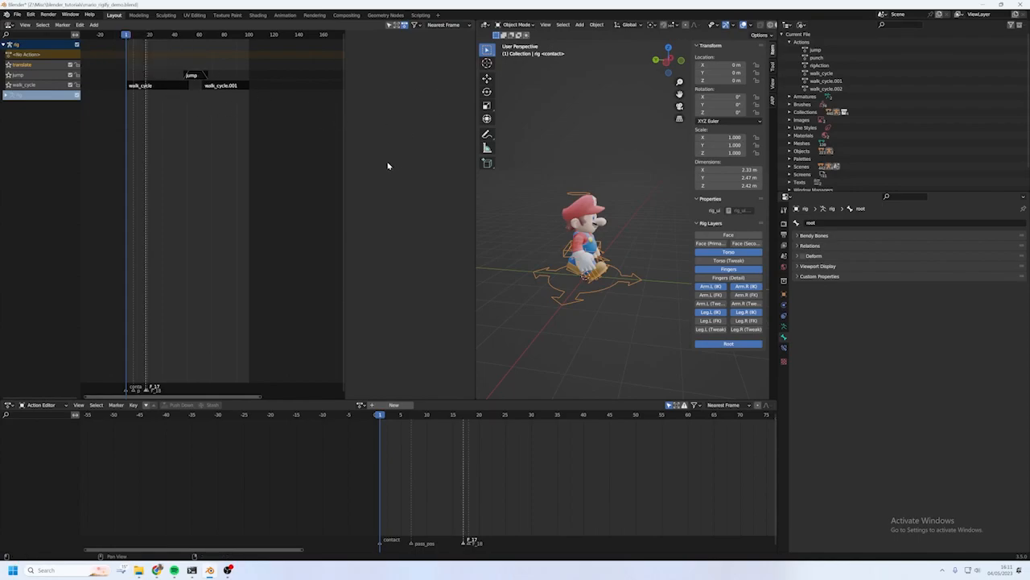
# - Hide the NLA editor's sidebar and widen the 3D viewport around the character
pyautogui.press('n')
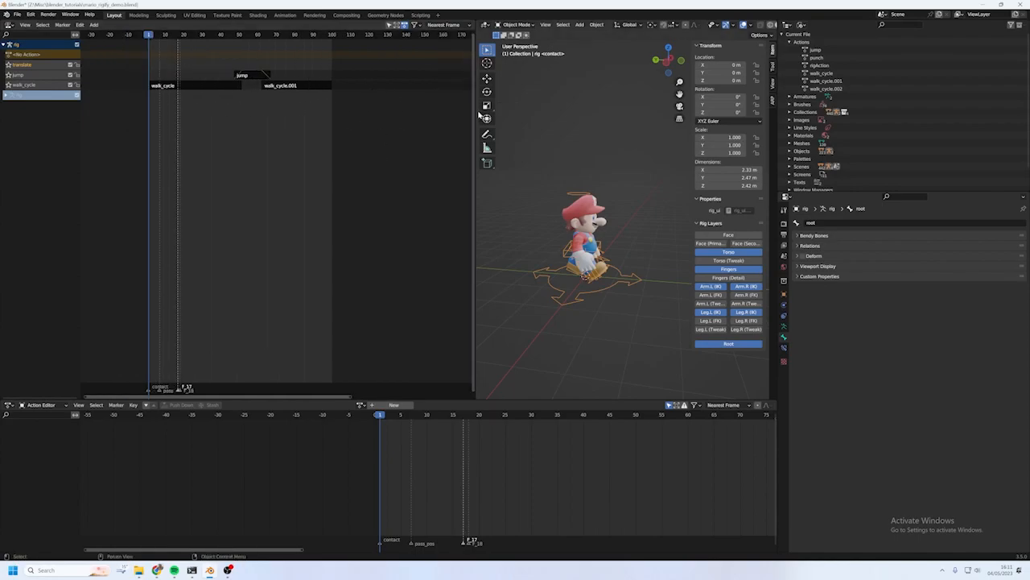
pyautogui.moveTo(474, 112); pyautogui.dragTo(348, 133)
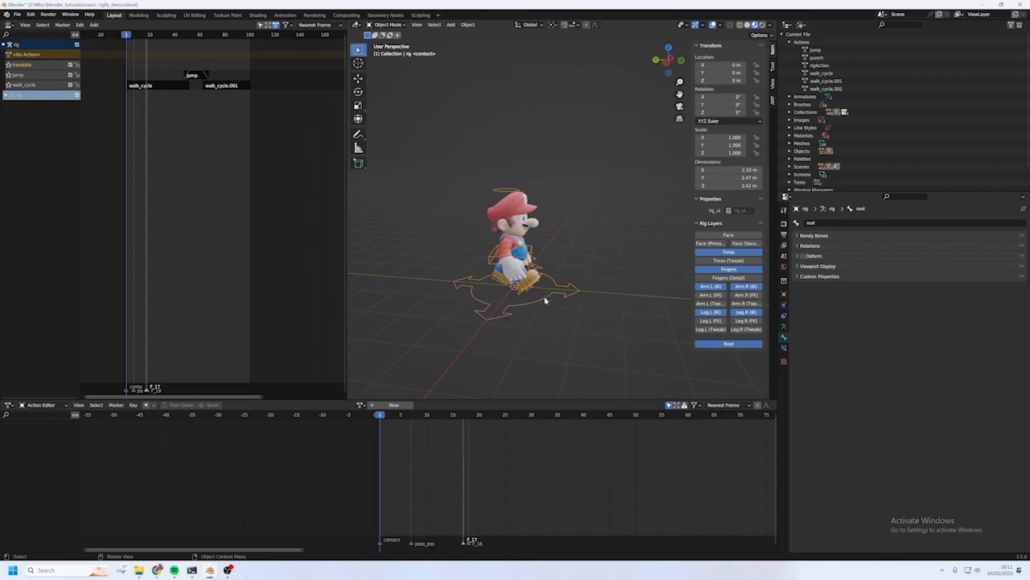
pyautogui.moveTo(542, 298); pyautogui.dragTo(454, 373, button='middle')
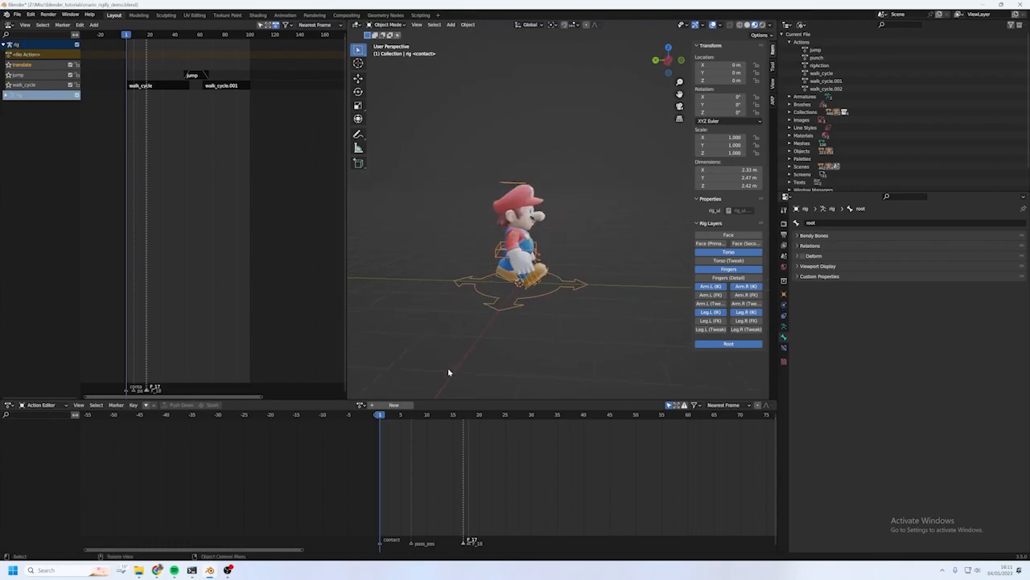
# - Create a new action for the rig and name it translate
pyautogui.click(394, 405)
pyautogui.doubleClick(383, 406)
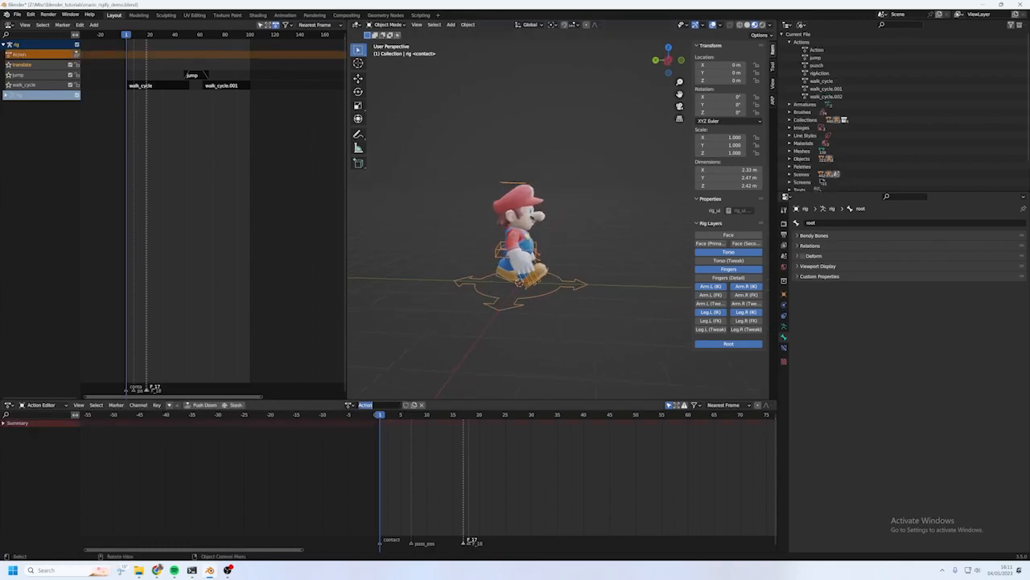
pyautogui.write('w')
pyautogui.press('Return')
# - In Pose Mode, move the root bone to about Y 5.09 m and keyframe location, rotation, scale and custom properties at frame 1
pyautogui.hotkey('ctrl', 'Tab')
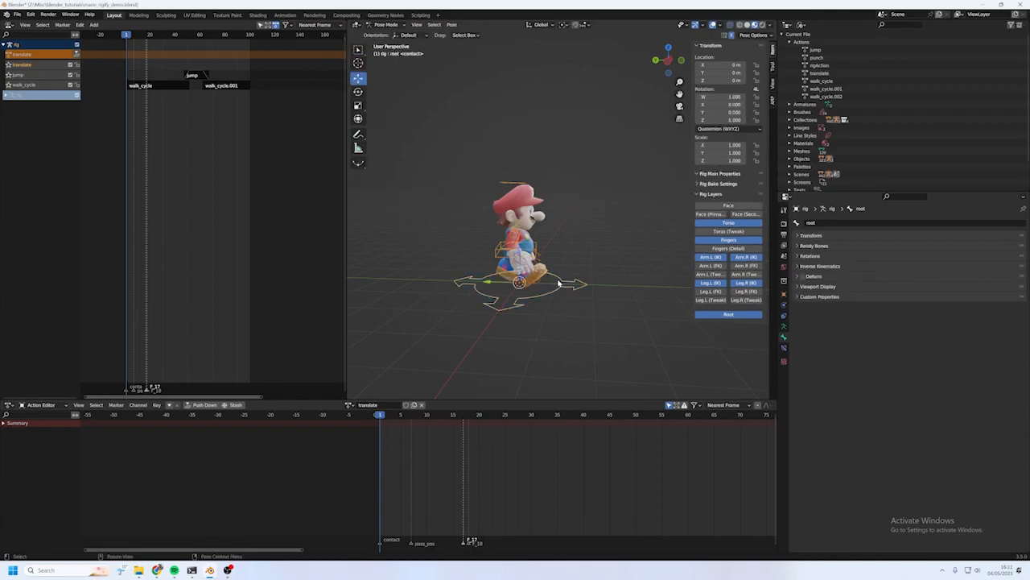
pyautogui.scroll(-3, 558, 284)
pyautogui.moveTo(513, 256); pyautogui.dragTo(520, 269, button='middle')
pyautogui.moveTo(513, 260); pyautogui.dragTo(403, 266)
pyautogui.press('i')
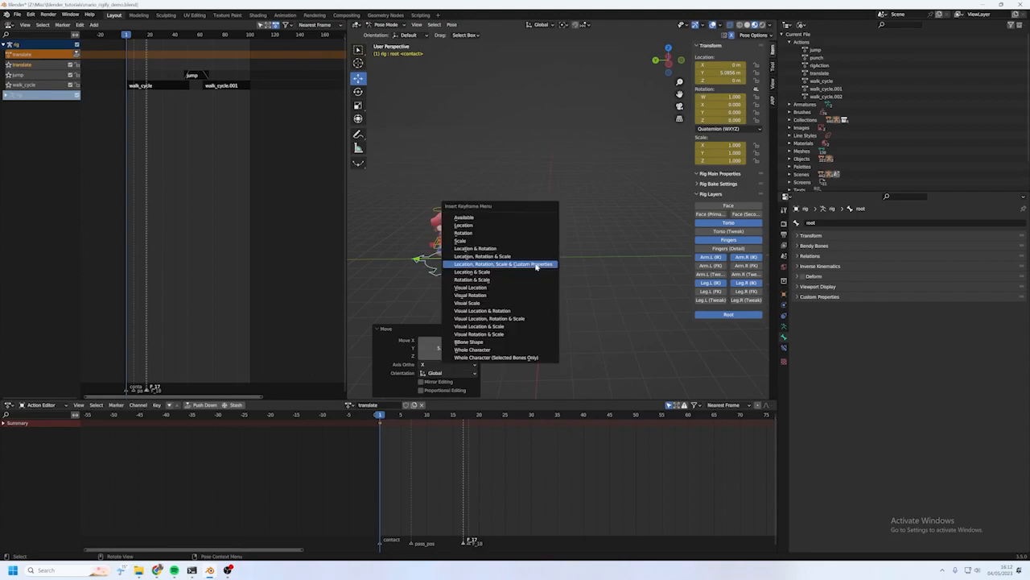
pyautogui.click(535, 266)
# - At frame 20, move the root bone along Y by about -8.8 m and play the motion
pyautogui.moveTo(382, 417); pyautogui.dragTo(479, 419)
pyautogui.moveTo(418, 260); pyautogui.dragTo(581, 258)
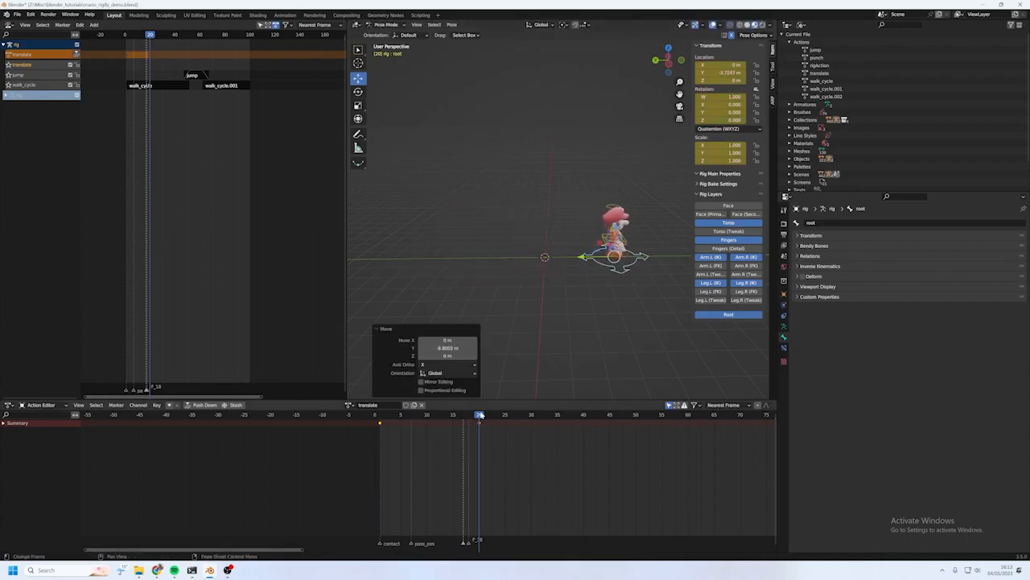
pyautogui.press('space')
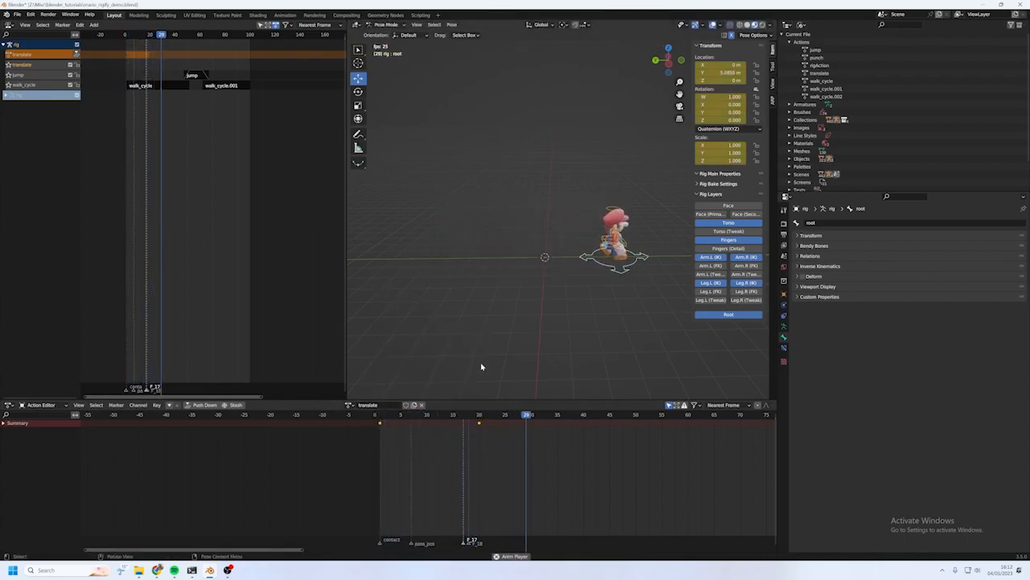
pyautogui.press('Escape')
# - Shift the root bone's frame 20 keyframe by 80 frames to frame 100, and play the translate action
pyautogui.scroll(-1, 511, 434)
pyautogui.moveTo(510, 435); pyautogui.dragTo(442, 417)
pyautogui.moveTo(493, 439); pyautogui.dragTo(418, 453, button='middle')
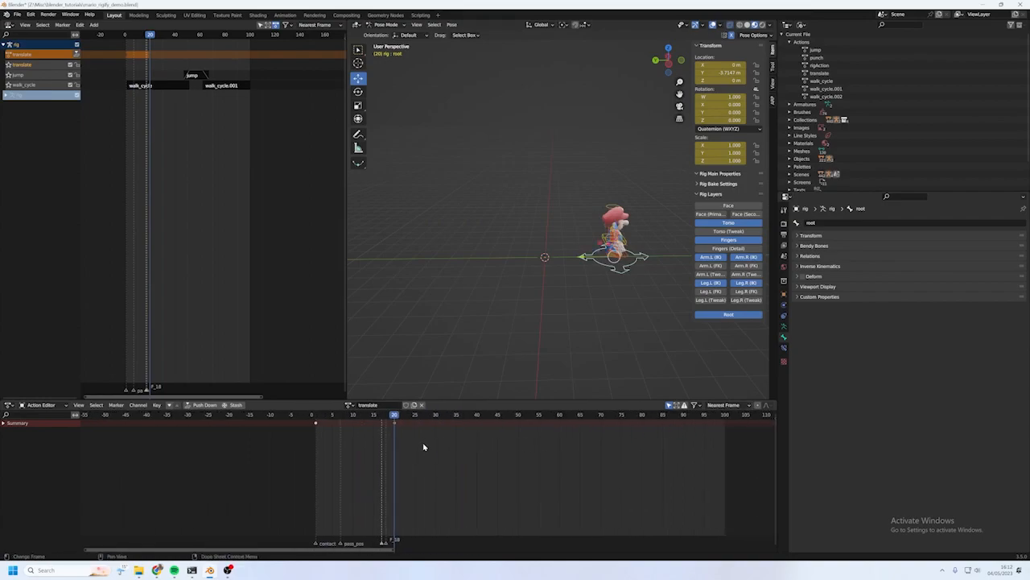
pyautogui.press('g')
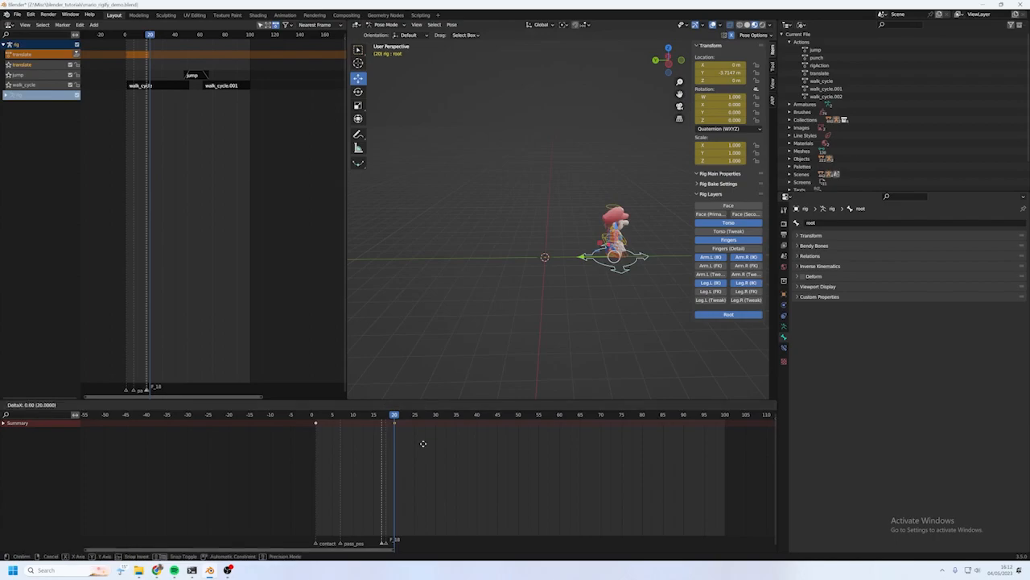
pyautogui.write('80')
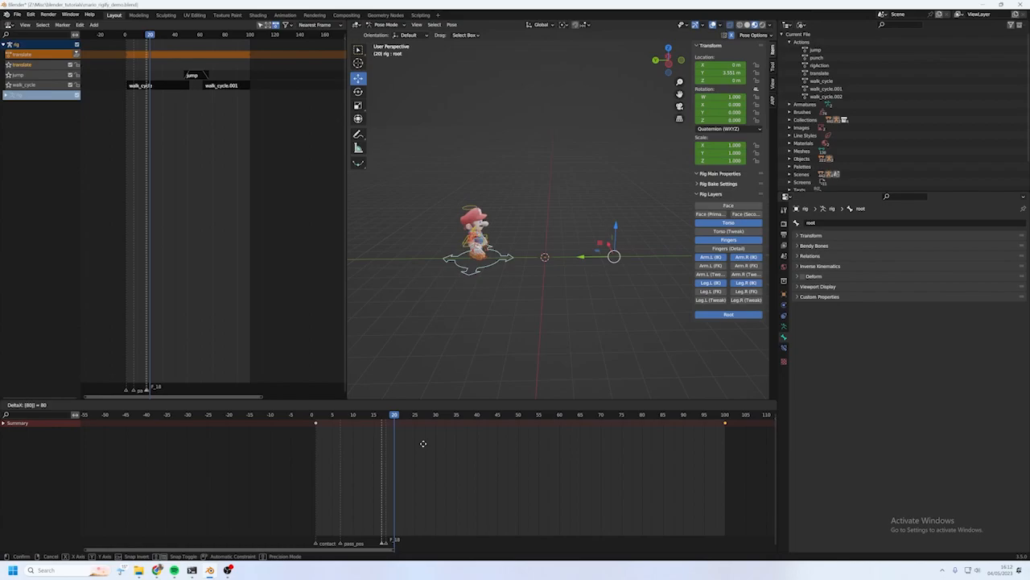
pyautogui.press('Return')
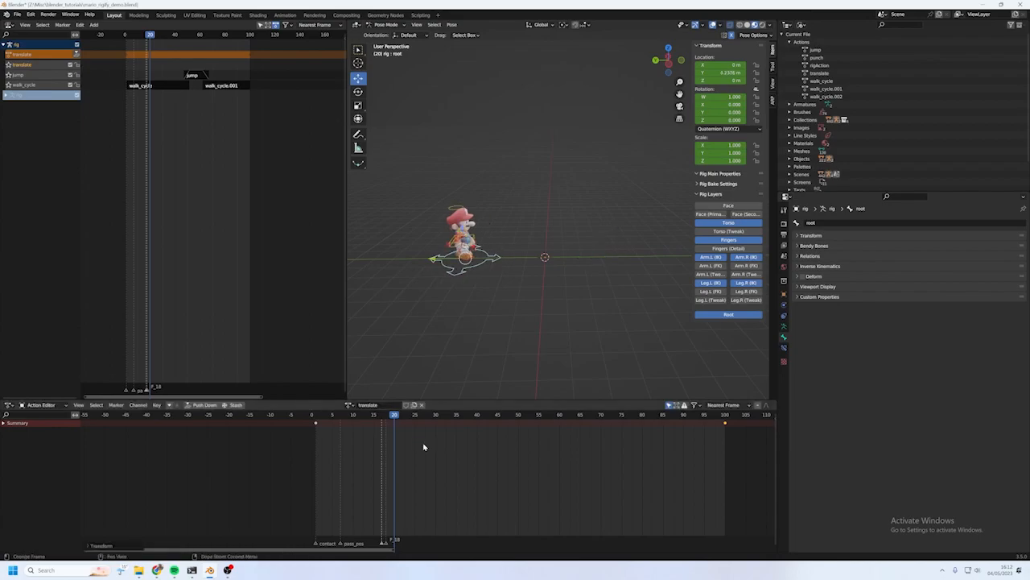
pyautogui.click(322, 416)
pyautogui.press('space')
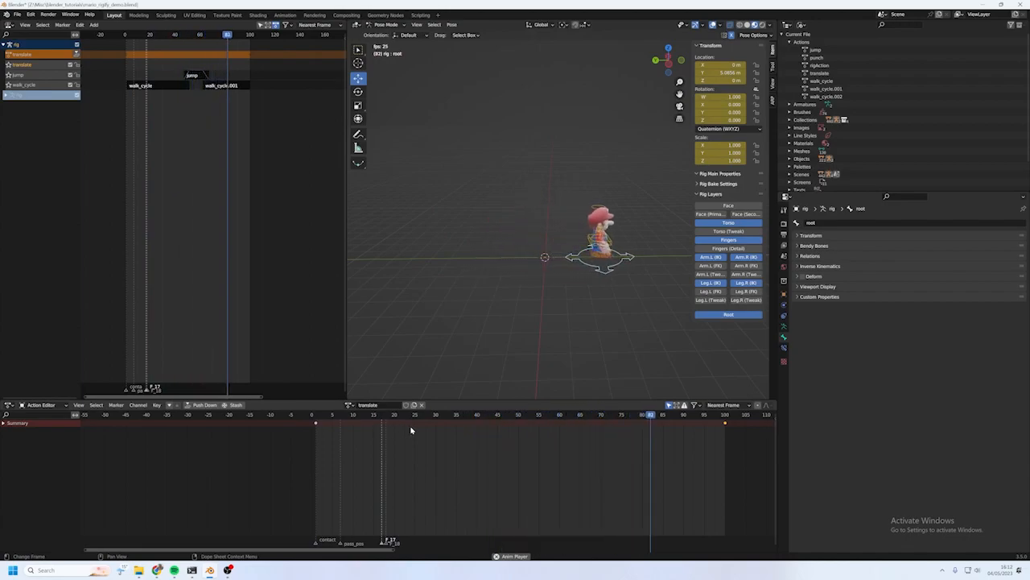
pyautogui.press('space')
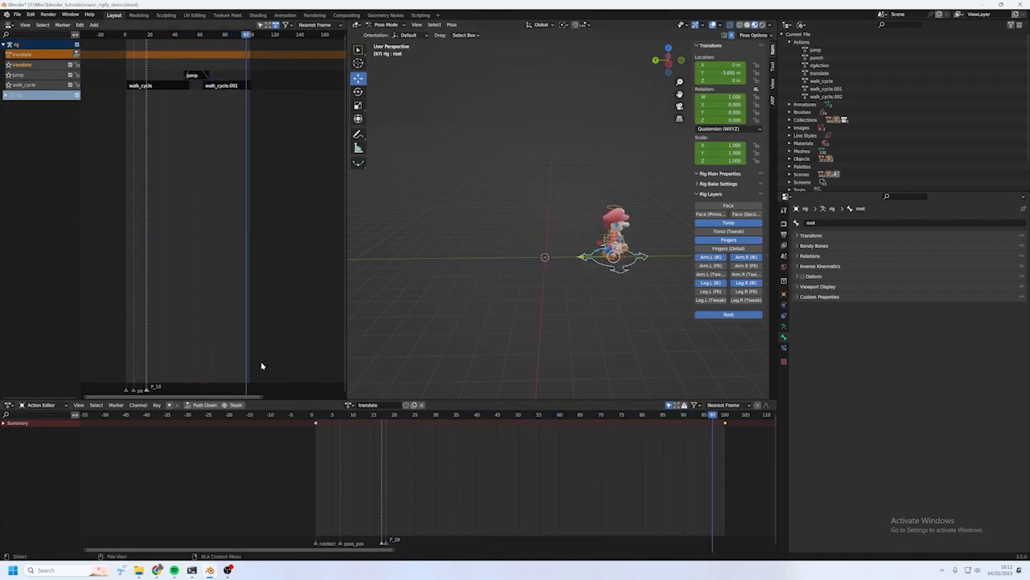
# - Push the translate action down as a strip in the translate NLA track, and play the sequence
pyautogui.click(77, 54)
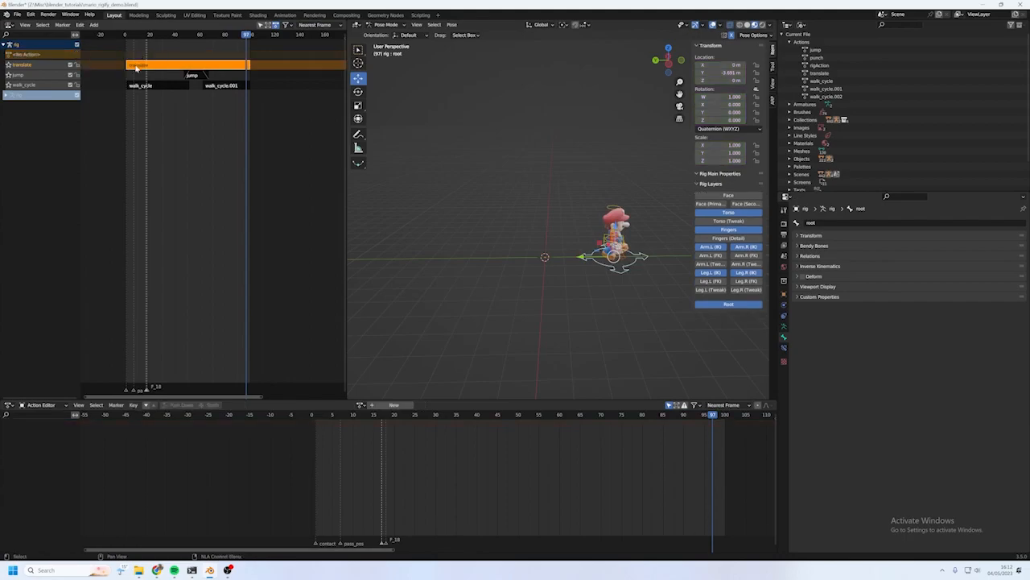
pyautogui.hotkey('shift', 'Left')
pyautogui.press('space')
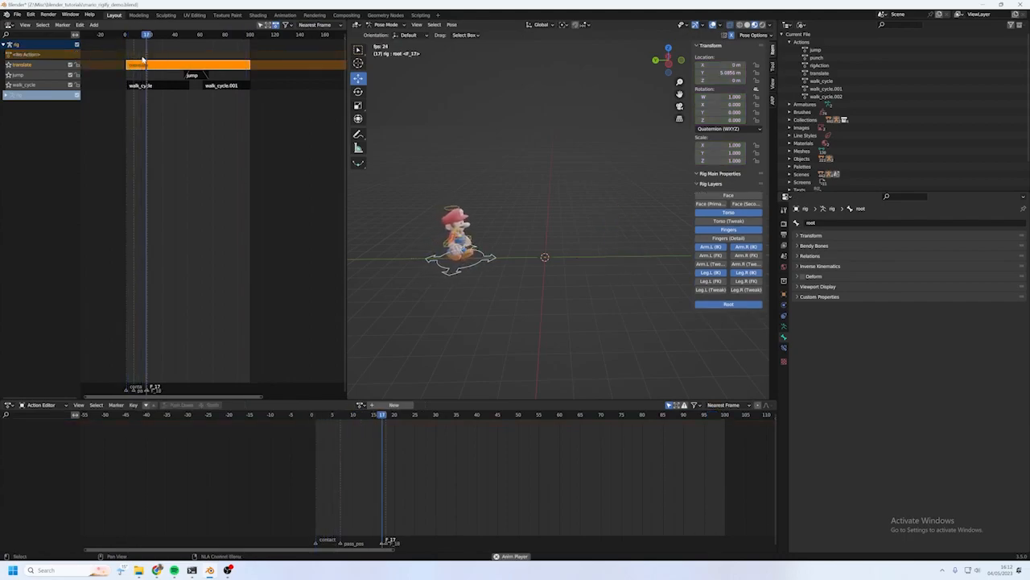
pyautogui.press('space')
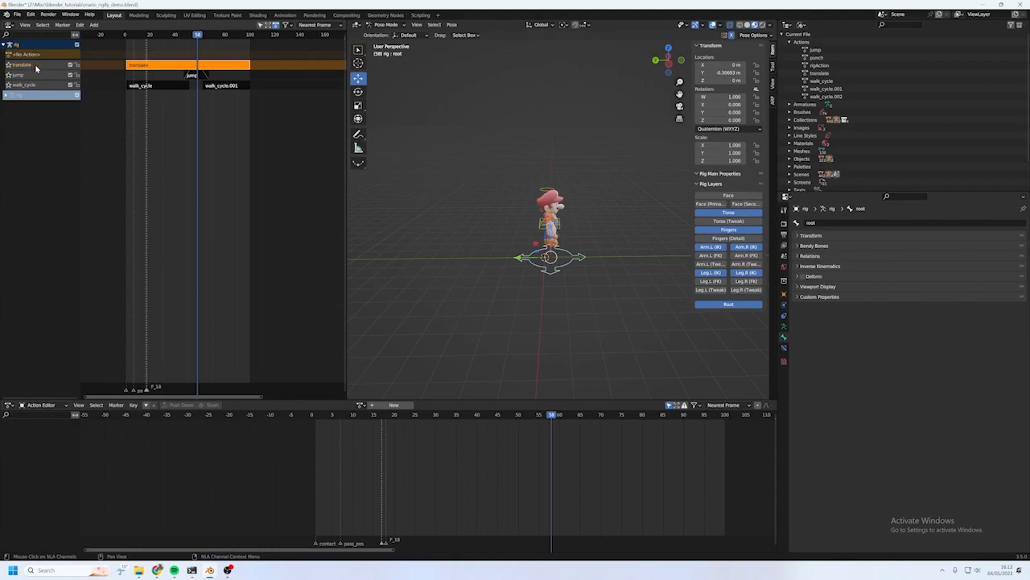
# - Reorder the translate track to the bottom of the NLA stack and play the sequence
pyautogui.rightClick(36, 69)
pyautogui.moveTo(72, 66)
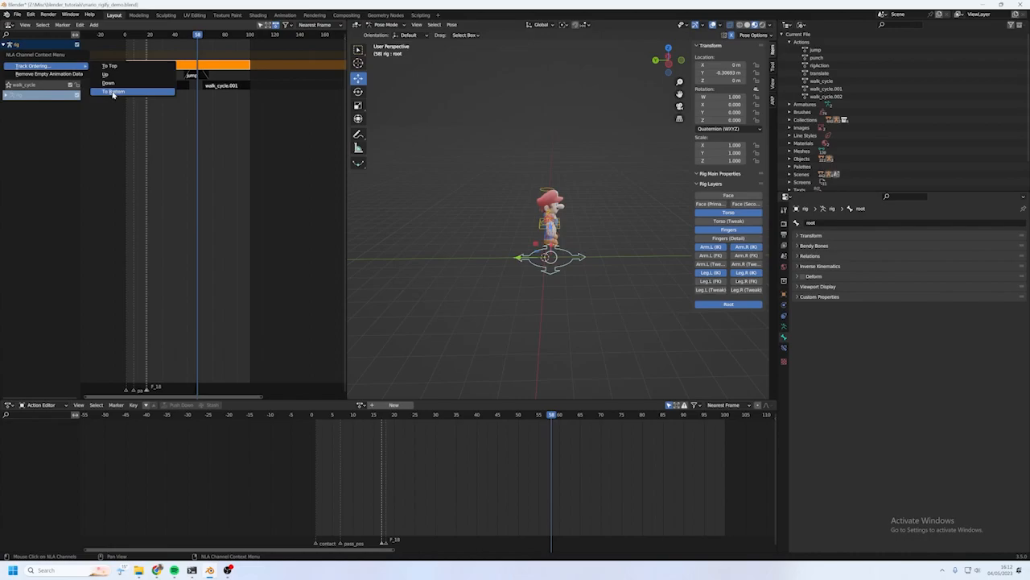
pyautogui.click(113, 93)
pyautogui.press('space')
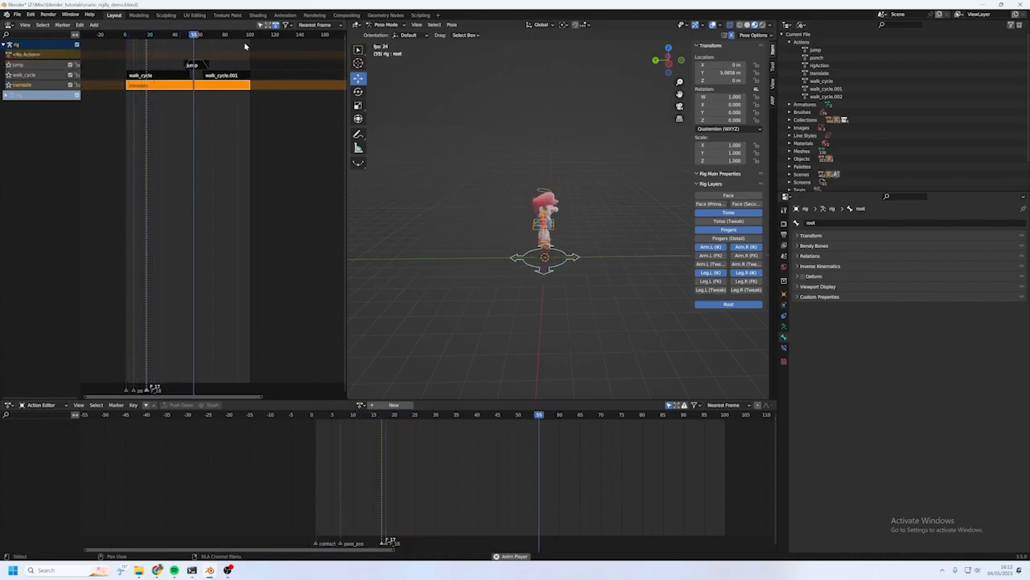
pyautogui.press('space')
# - With the first walk_cycle strip selected, keyframe the root bone's location, rotation, scale and custom properties at frame 27
pyautogui.click(159, 35)
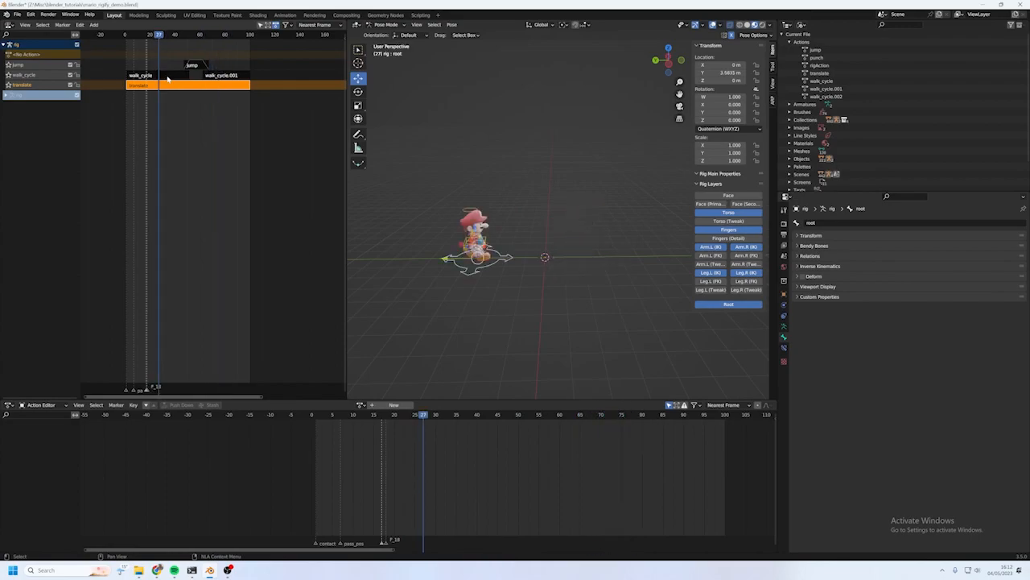
pyautogui.click(168, 77)
pyautogui.click(521, 256)
pyautogui.click(503, 256)
pyautogui.click(501, 256)
pyautogui.press('i')
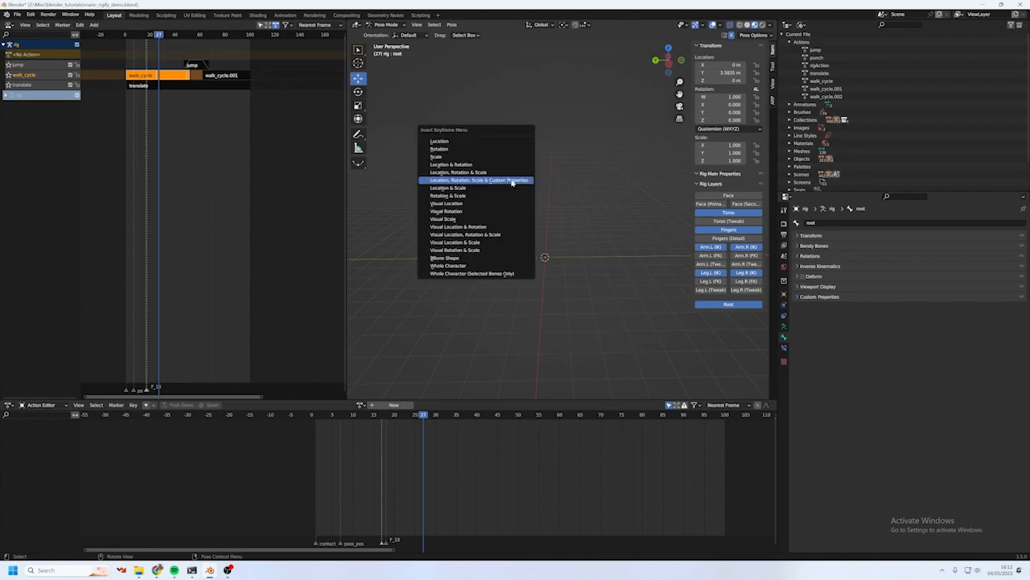
pyautogui.click(512, 180)
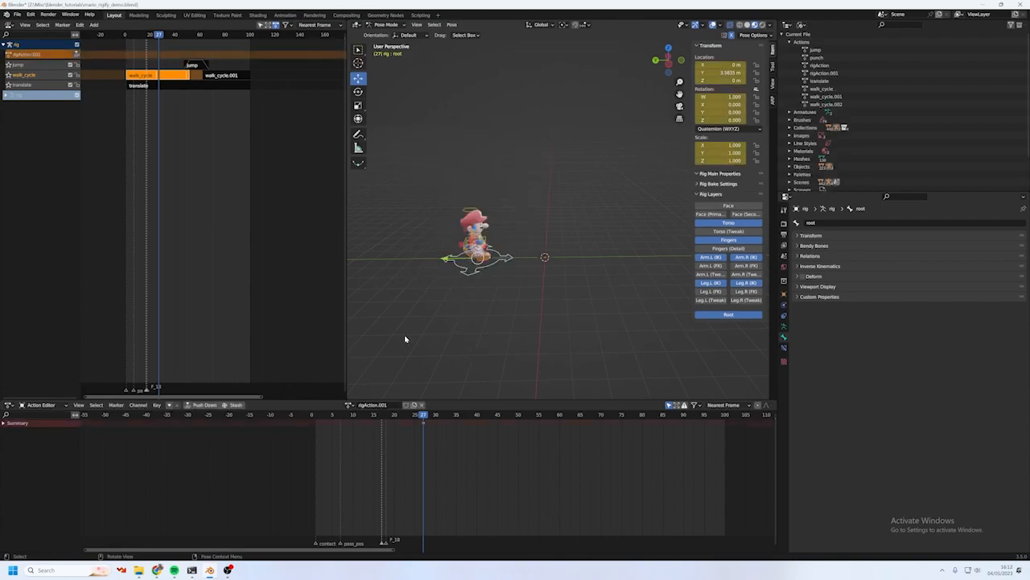
# - Play the sequence from frame 0 to check how the new root keyframe affects the translation, and go to frame 23
pyautogui.click(133, 33)
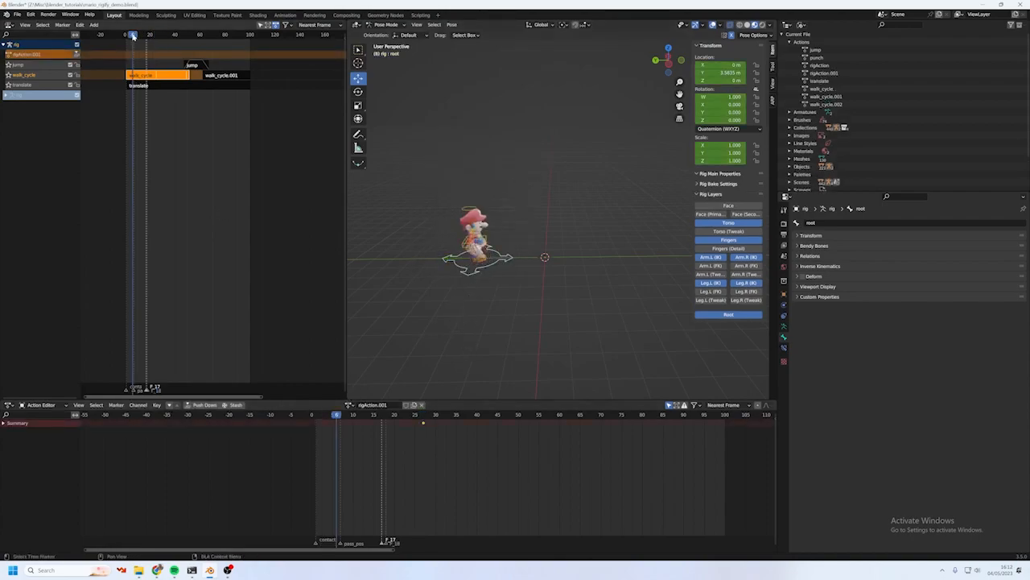
pyautogui.moveTo(132, 43); pyautogui.dragTo(125, 45)
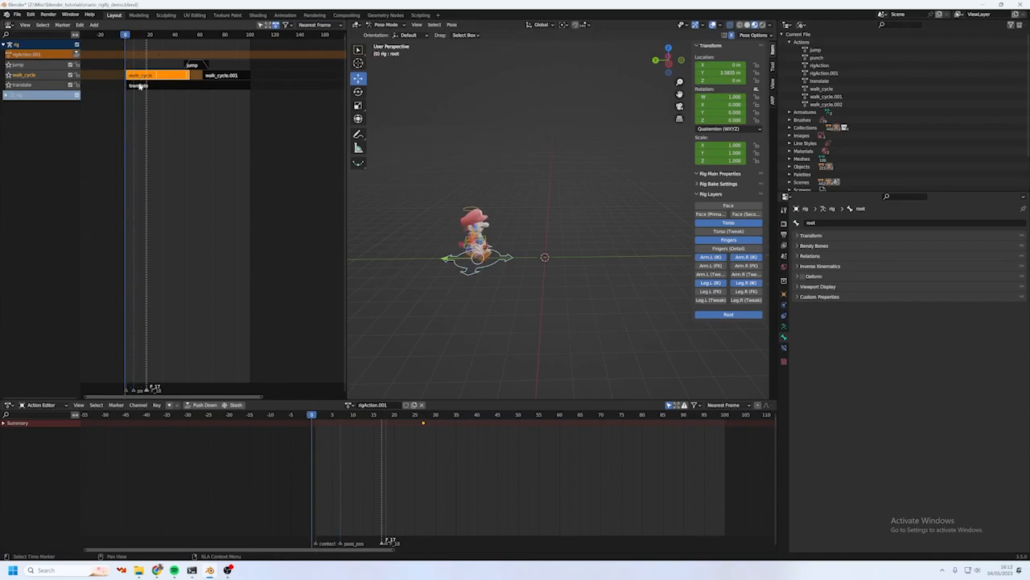
pyautogui.press('space')
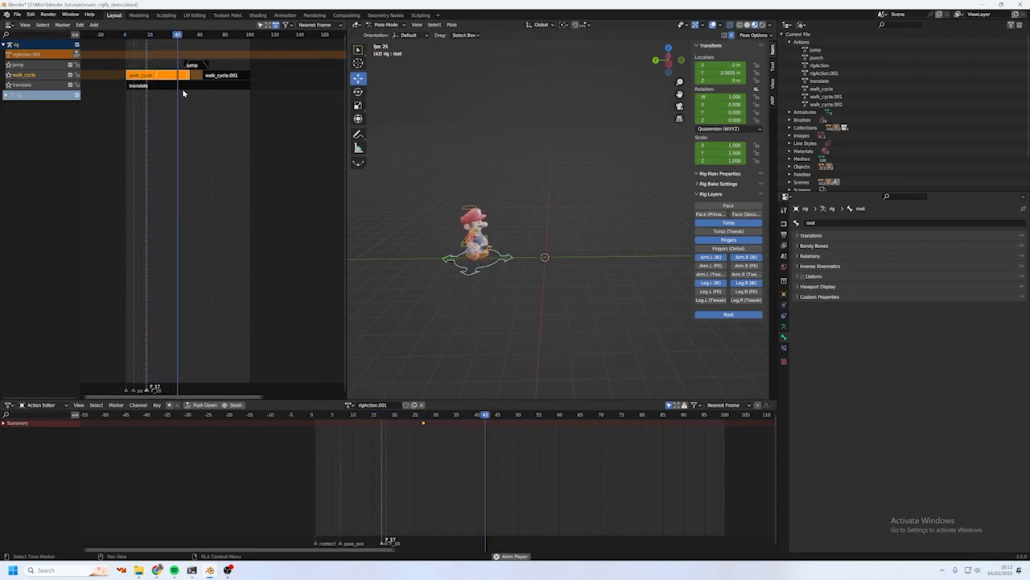
pyautogui.press('space')
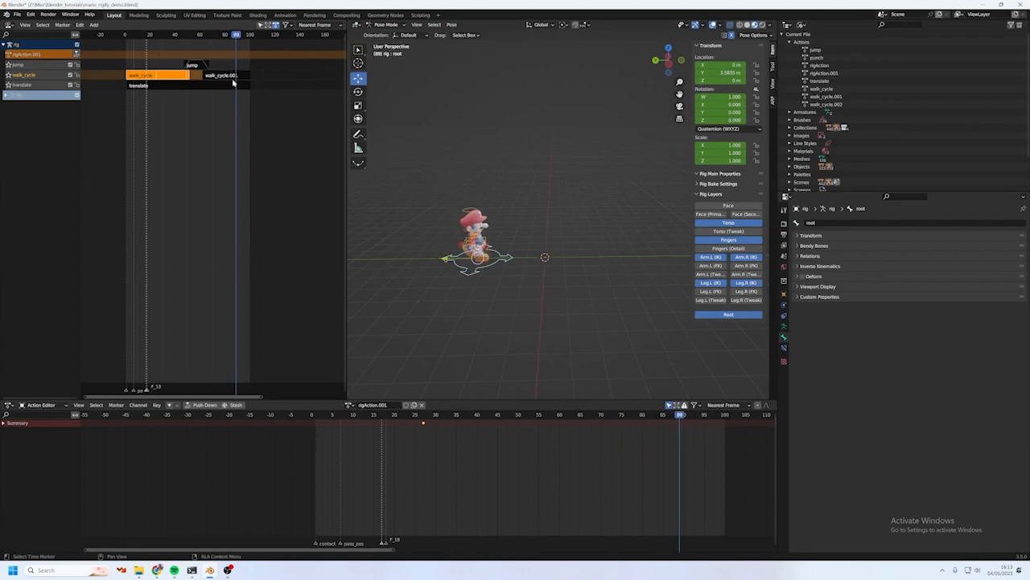
pyautogui.click(153, 35)
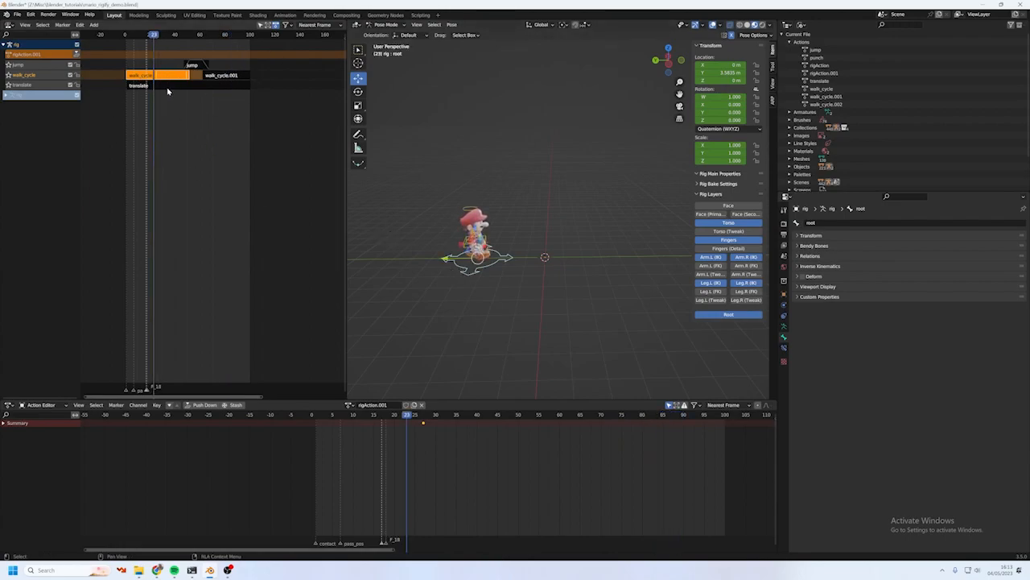
# - Compare the frame ranges of the translate, walk_cycle, jump and walk_cycle.001 strips and inspect the root bone they drive
pyautogui.click(153, 86)
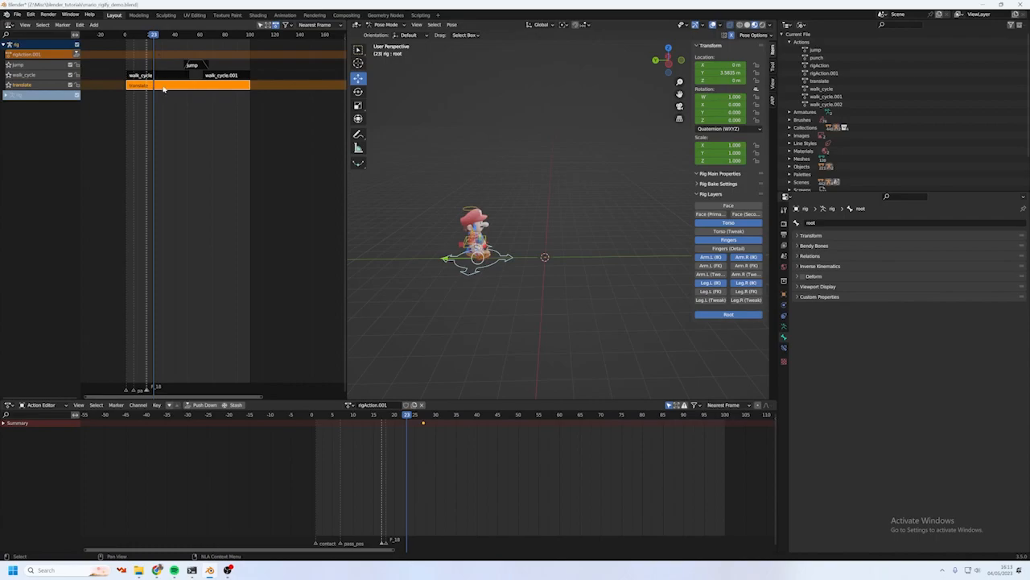
pyautogui.click(164, 75)
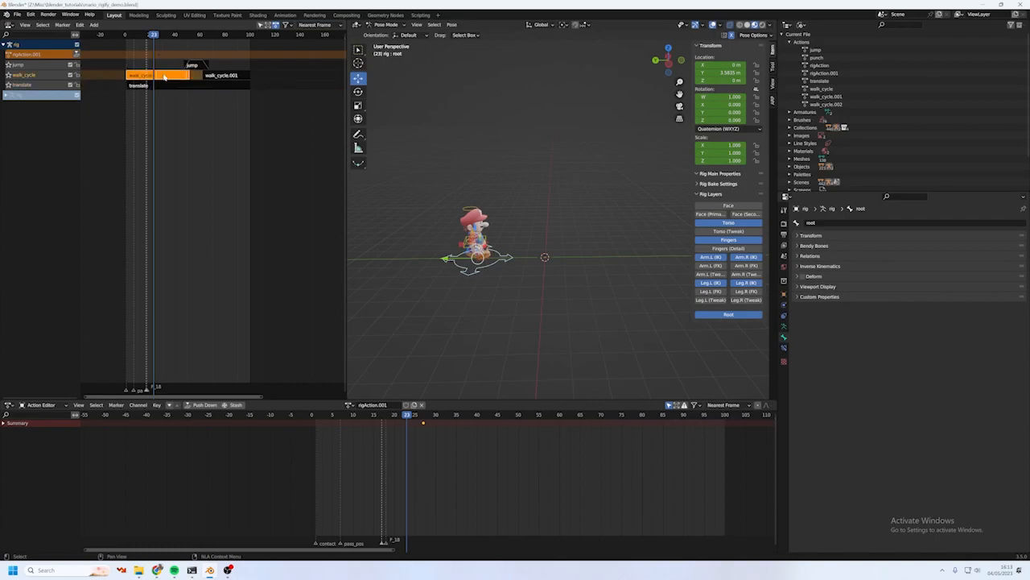
pyautogui.click(156, 85)
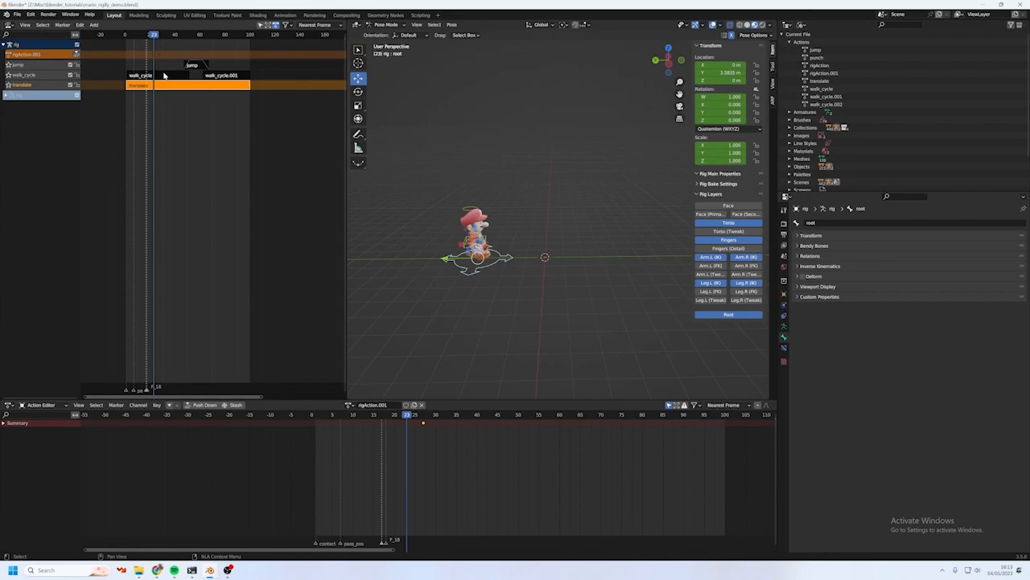
pyautogui.click(165, 76)
pyautogui.click(193, 66)
pyautogui.click(217, 75)
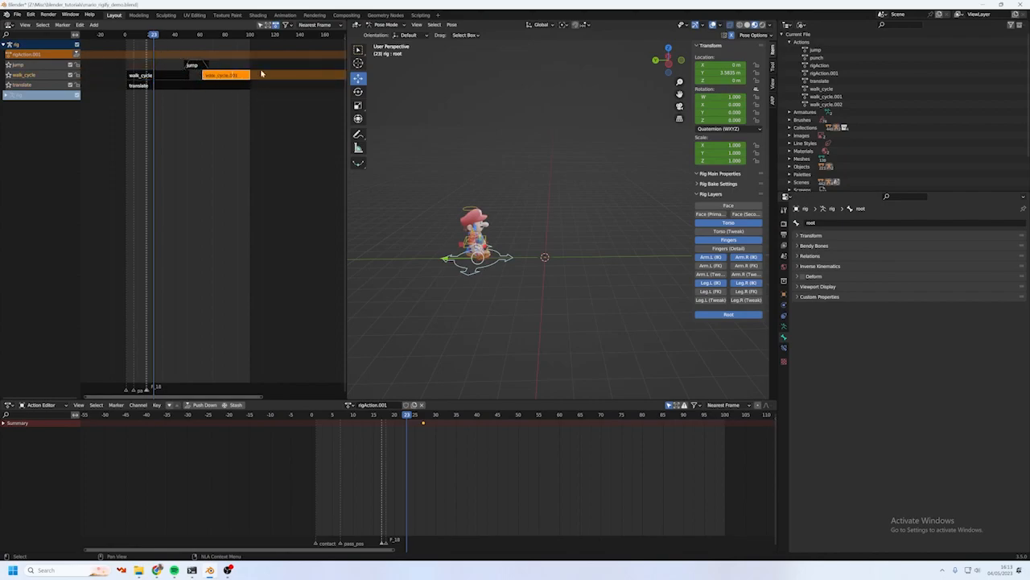
pyautogui.click(492, 259)
pyautogui.click(507, 258)
# - Reorder the translate track to the top of the NLA stack and play the sequence
pyautogui.click(131, 86)
pyautogui.rightClick(26, 91)
pyautogui.moveTo(35, 87)
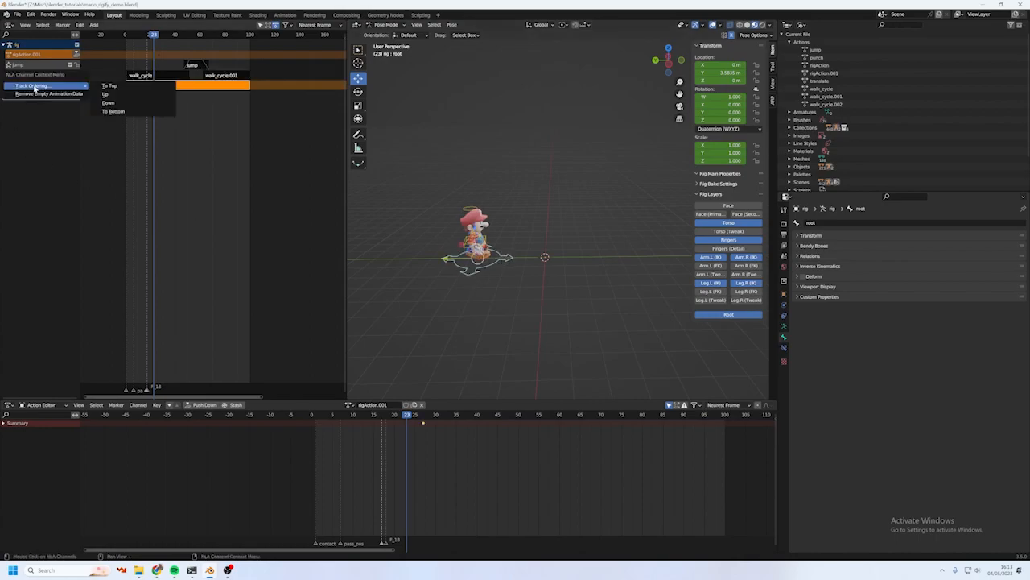
pyautogui.click(119, 85)
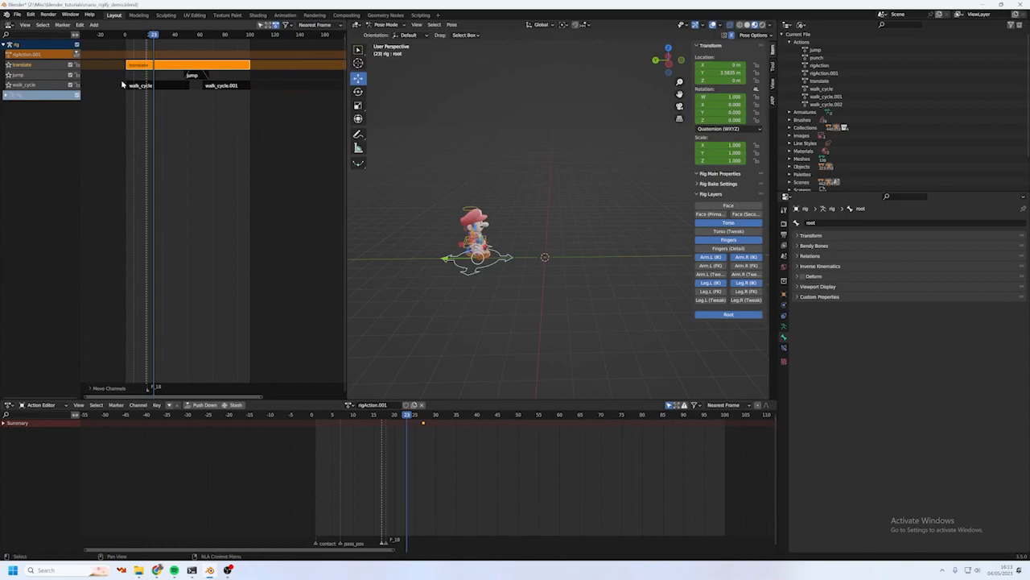
pyautogui.press('space')
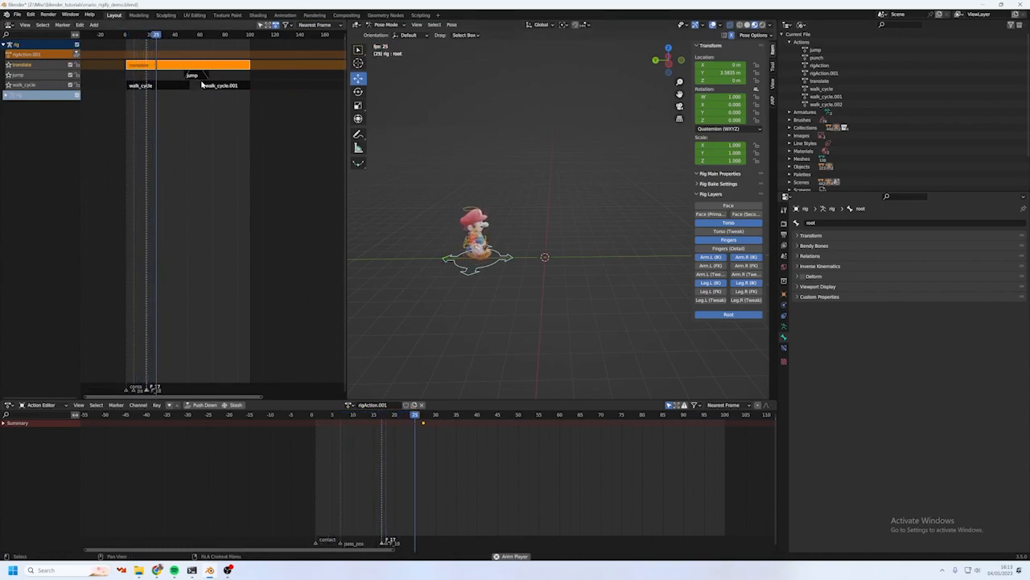
pyautogui.press('space')
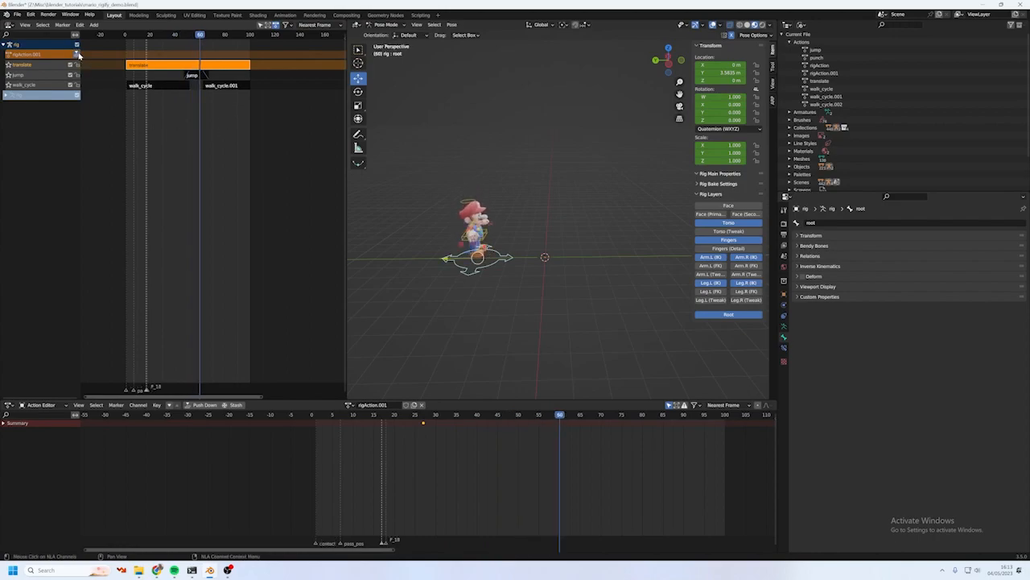
# - Push the rigAction.001 action down, delete its NLA track, and play the sequence without it
pyautogui.click(76, 54)
pyautogui.press('space')
pyautogui.press('space')
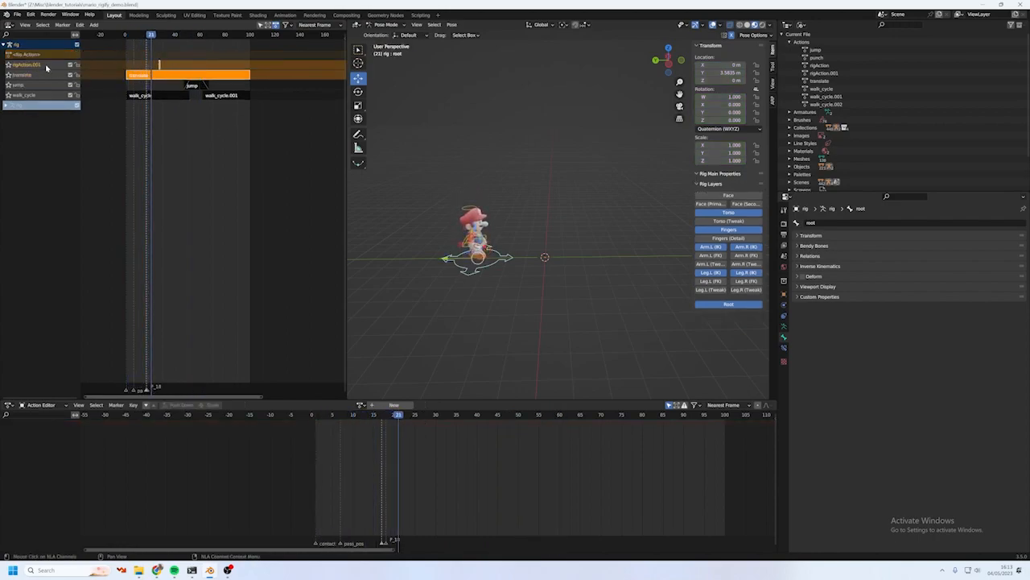
pyautogui.press('x')
pyautogui.press('space')
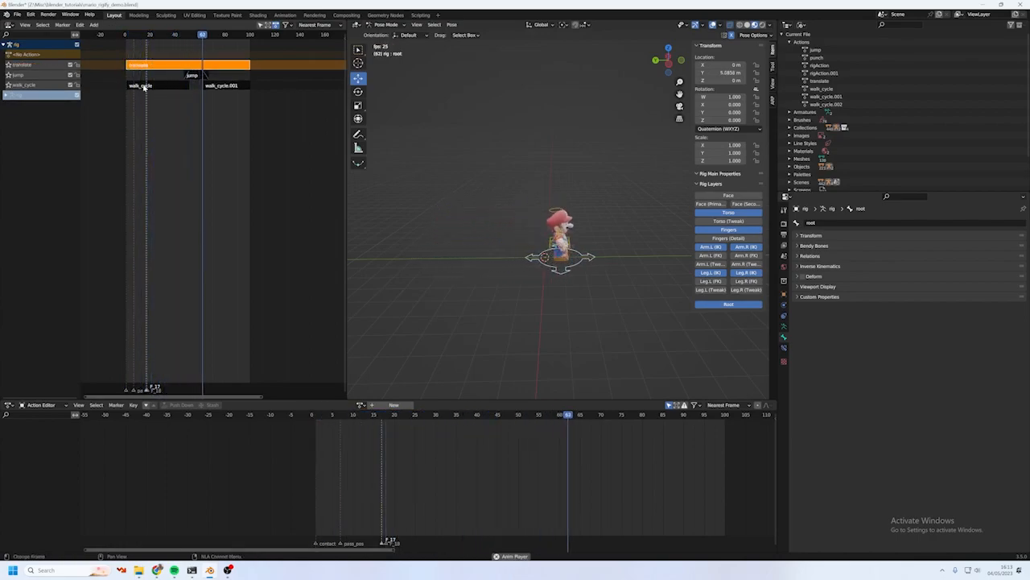
pyautogui.press('space')
# - Keyframe the location, rotation, scale and custom properties of all rig bones at frame 23, and play the sequence
pyautogui.click(153, 35)
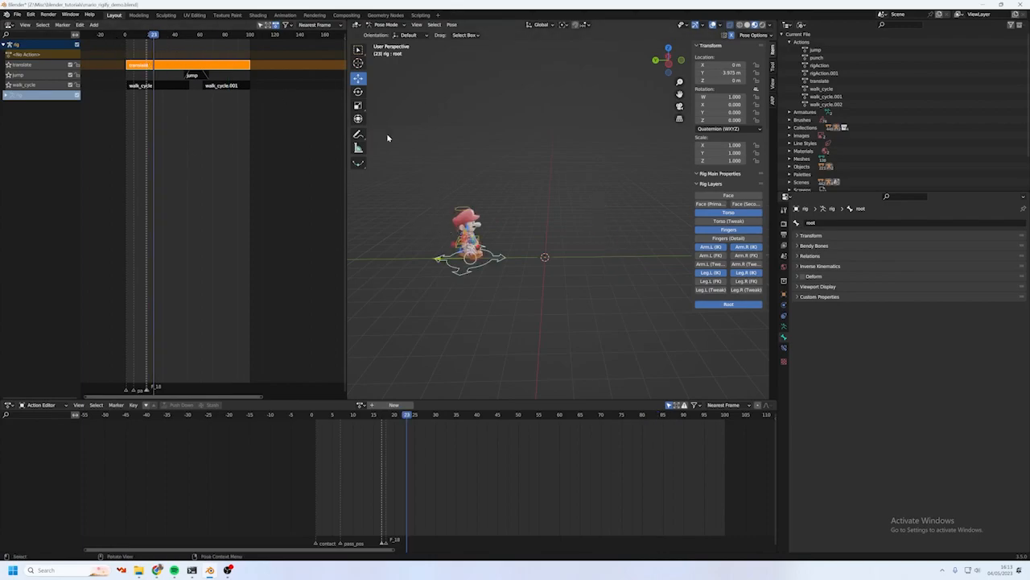
pyautogui.press('a')
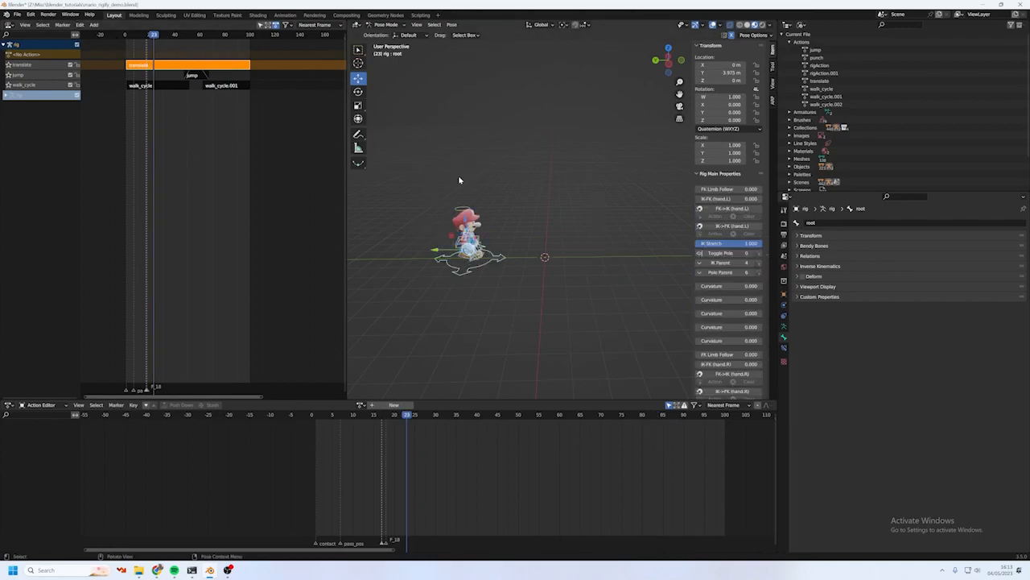
pyautogui.press('i')
pyautogui.click(459, 178)
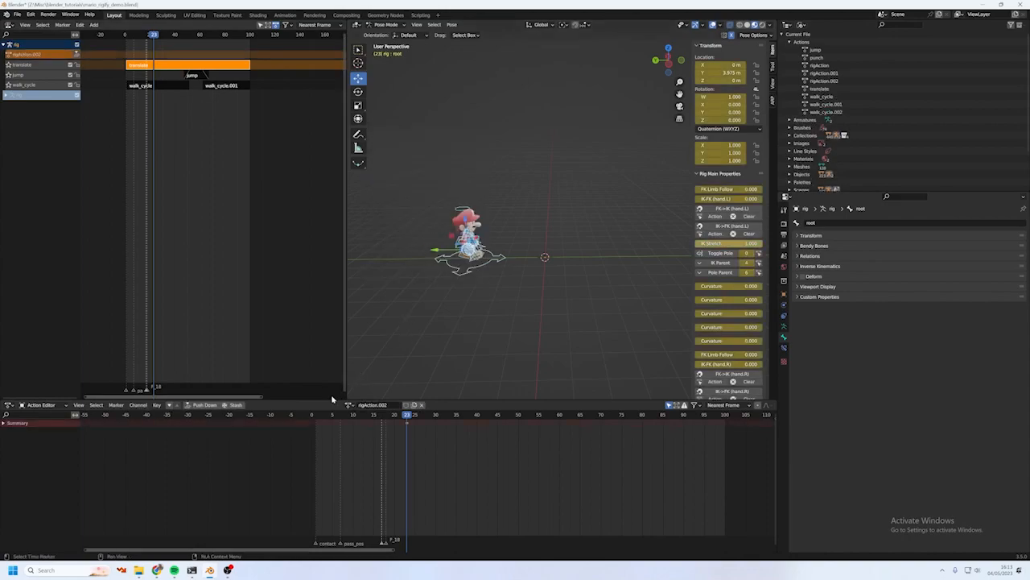
pyautogui.press('space')
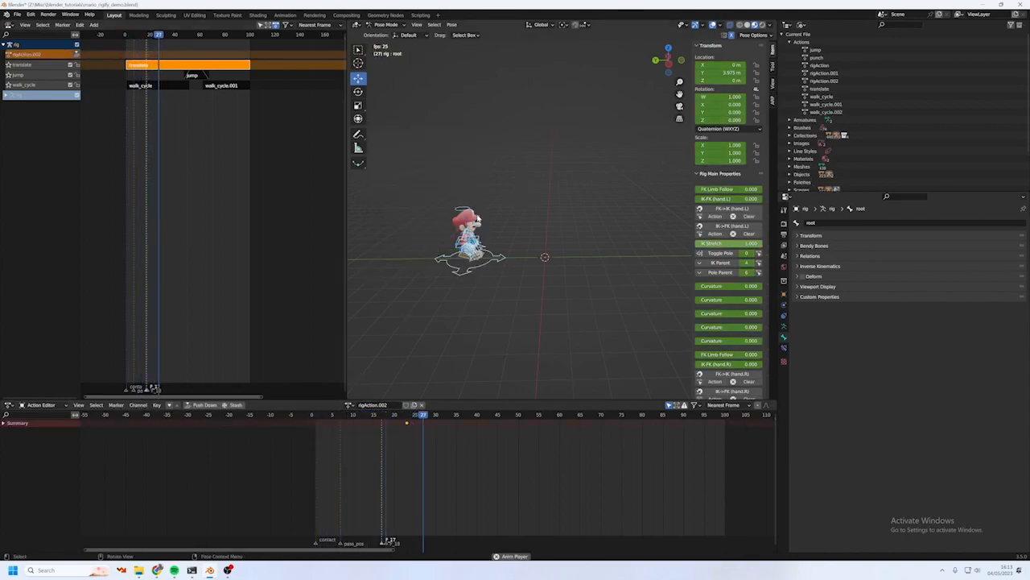
pyautogui.press('space')
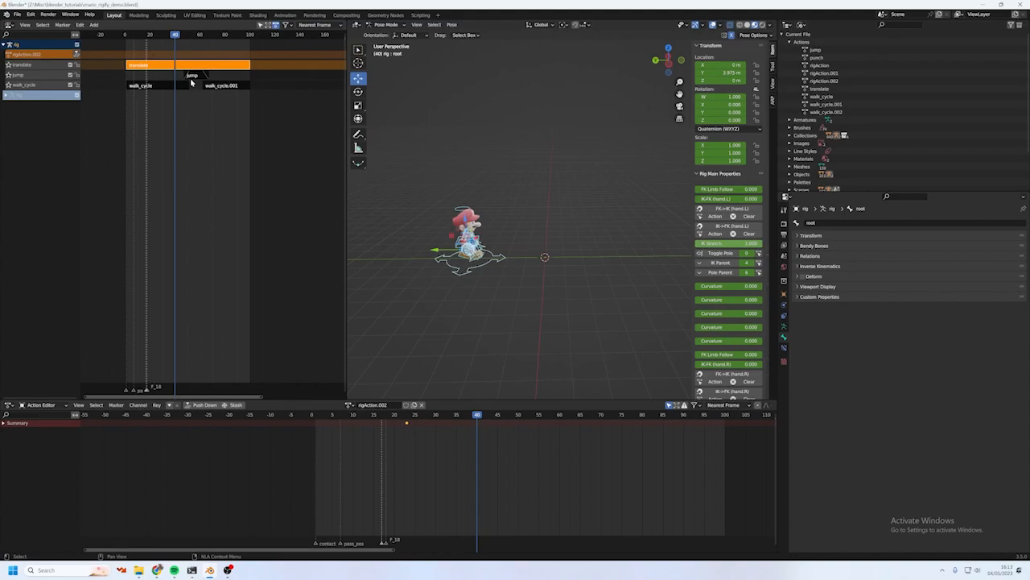
pyautogui.press('space')
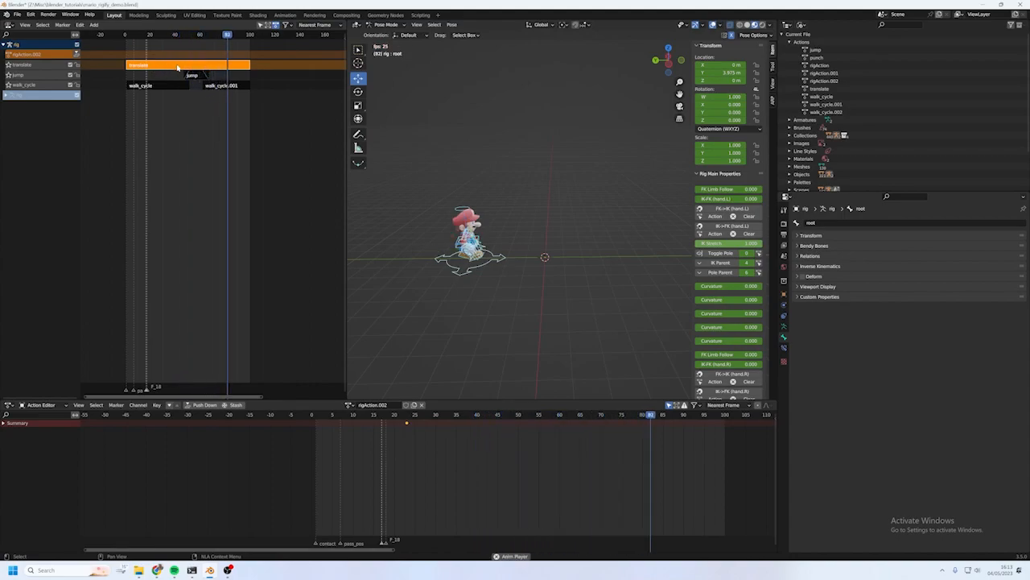
pyautogui.press('space')
# - Select all rig bones, exclude the root bone from the selection, and play the sequence
pyautogui.moveTo(434, 171); pyautogui.dragTo(489, 226)
pyautogui.click(480, 251)
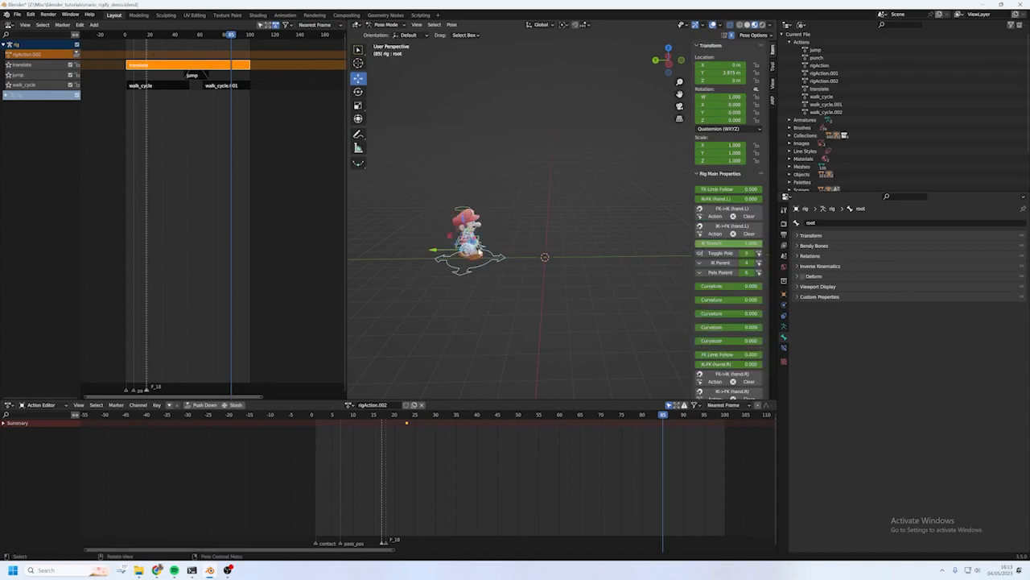
pyautogui.moveTo(368, 161); pyautogui.dragTo(480, 234)
pyautogui.click(519, 198)
pyautogui.press('a')
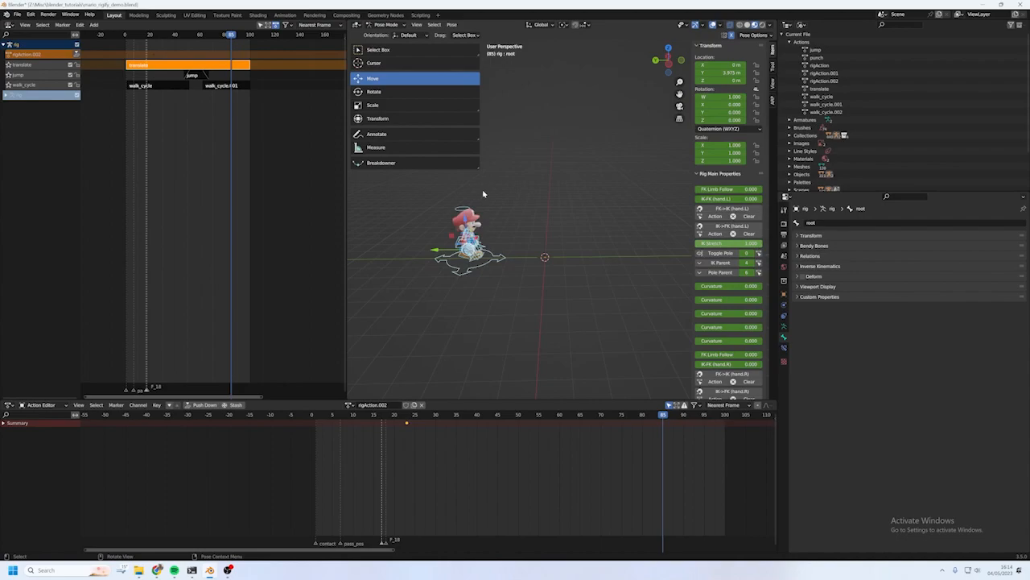
pyautogui.press('t')
pyautogui.moveTo(493, 238); pyautogui.dragTo(517, 293)
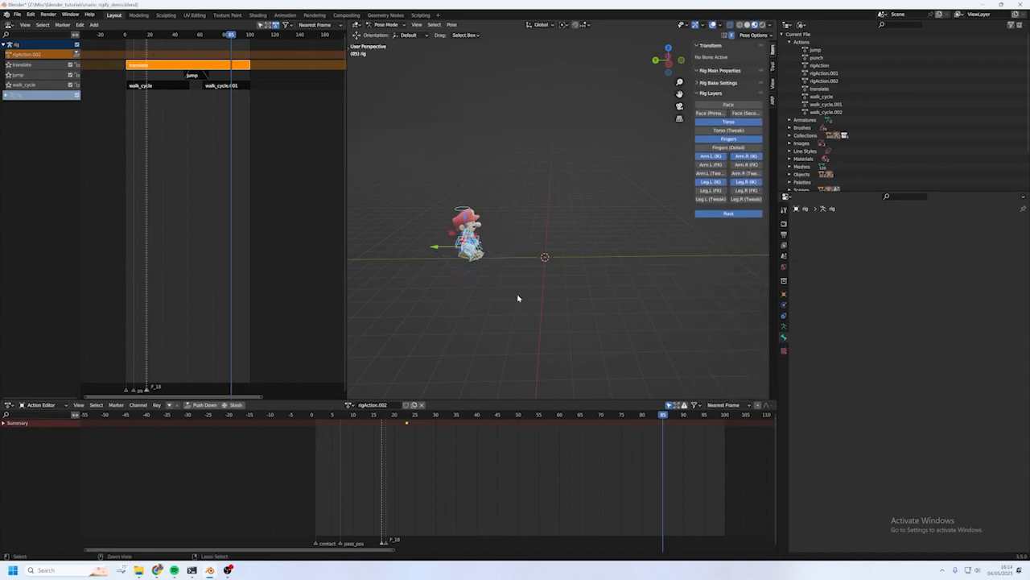
pyautogui.click(397, 415)
pyautogui.press('space')
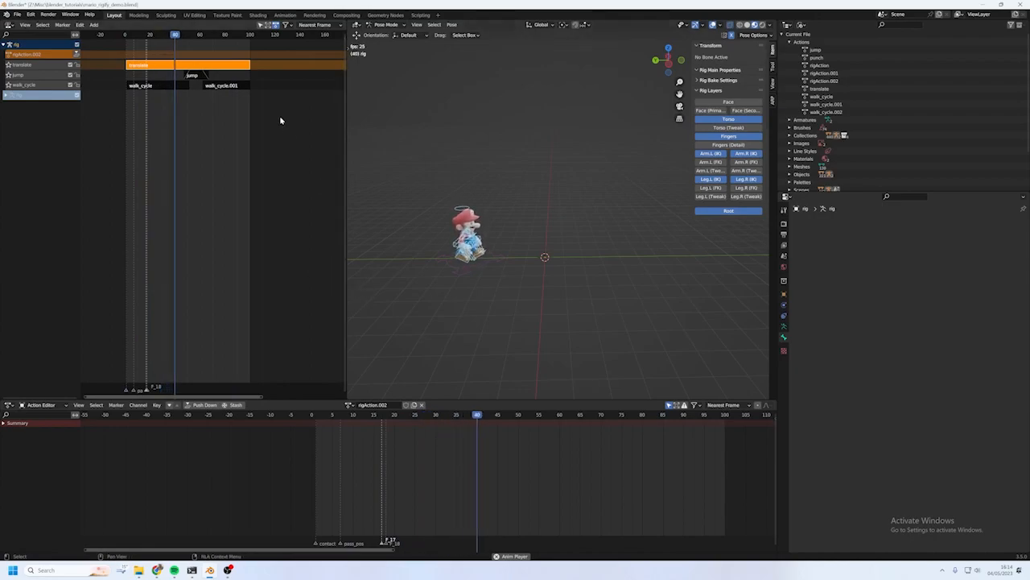
pyautogui.press('space')
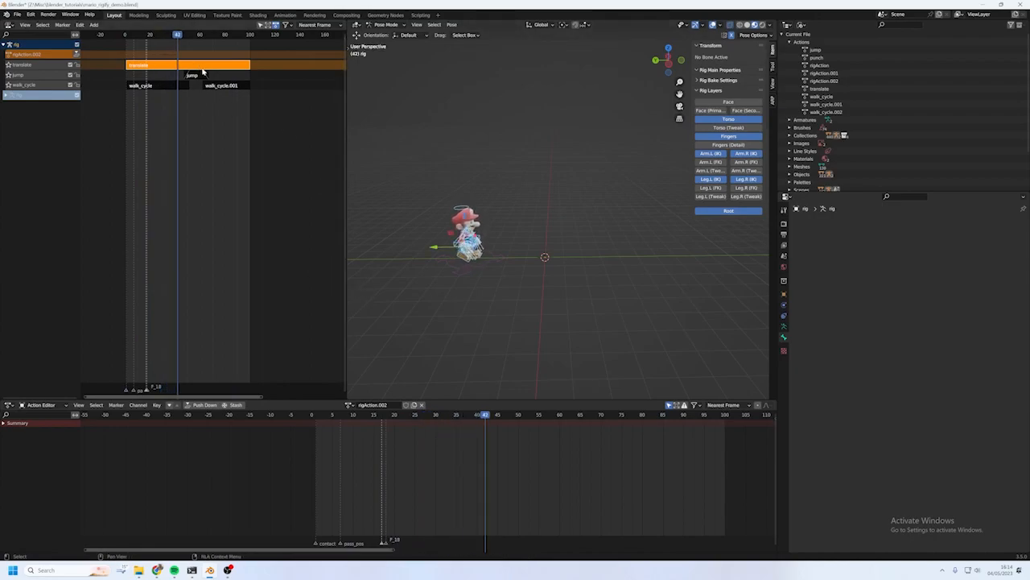
# - Undo the selection changes and the keyframing of all bones, and play the sequence
pyautogui.click(486, 259)
pyautogui.hotkey('ctrl', 'z')
pyautogui.hotkey('ctrl', 'z')
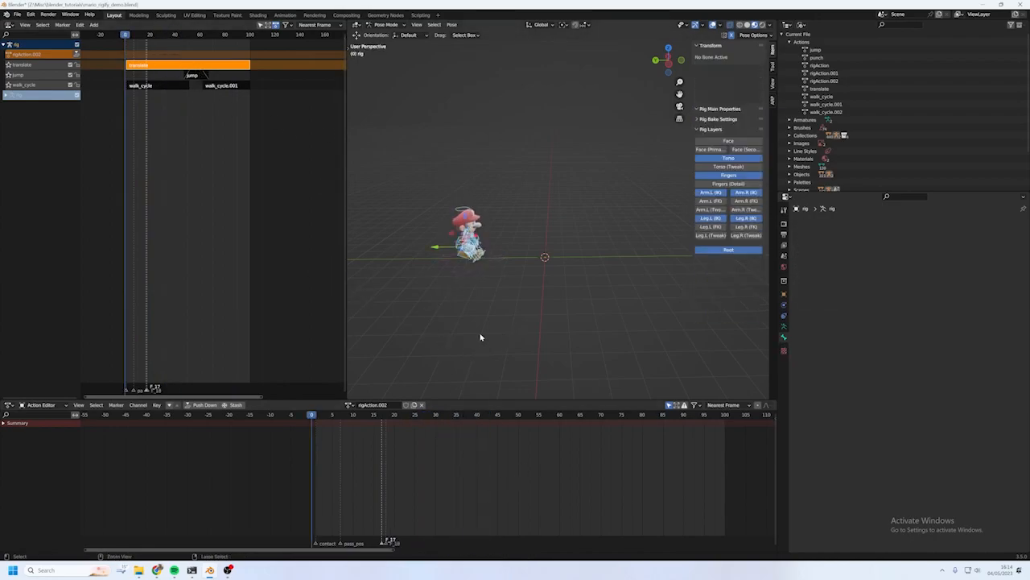
pyautogui.hotkey('ctrl', 'shift', 'z')
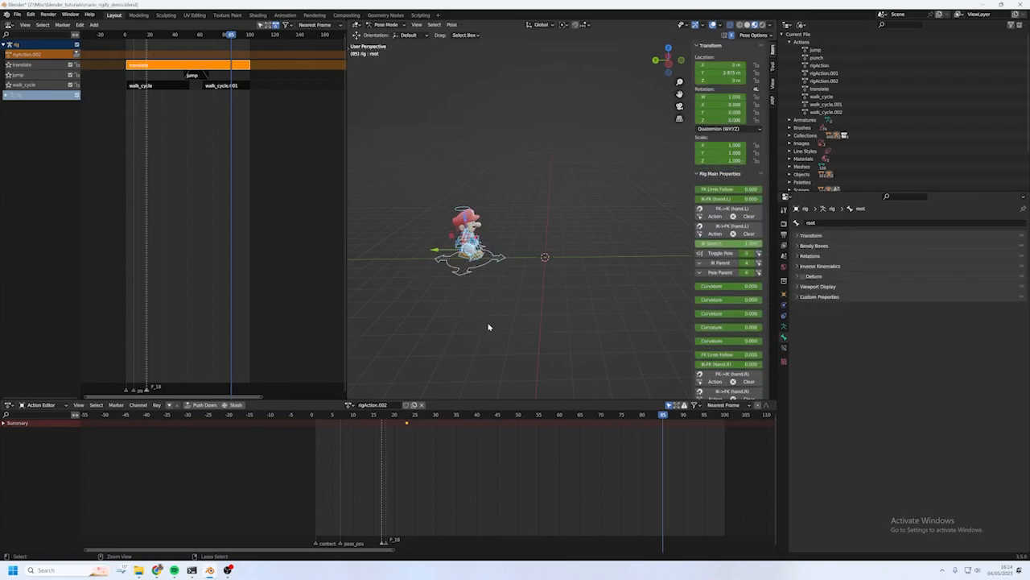
pyautogui.hotkey('ctrl', 'z')
pyautogui.hotkey('ctrl', 'z')
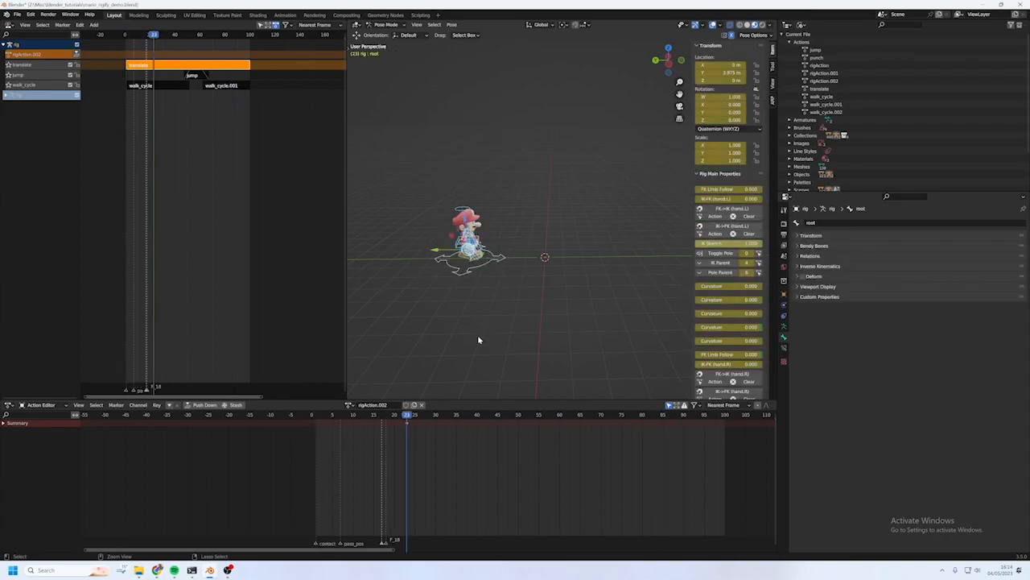
pyautogui.hotkey('ctrl', 'z')
pyautogui.hotkey('ctrl', 'z')
pyautogui.hotkey('ctrl', 'z')
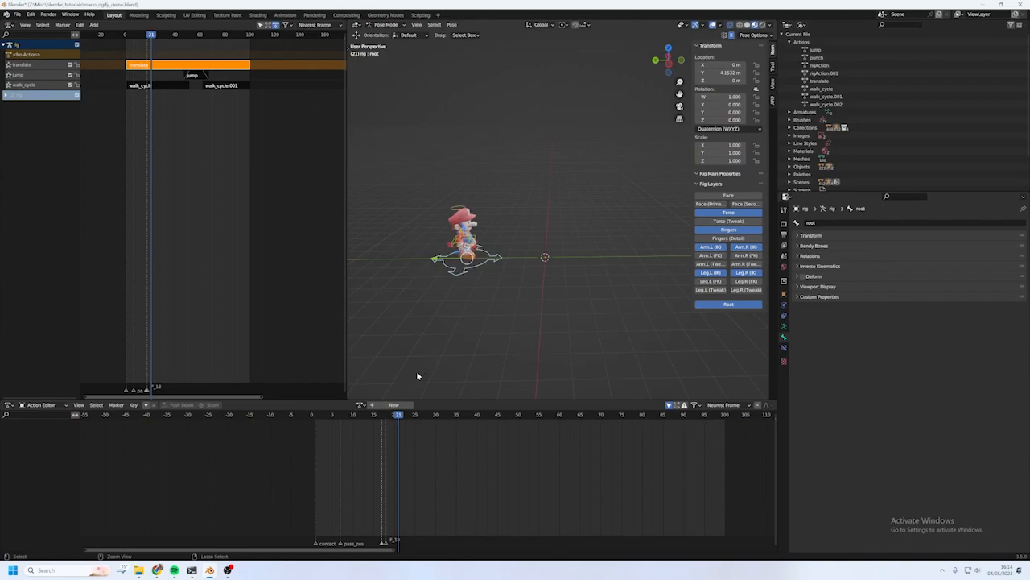
pyautogui.press('space')
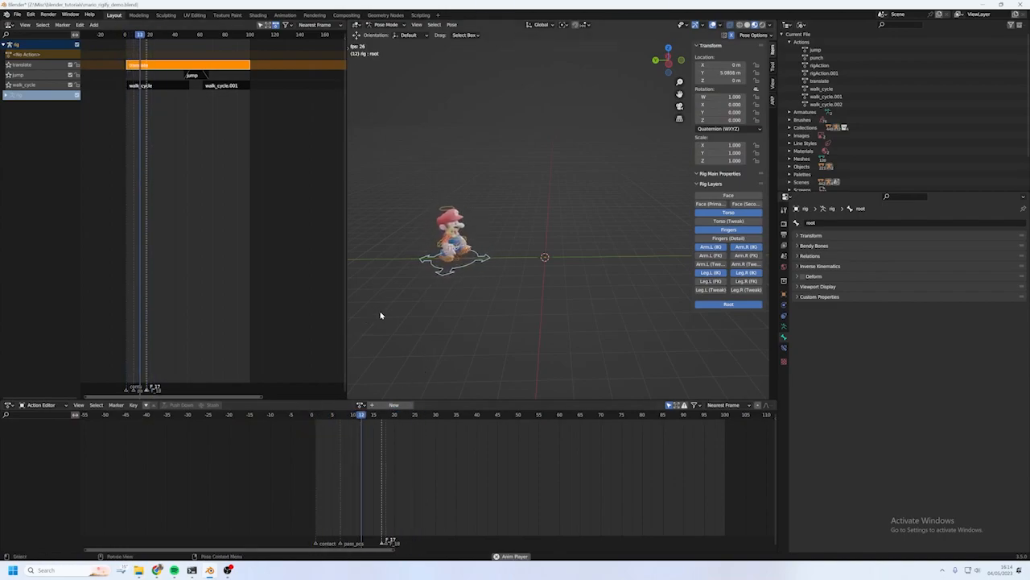